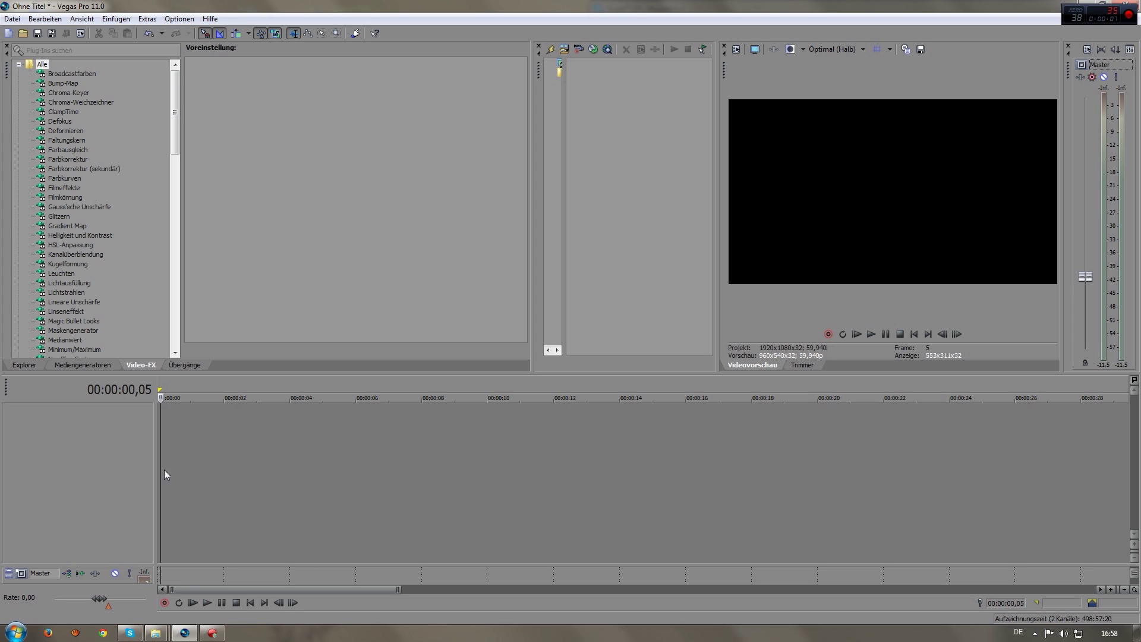
# - Insert the song "Downplay Waiting On The Sky To Change" from the uncopyrightedrock folder onto the timeline as an audio track
pyautogui.moveTo(159, 413)
pyautogui.mouseDown()
pyautogui.moveTo(182, 423)
pyautogui.moveTo(152, 432)
pyautogui.mouseUp()
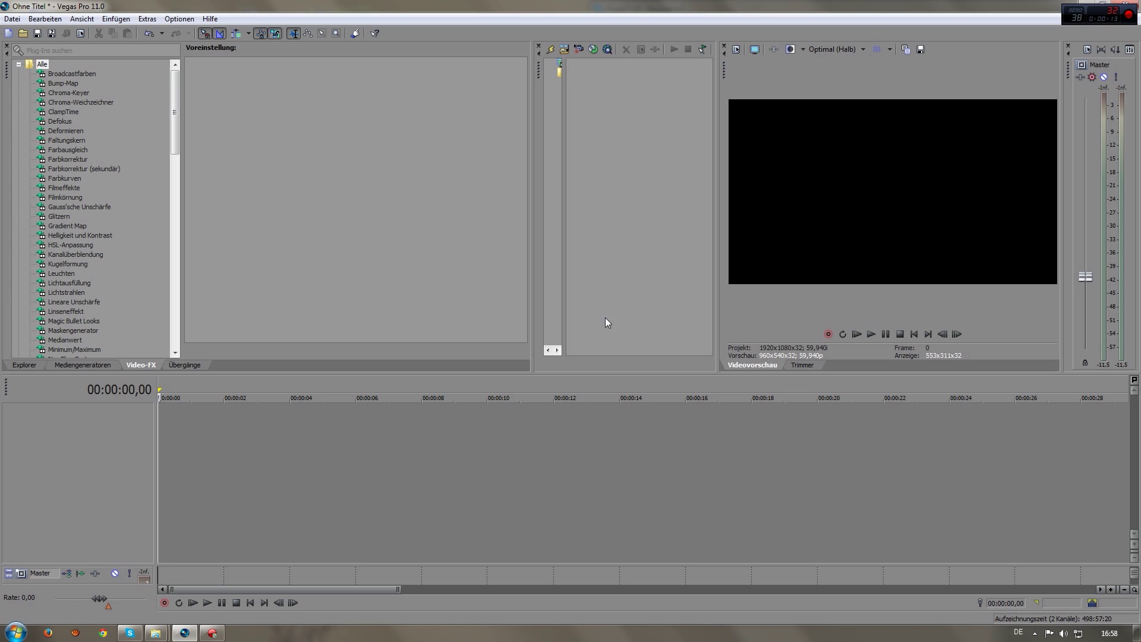
pyautogui.moveTo(212, 632)
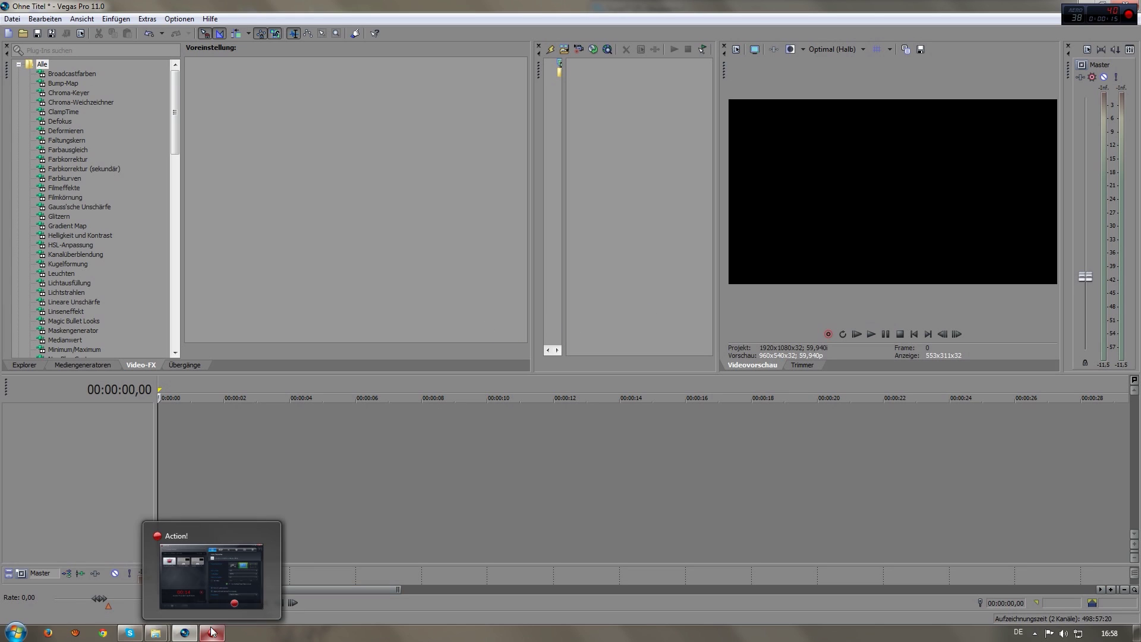
pyautogui.moveTo(157, 633)
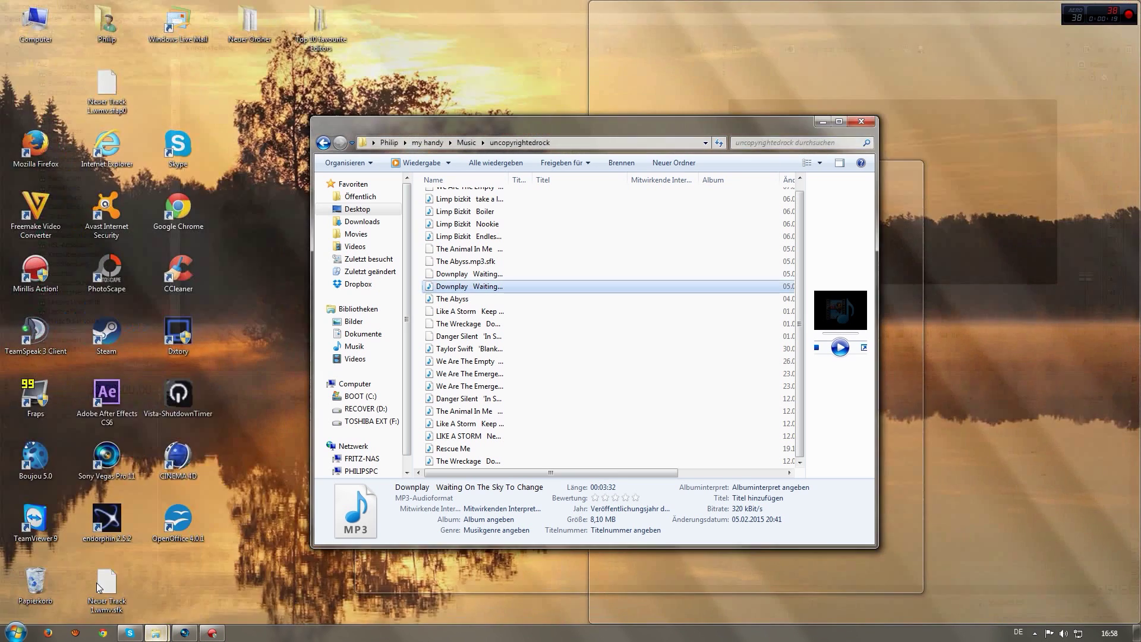
pyautogui.click(97, 582)
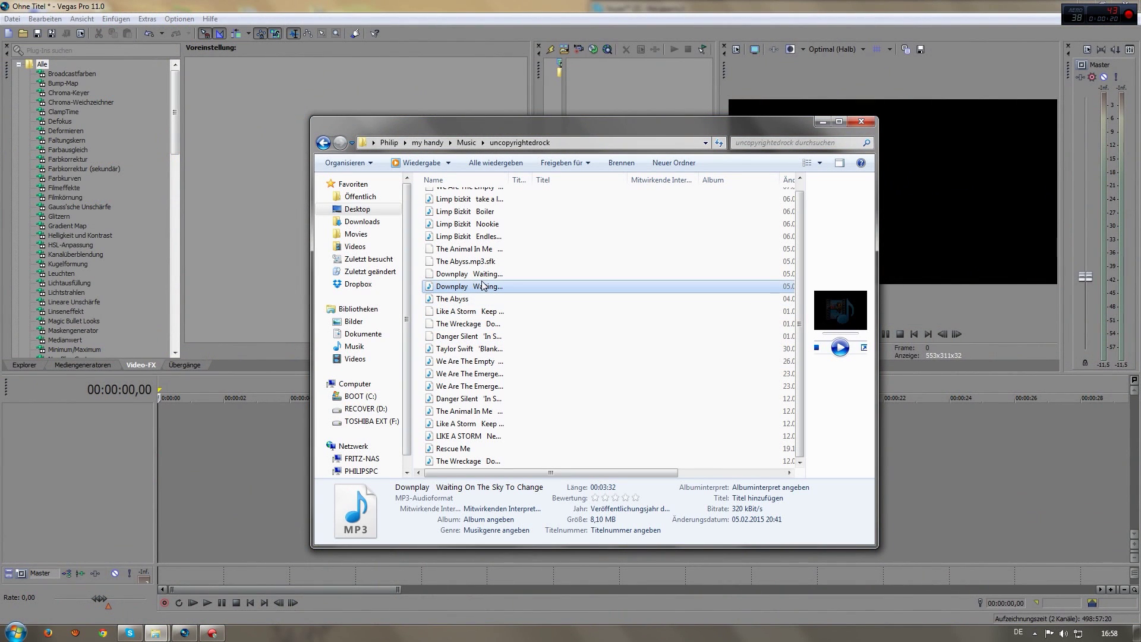
pyautogui.moveTo(467, 292); pyautogui.dragTo(243, 408)
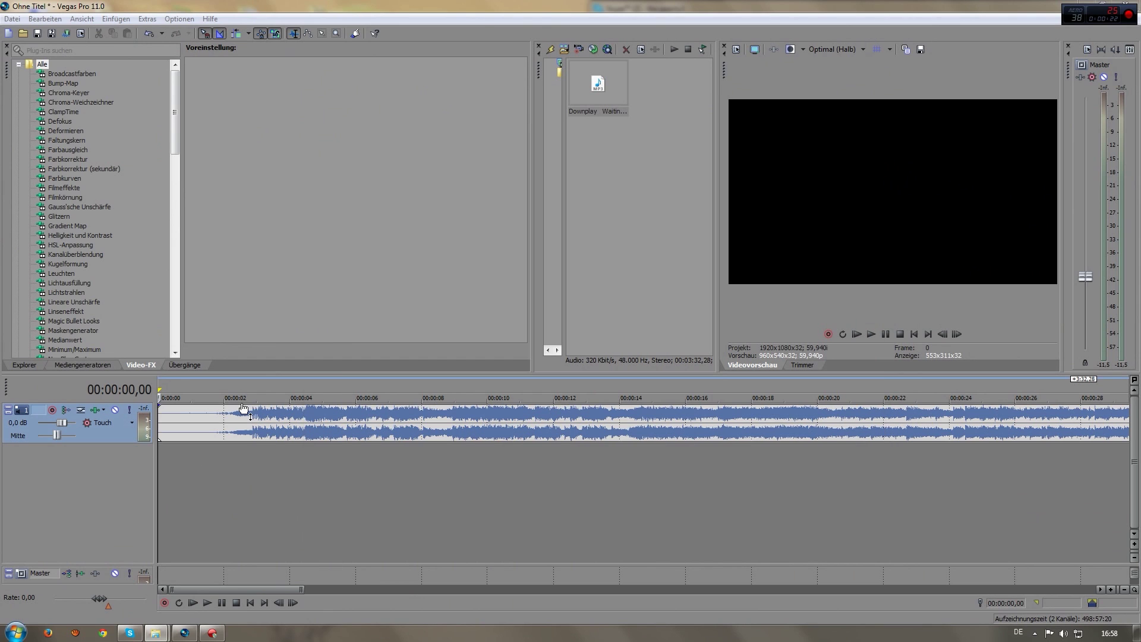
# - Trim the song to a section of about 29 seconds starting around 2:37 and move it to the beginning of the timeline
pyautogui.click(255, 416)
pyautogui.scroll(-7, 313, 415)
pyautogui.click(881, 420)
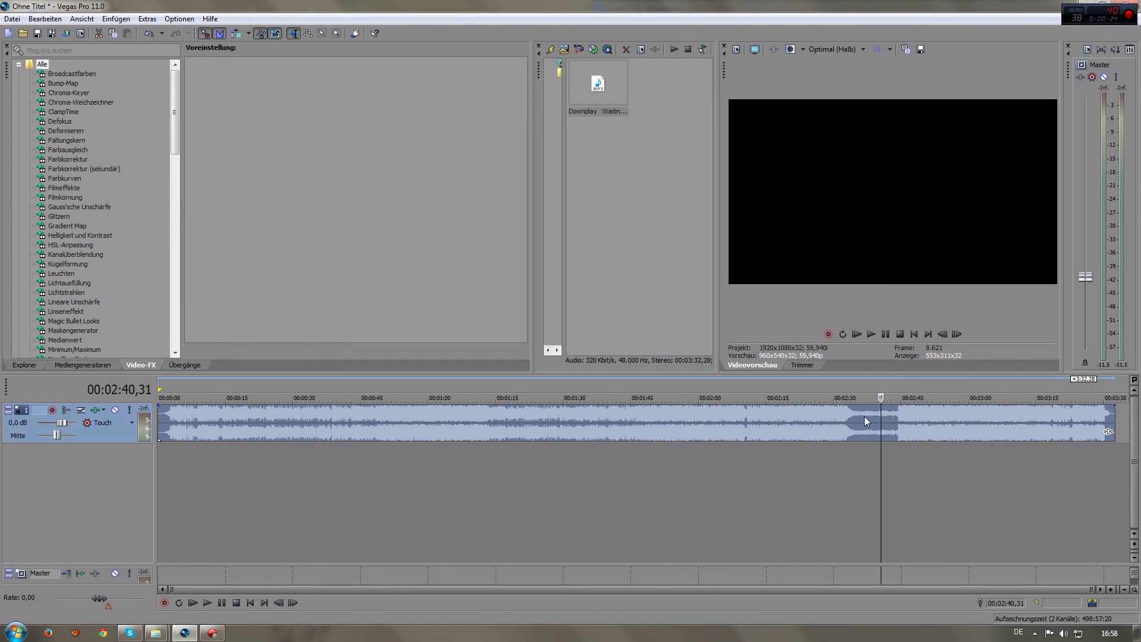
pyautogui.moveTo(159, 414); pyautogui.dragTo(868, 417)
pyautogui.moveTo(313, 458); pyautogui.dragTo(215, 434)
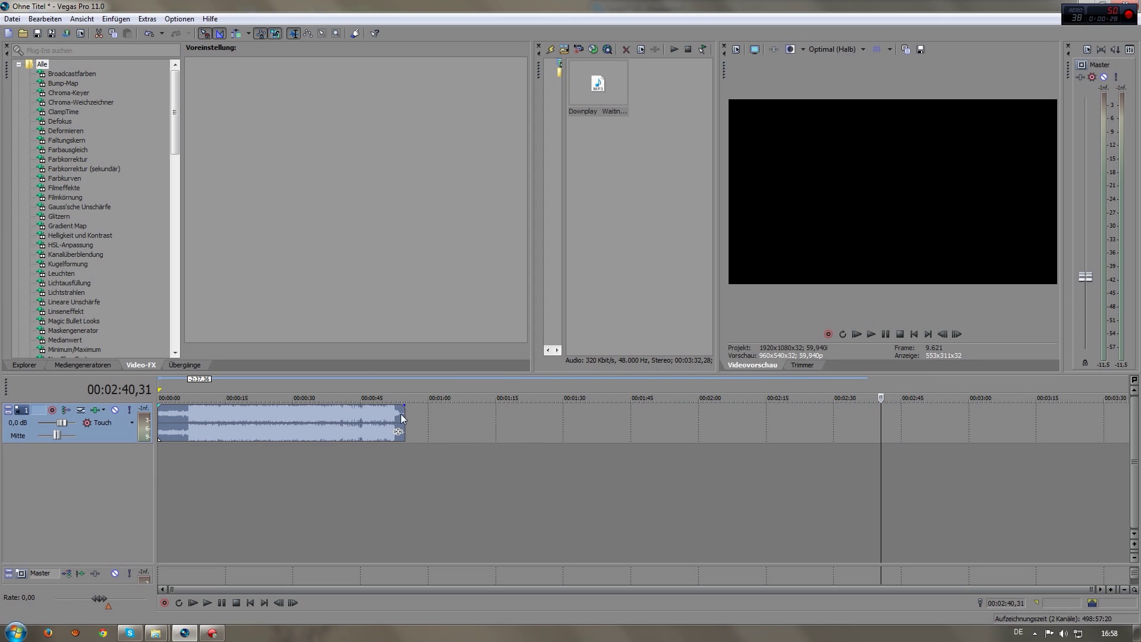
pyautogui.moveTo(401, 418); pyautogui.dragTo(289, 418)
# - Add a new audio track and a video track, ordering them with video first, the empty audio track second and the song third
pyautogui.rightClick(123, 482)
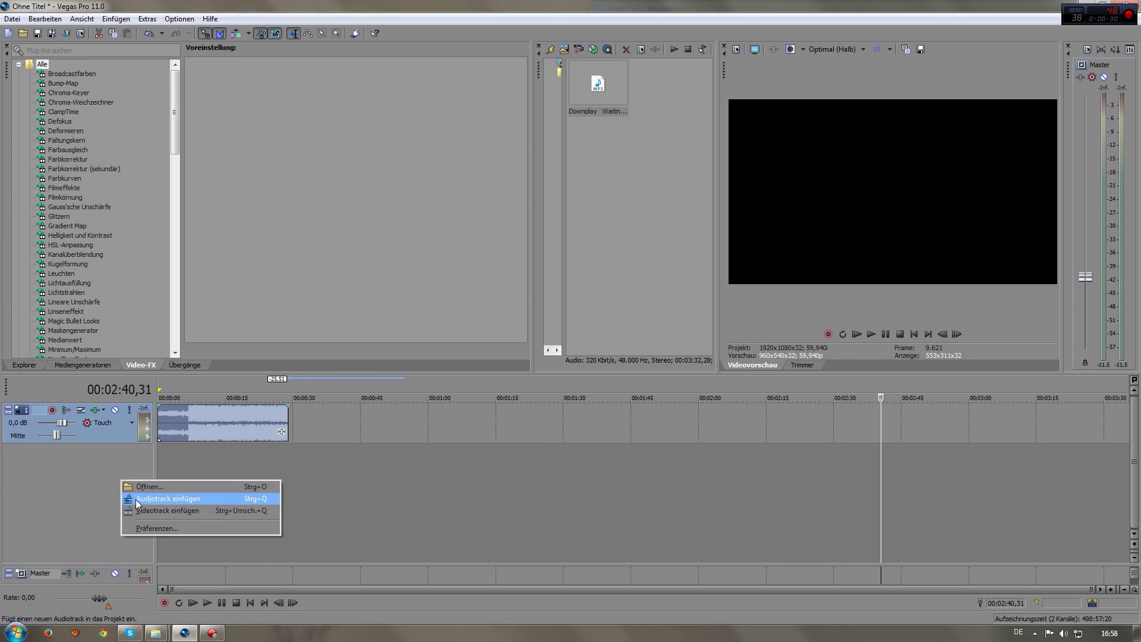
pyautogui.click(137, 504)
pyautogui.rightClick(109, 506)
pyautogui.click(139, 535)
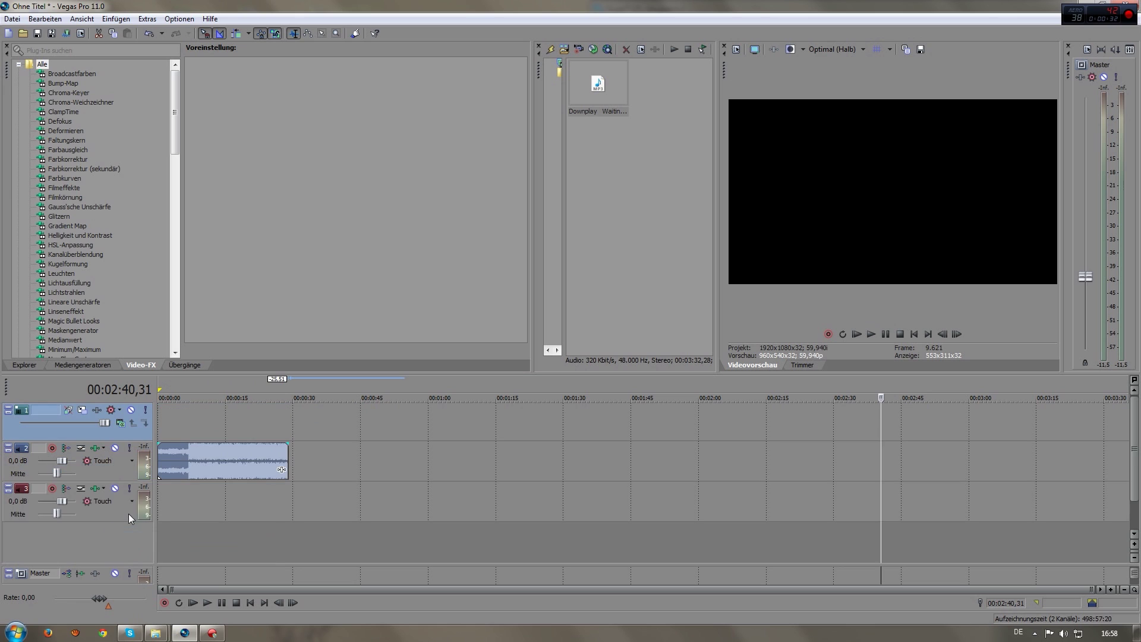
pyautogui.moveTo(126, 512); pyautogui.dragTo(143, 402)
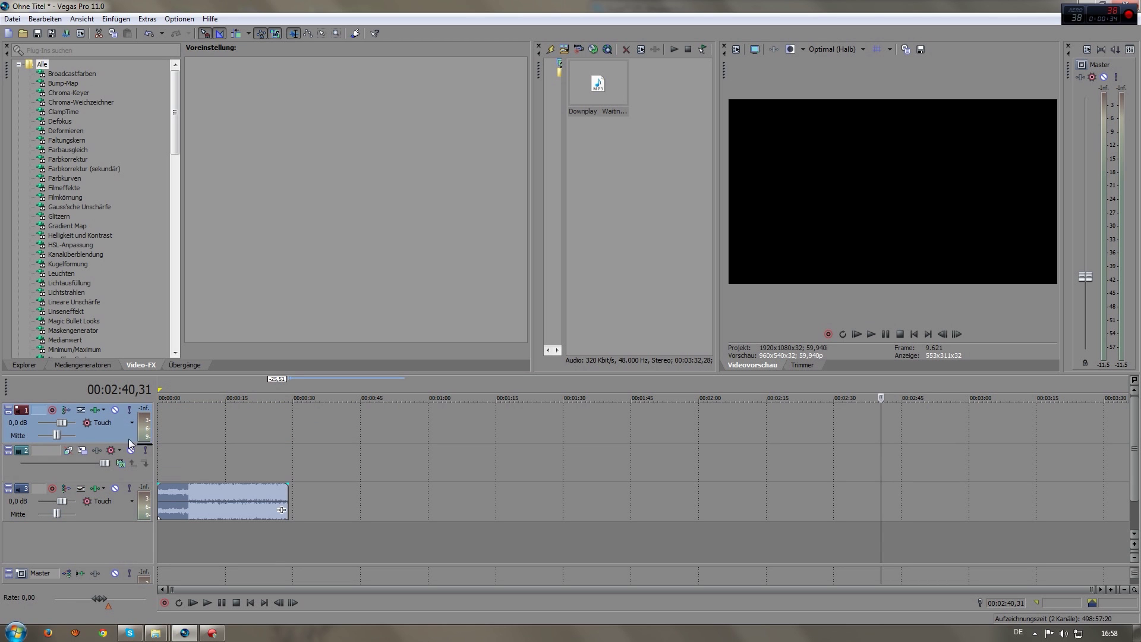
pyautogui.moveTo(129, 443); pyautogui.dragTo(127, 480)
# - Insert the gameplay clip "Neuer Track 1" from the gameplays folder onto the video track and the empty audio track
pyautogui.click(177, 635)
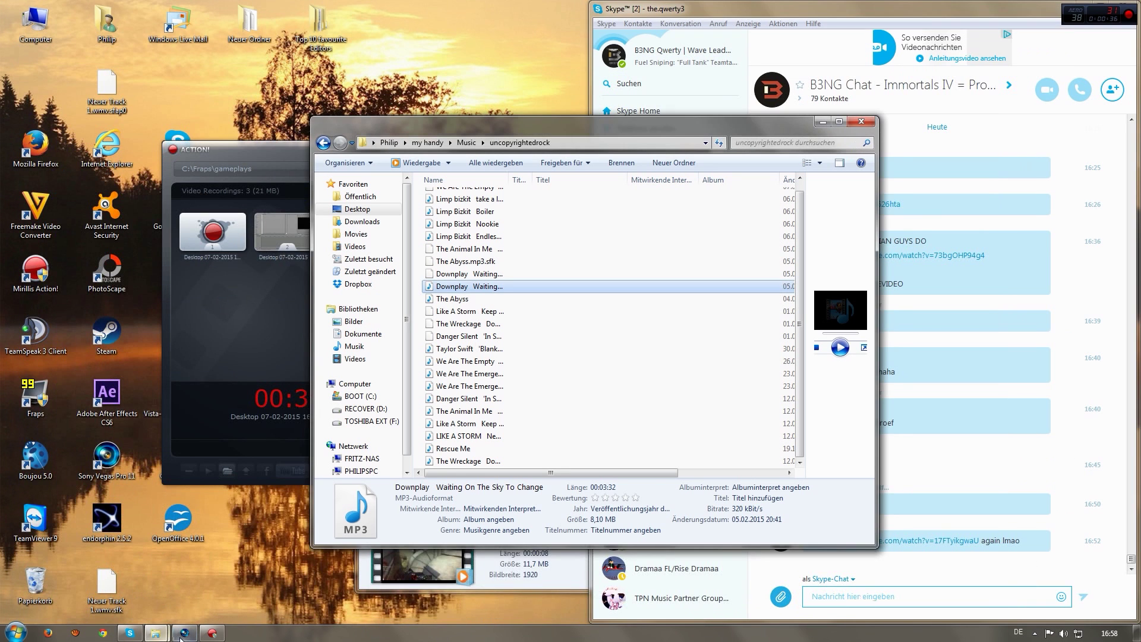
pyautogui.click(179, 635)
pyautogui.moveTo(167, 634)
pyautogui.click(221, 573)
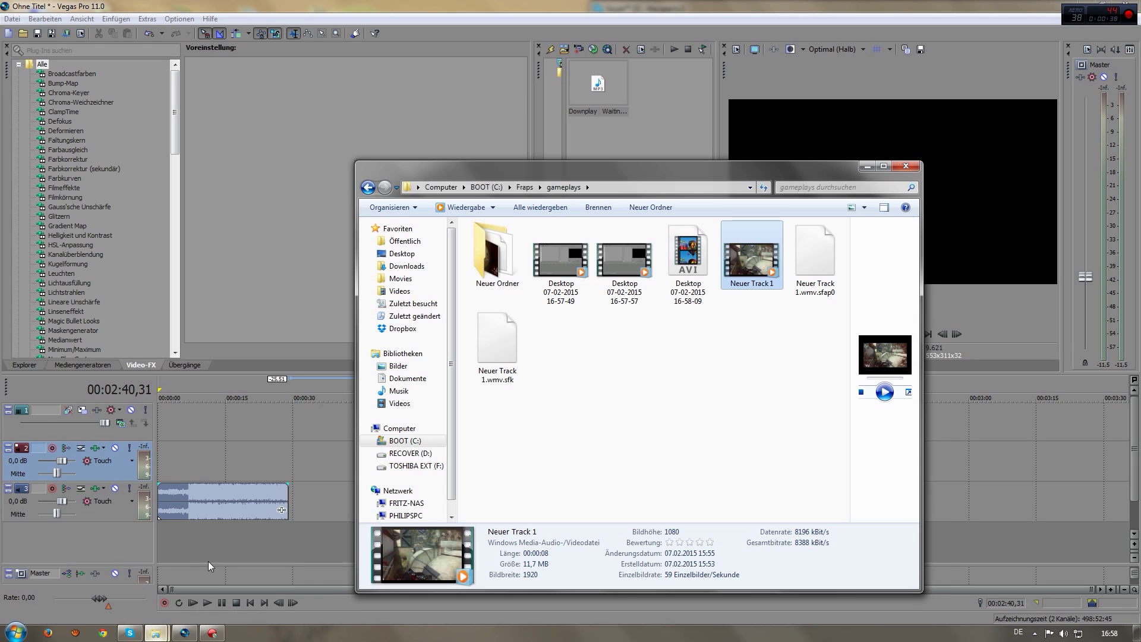
pyautogui.moveTo(765, 262); pyautogui.dragTo(174, 454)
pyautogui.scroll(10, 264, 462)
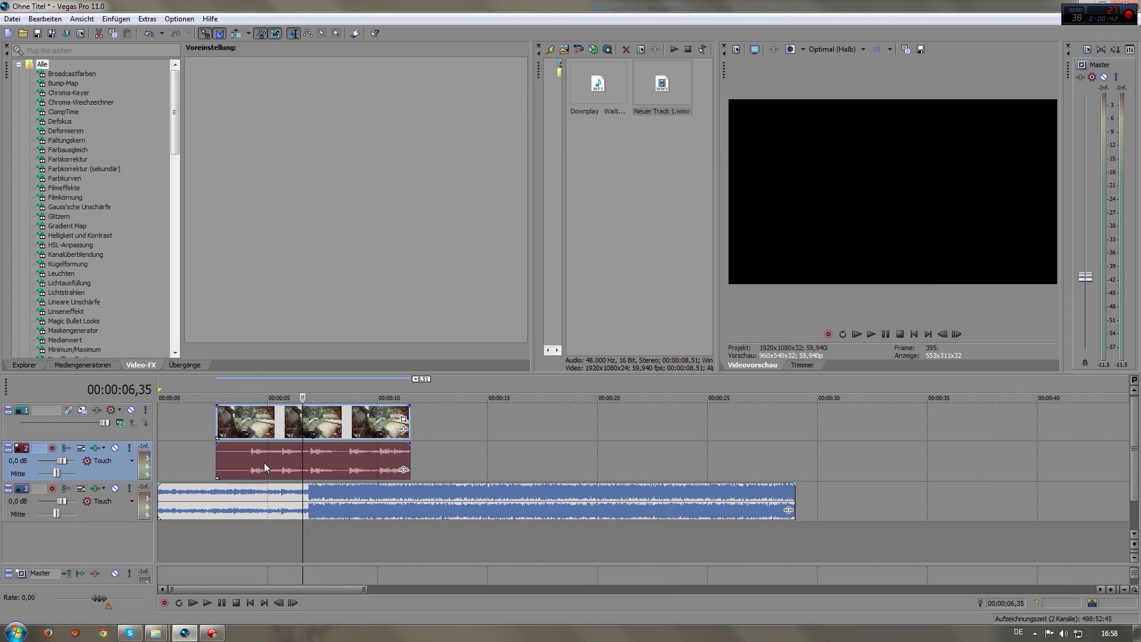
# - Move the gameplay clip with its audio so the first shot lines up with the song's beat drop at 00:00:06,52
pyautogui.click(441, 479)
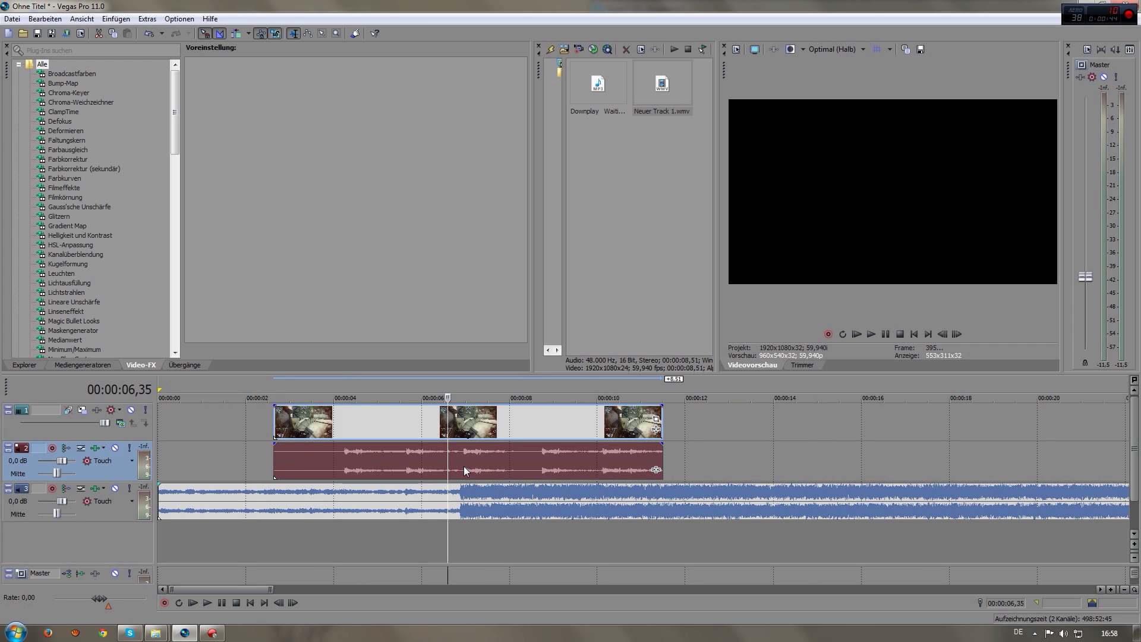
pyautogui.moveTo(464, 467); pyautogui.dragTo(468, 461)
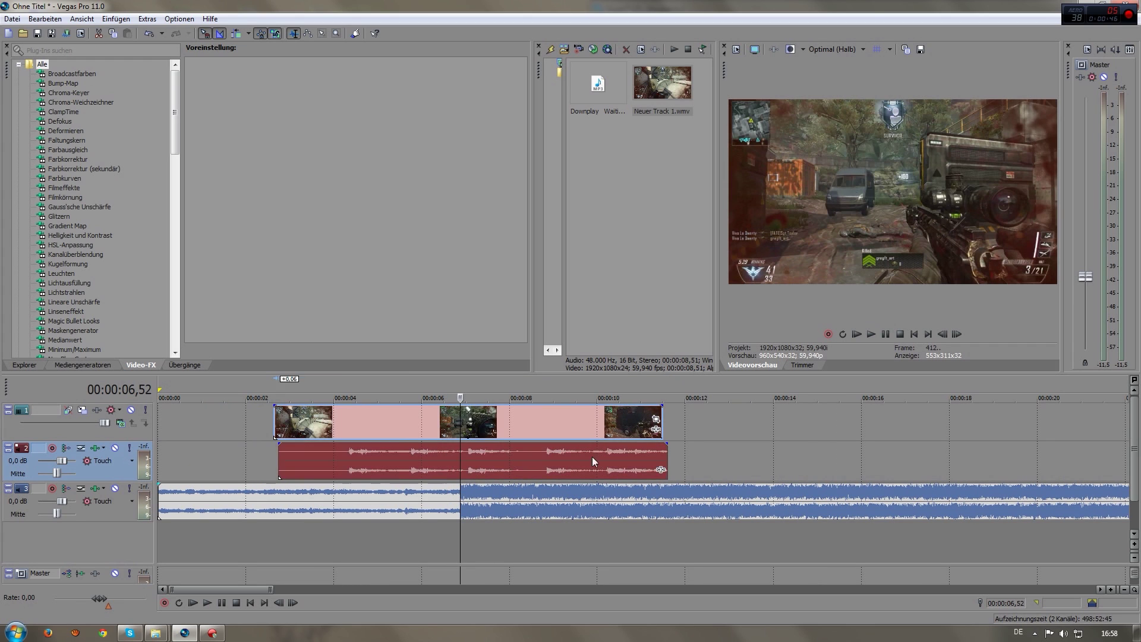
pyautogui.moveTo(592, 457); pyautogui.dragTo(682, 407)
# - Disable resampling in the gameplay video event's properties
pyautogui.rightClick(472, 419)
pyautogui.click(494, 406)
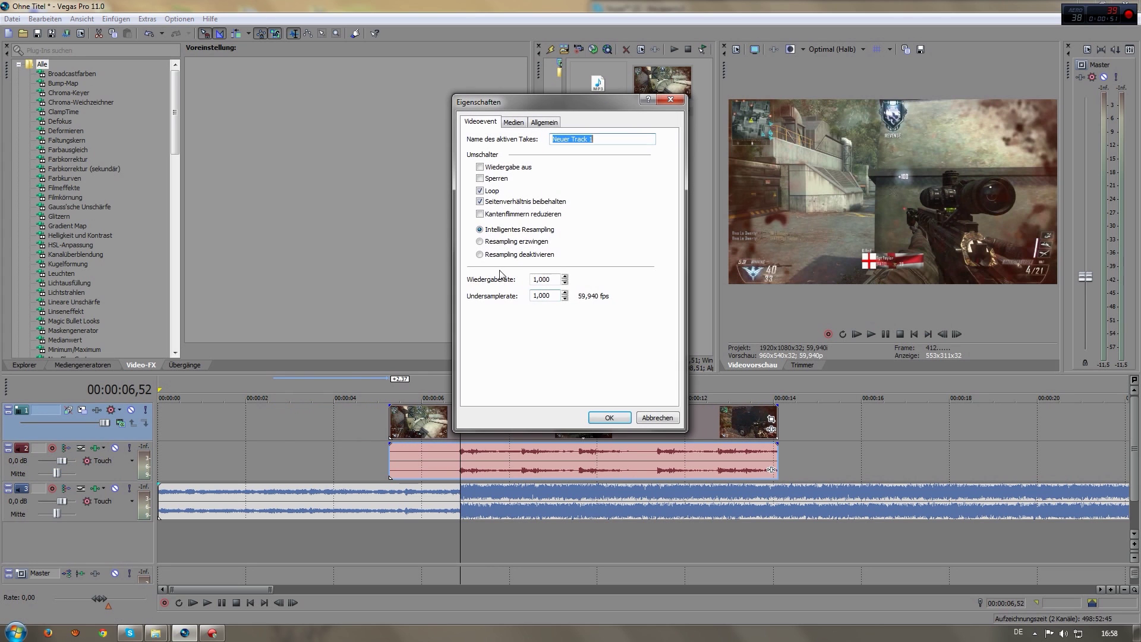
pyautogui.click(509, 254)
pyautogui.click(609, 417)
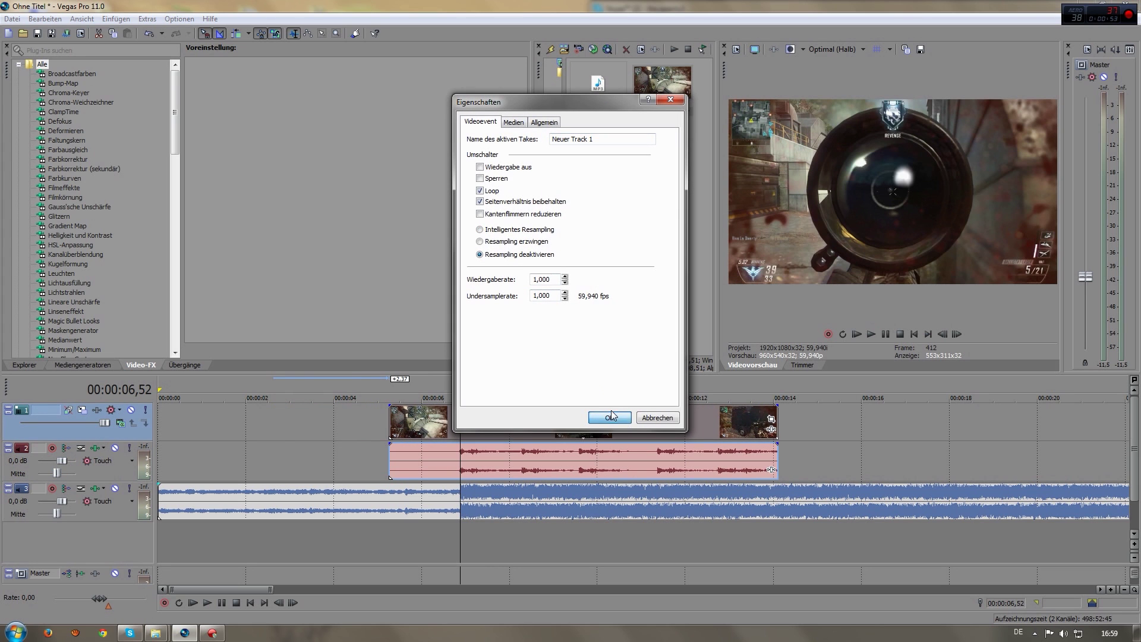
# - Mute the audio track that holds the gameplay sound
pyautogui.scroll(3, 560, 458)
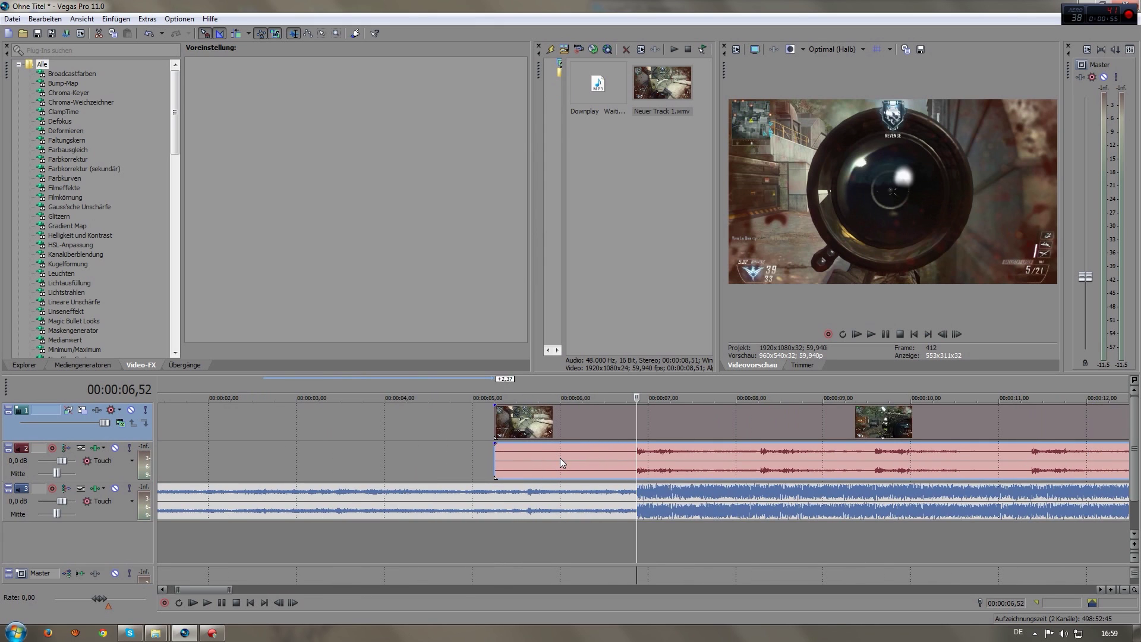
pyautogui.scroll(-4, 560, 458)
pyautogui.scroll(-2, 556, 463)
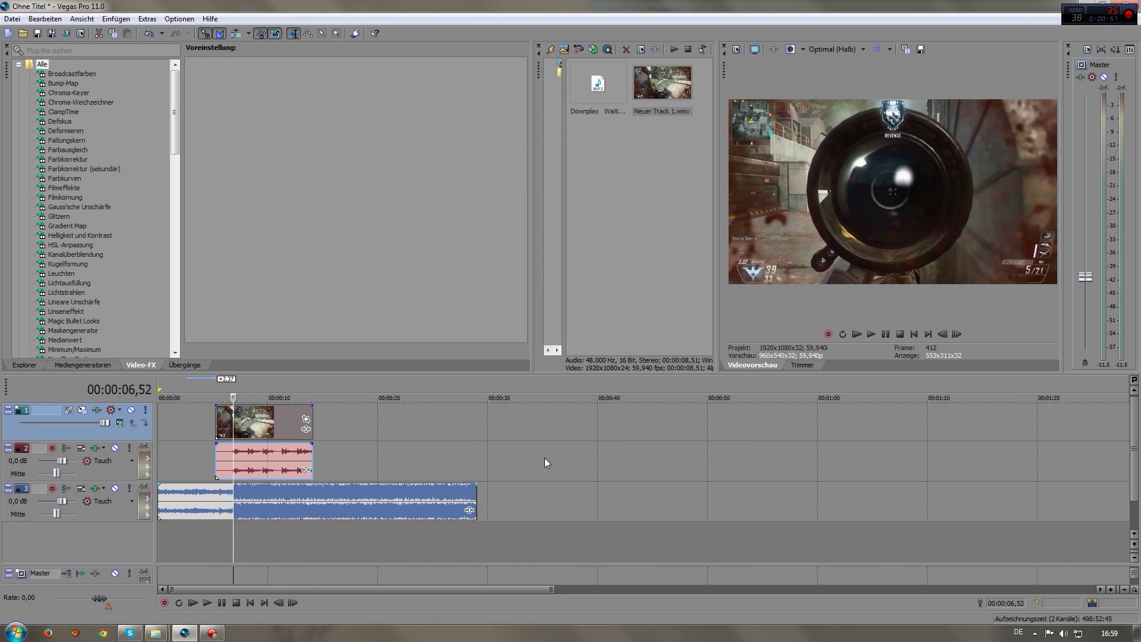
pyautogui.click(115, 447)
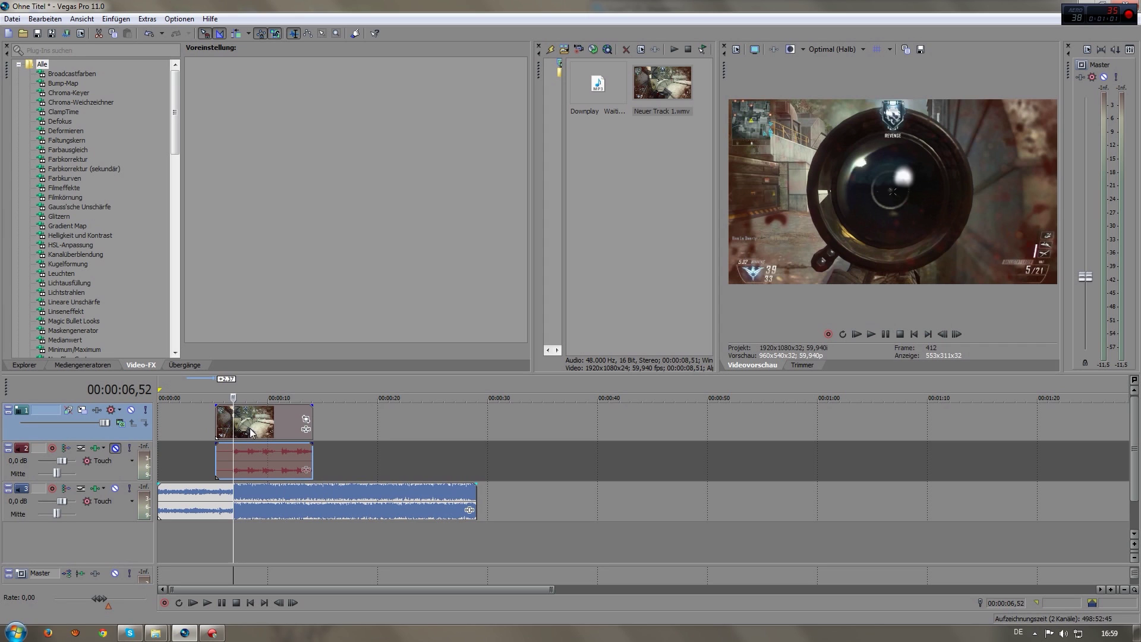
pyautogui.scroll(3, 259, 432)
pyautogui.scroll(-4, 500, 445)
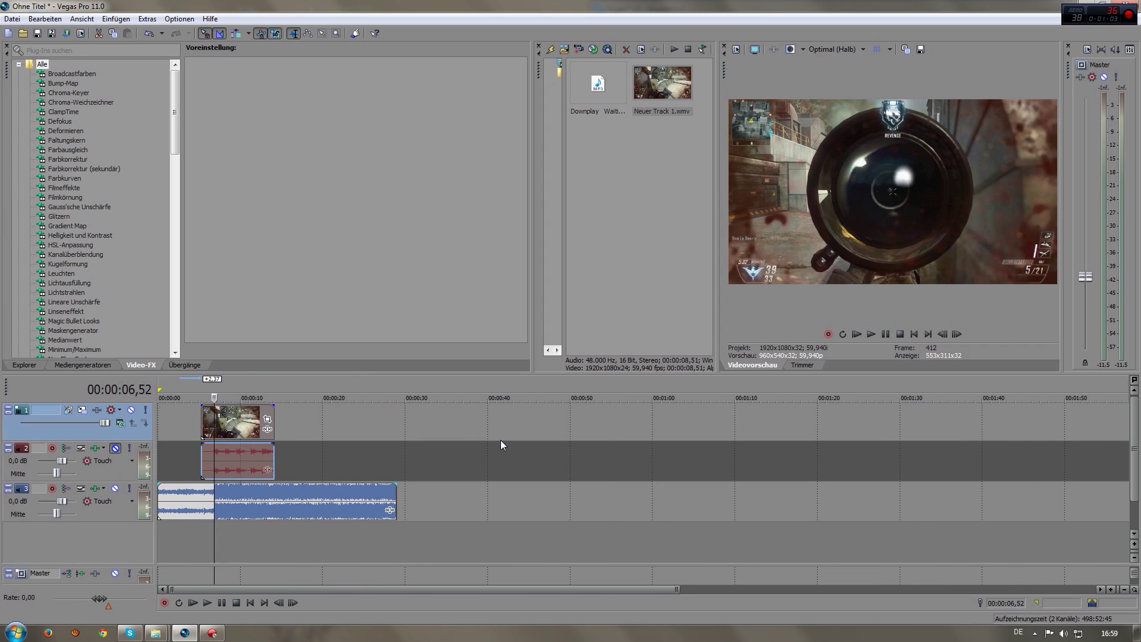
# - Play the timeline from 00:00:03,14, place ten markers on the song's beats after the drop, and pause at 00:00:13,58
pyautogui.click(184, 416)
pyautogui.scroll(3, 189, 417)
pyautogui.scroll(-2, 784, 386)
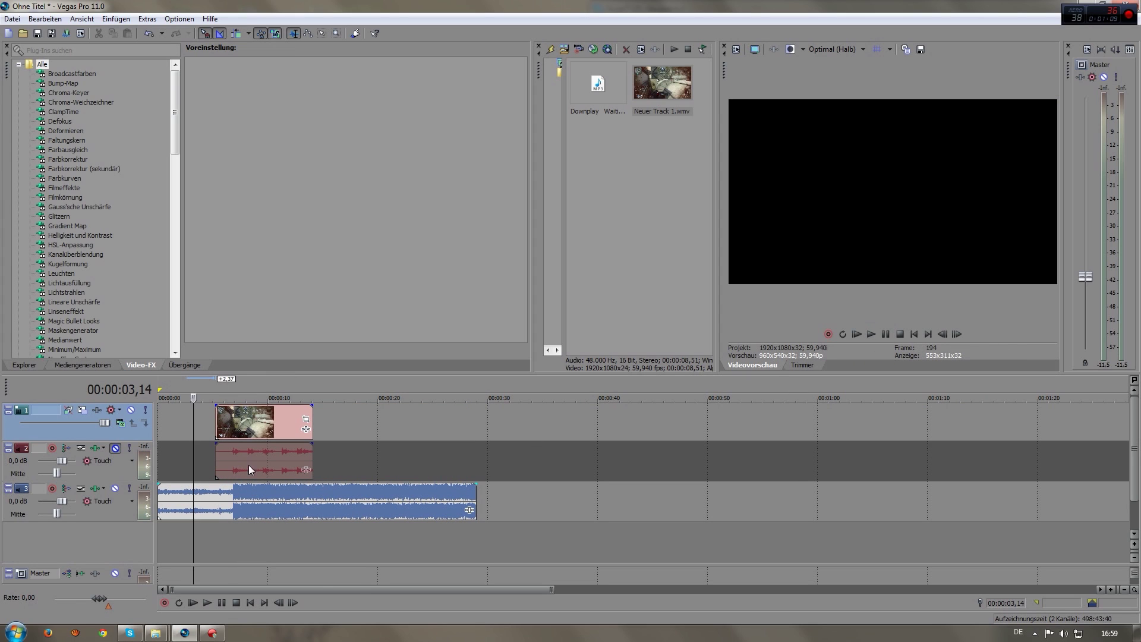
pyautogui.scroll(2, 358, 443)
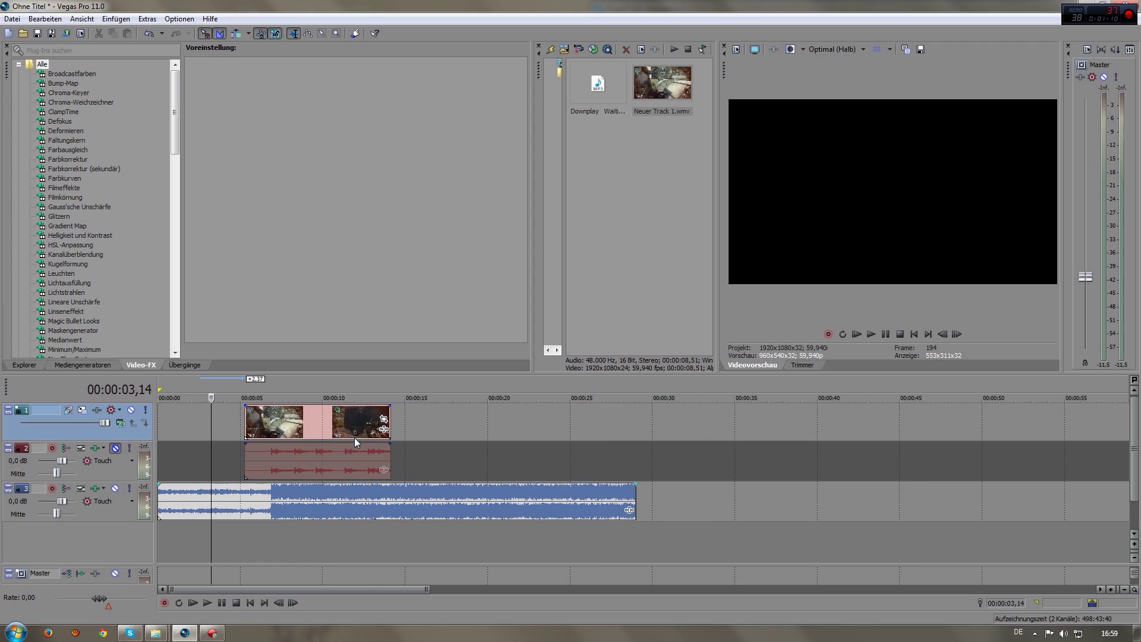
pyautogui.click(889, 336)
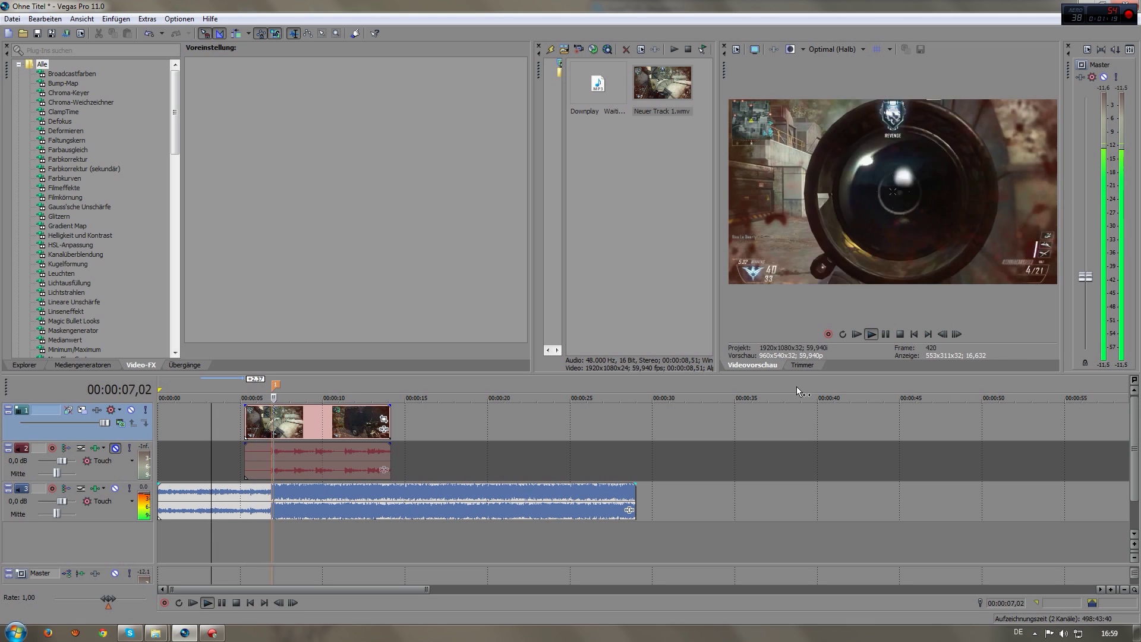
pyautogui.press('m')
pyautogui.press('m')
pyautogui.press('m')
pyautogui.press('m')
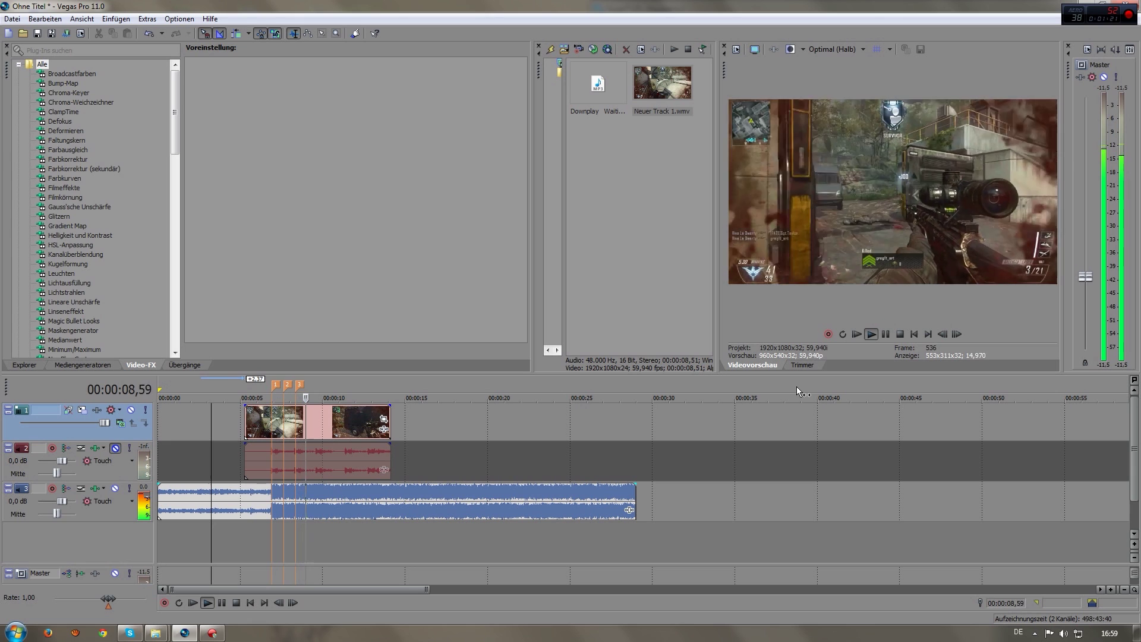
pyautogui.press('m')
pyautogui.press('m')
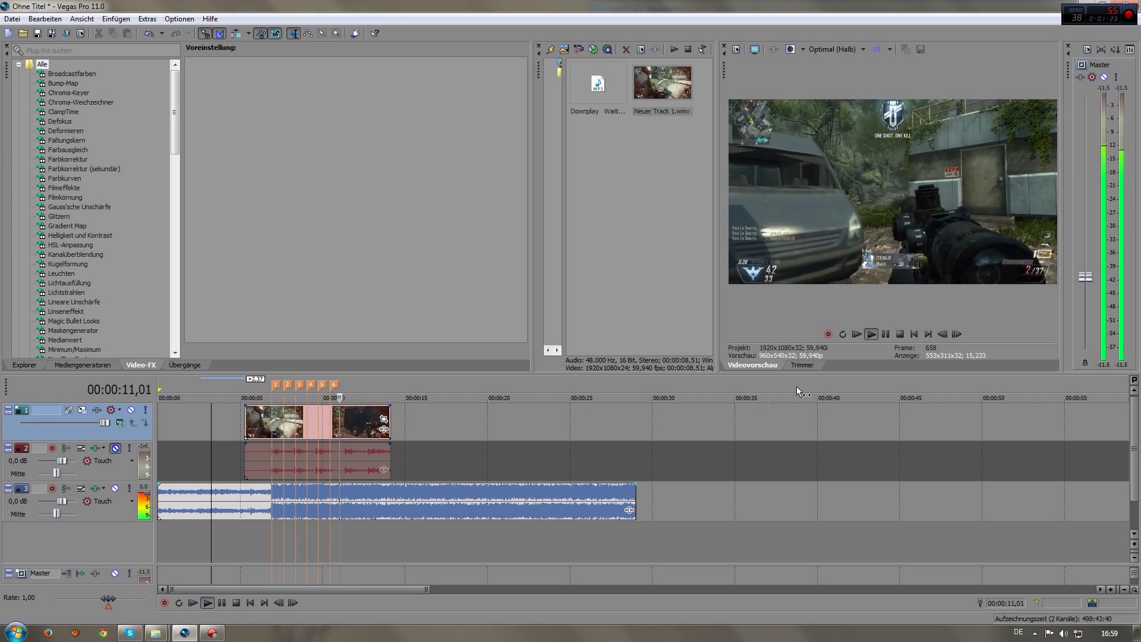
pyautogui.press('m')
pyautogui.press('m')
pyautogui.press('m')
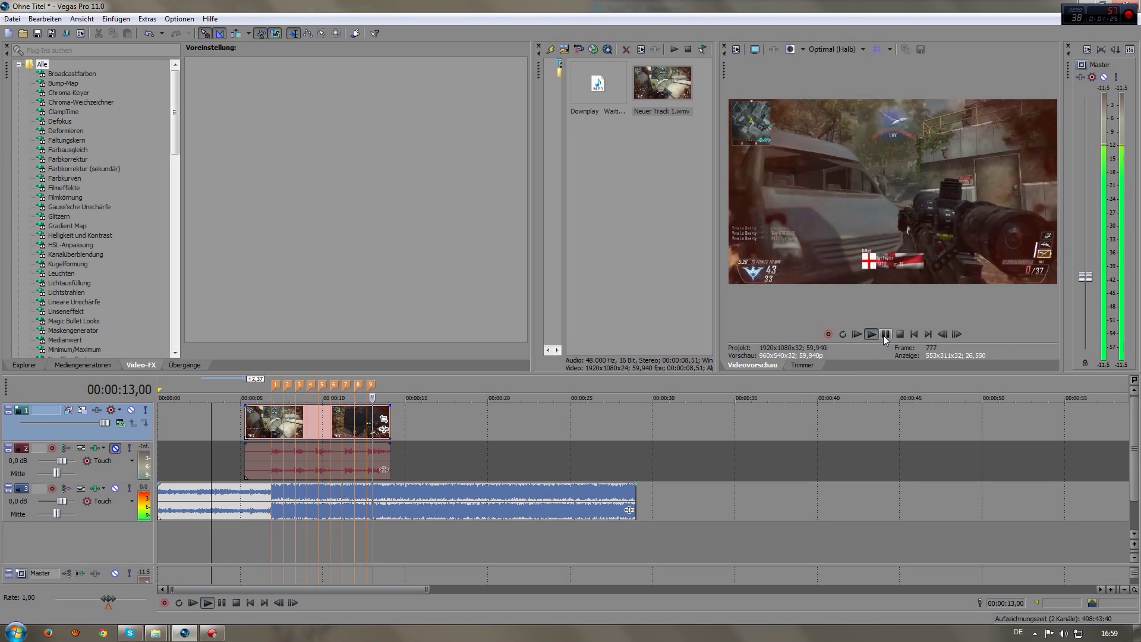
pyautogui.press('m')
pyautogui.click(884, 334)
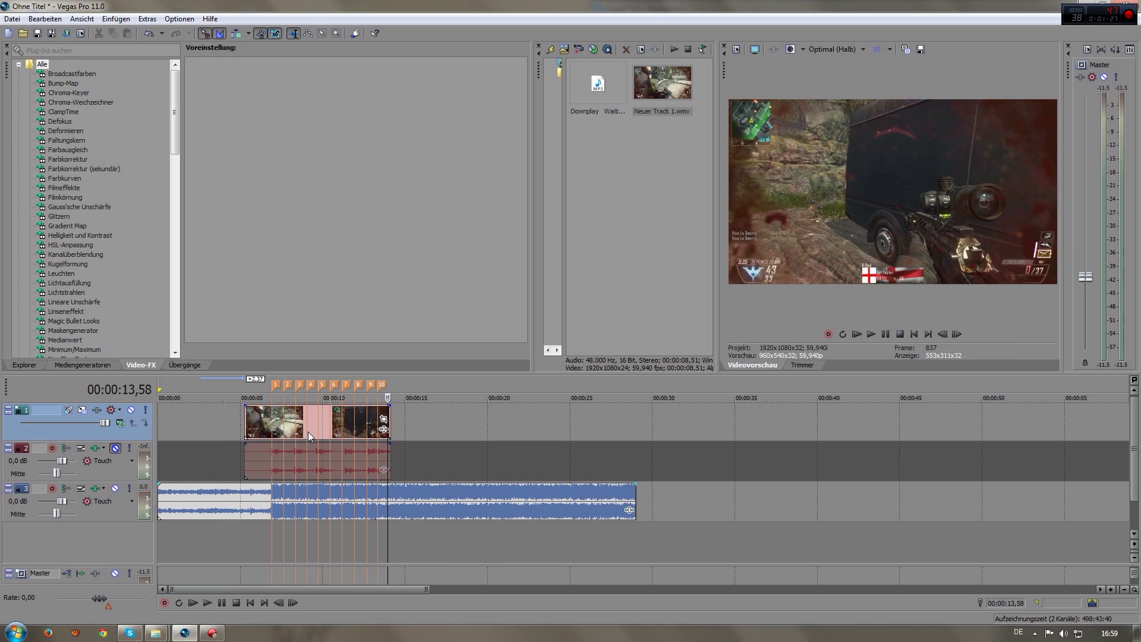
# - Place the cursor at the first marker at 00:00:06,54 and unmute the gameplay audio track
pyautogui.click(277, 428)
pyautogui.scroll(6, 572, 425)
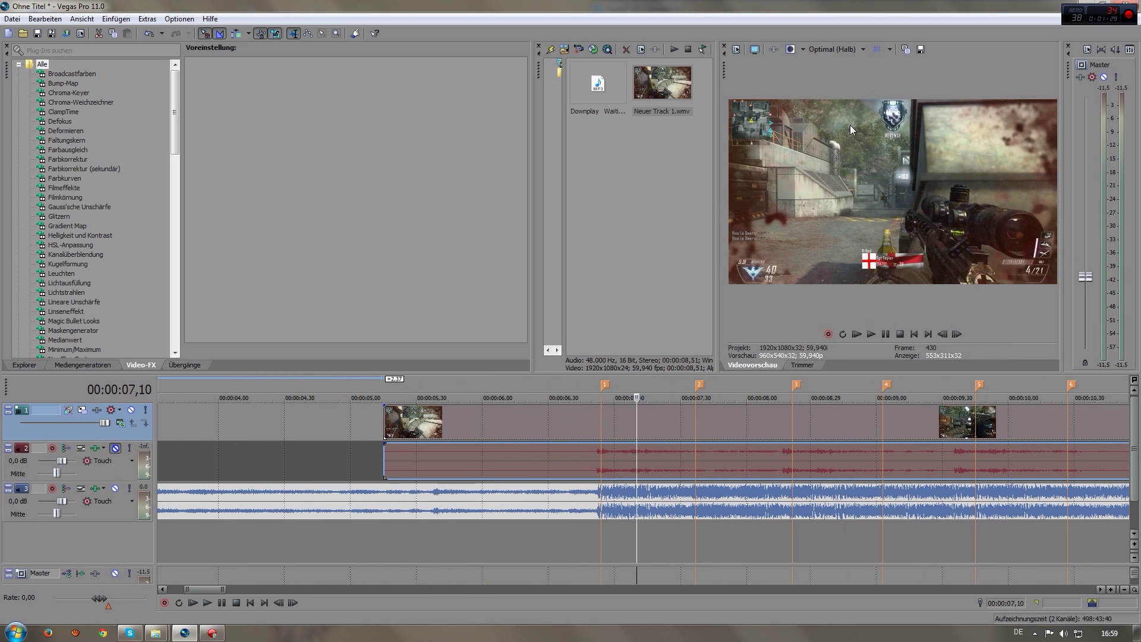
pyautogui.click(597, 425)
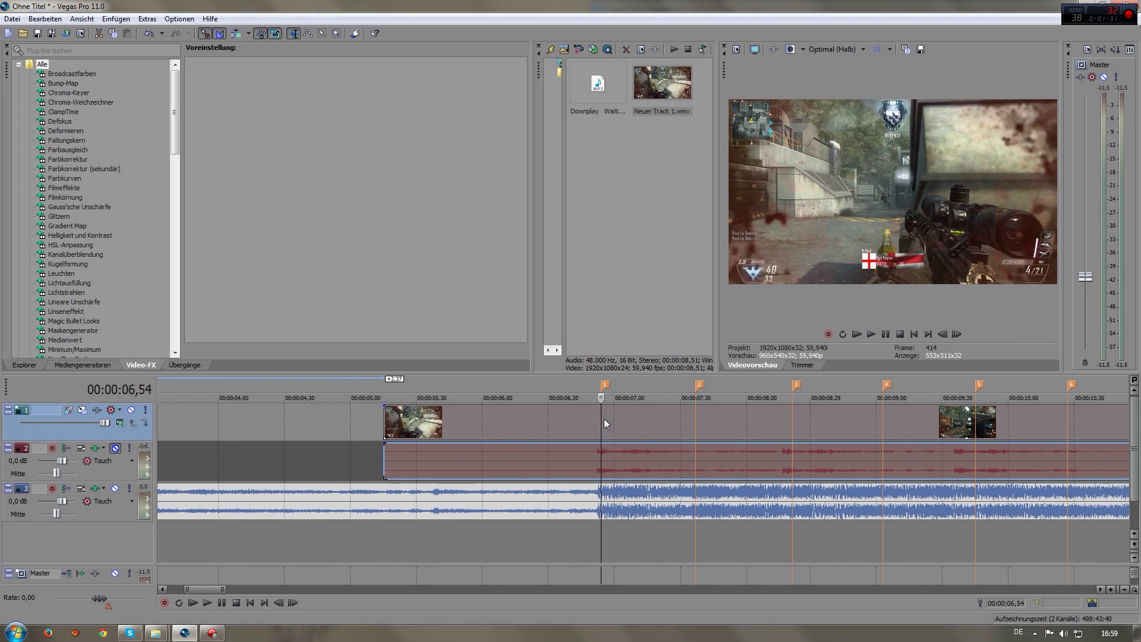
pyautogui.scroll(-3, 604, 419)
pyautogui.scroll(3, 604, 418)
pyautogui.scroll(-5, 605, 440)
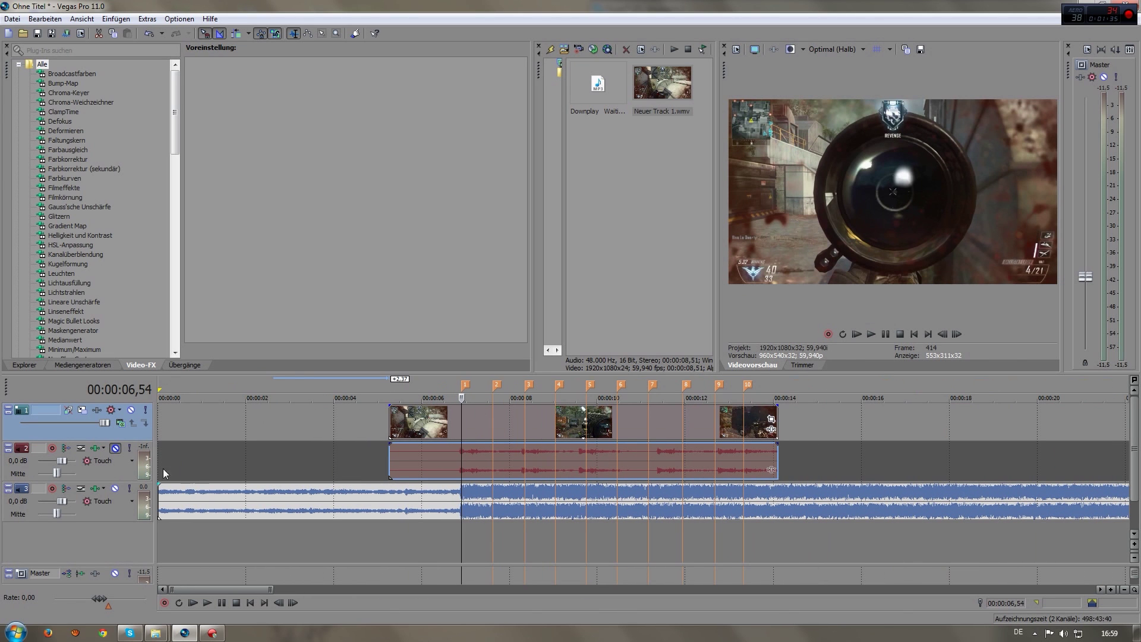
pyautogui.scroll(4, 568, 499)
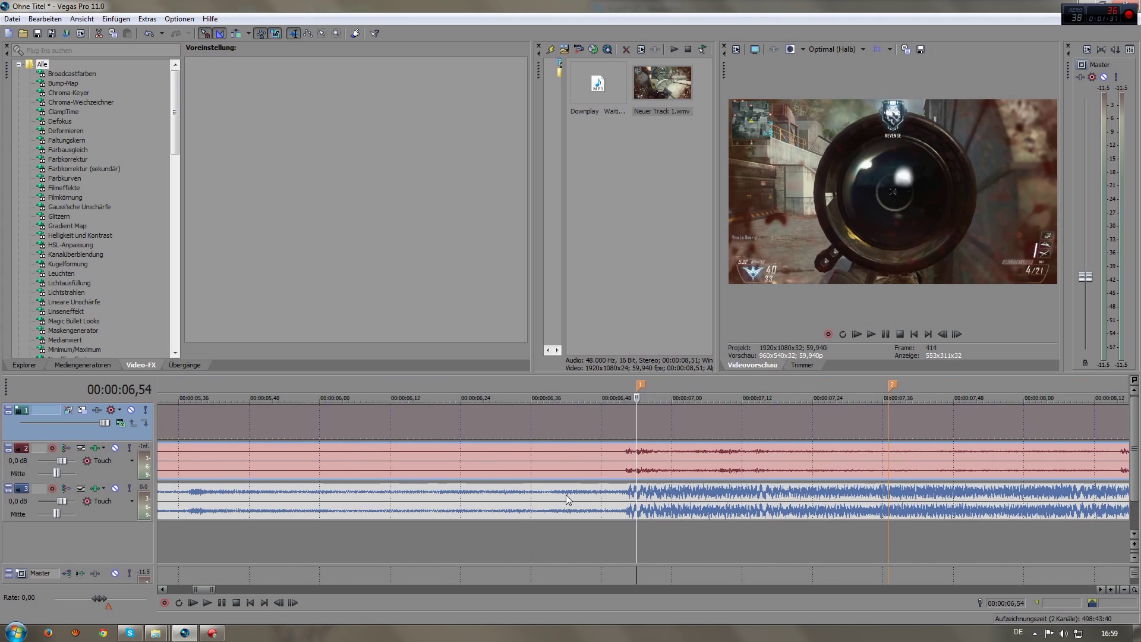
pyautogui.scroll(-2, 605, 430)
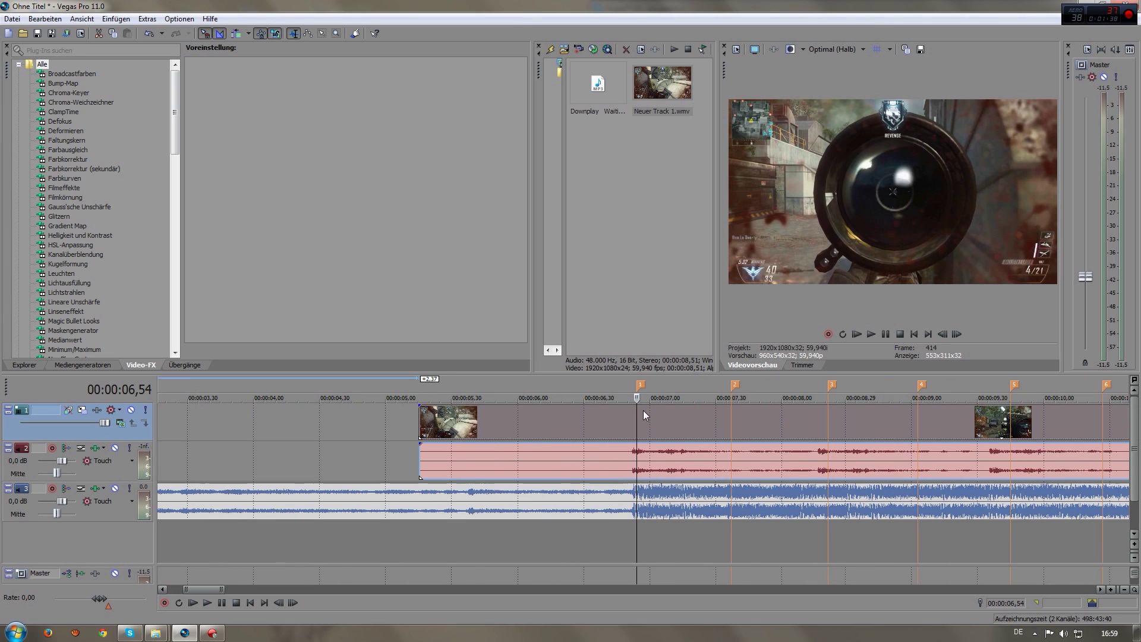
# - Normalize the gameplay audio event and slightly lower its gain
pyautogui.click(635, 461)
pyautogui.rightClick(636, 461)
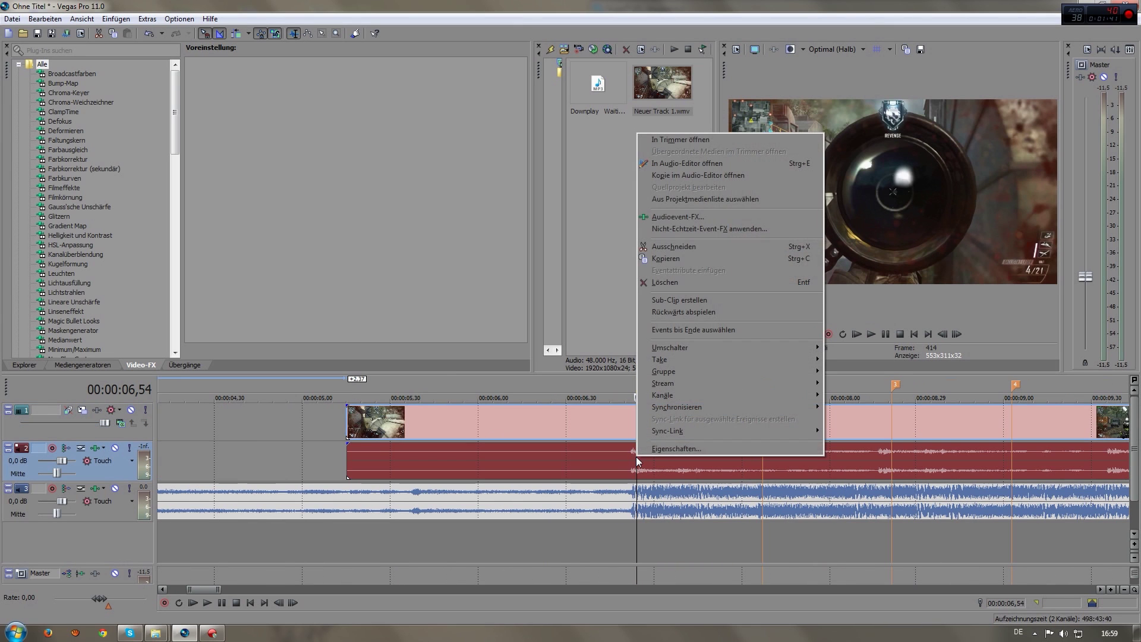
pyautogui.click(660, 453)
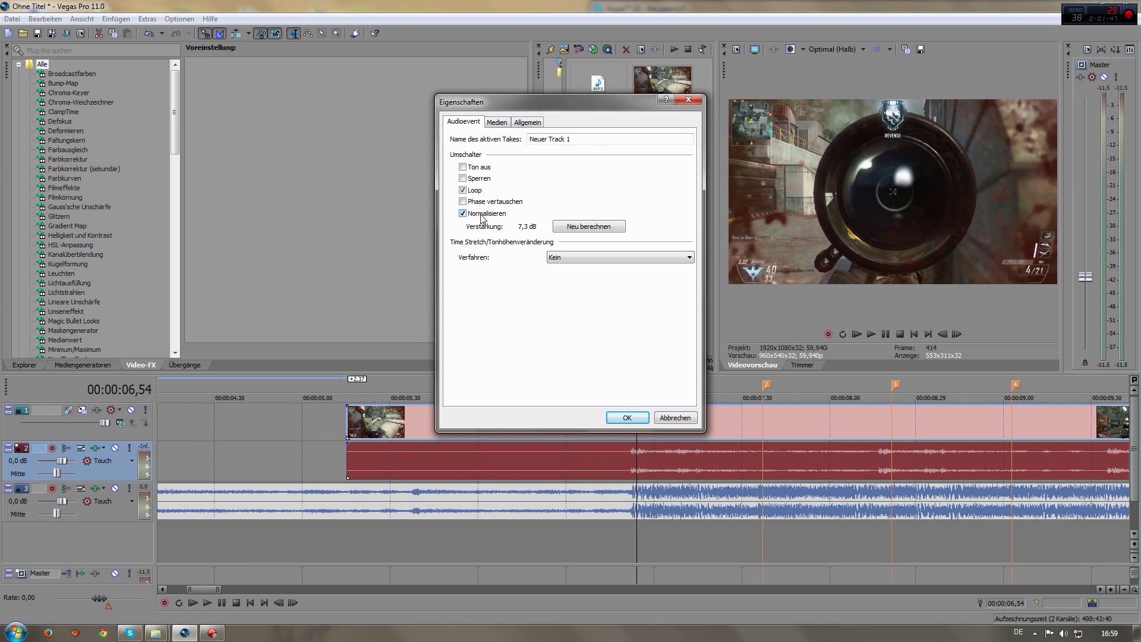
pyautogui.click(628, 418)
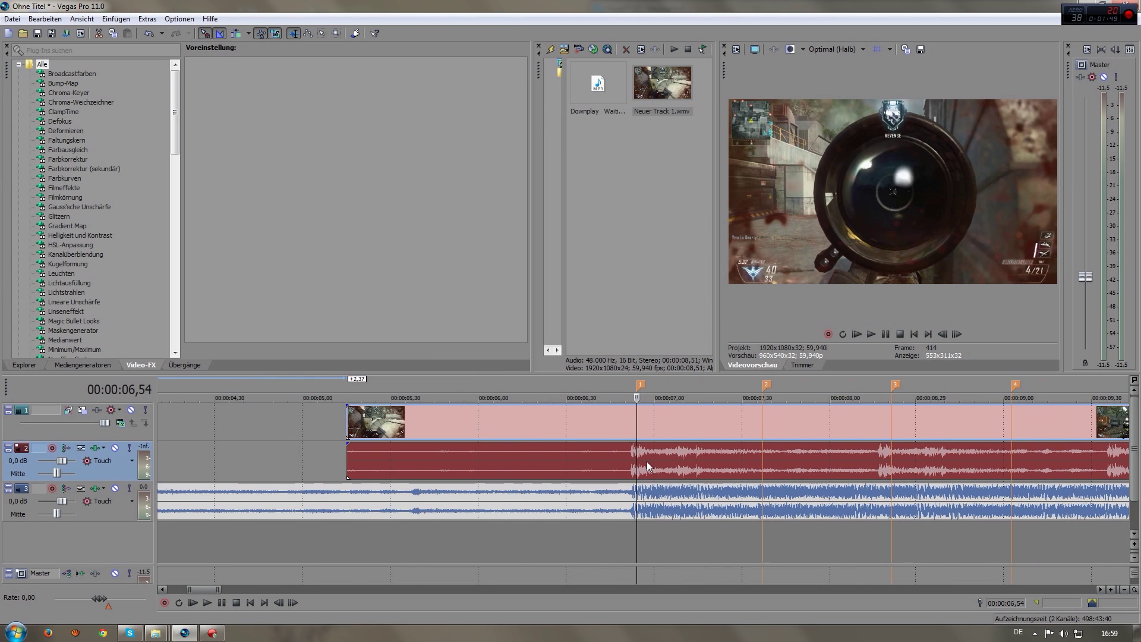
pyautogui.moveTo(656, 450); pyautogui.dragTo(668, 454)
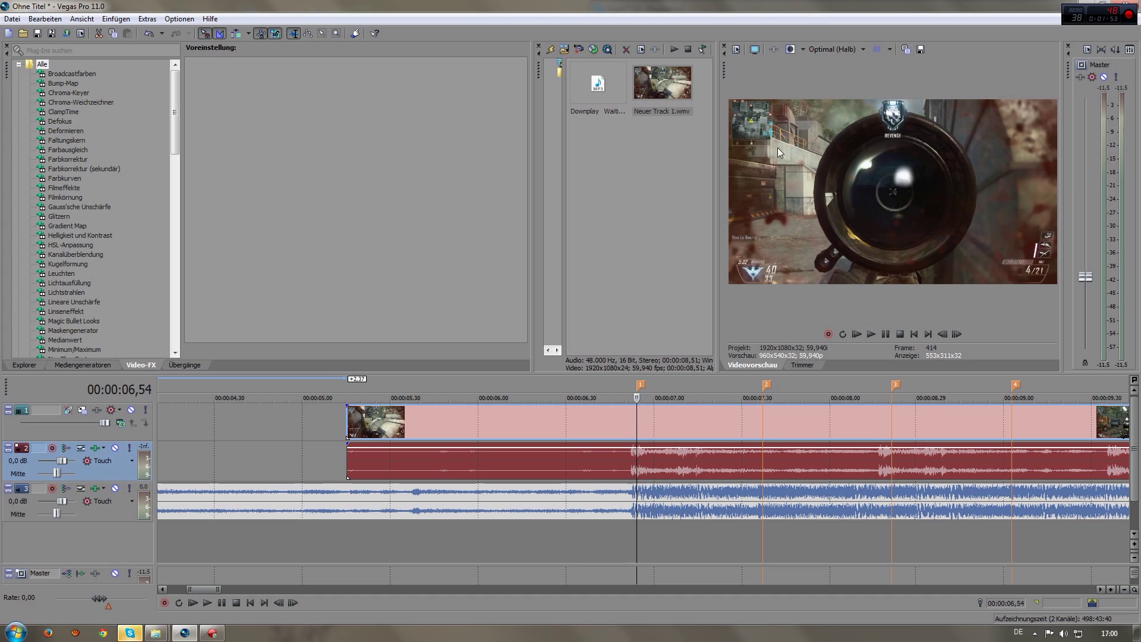
# - Shift the gameplay video event about two frames later so the first shot lands on the first marker
pyautogui.scroll(-2, 650, 452)
pyautogui.scroll(4, 650, 452)
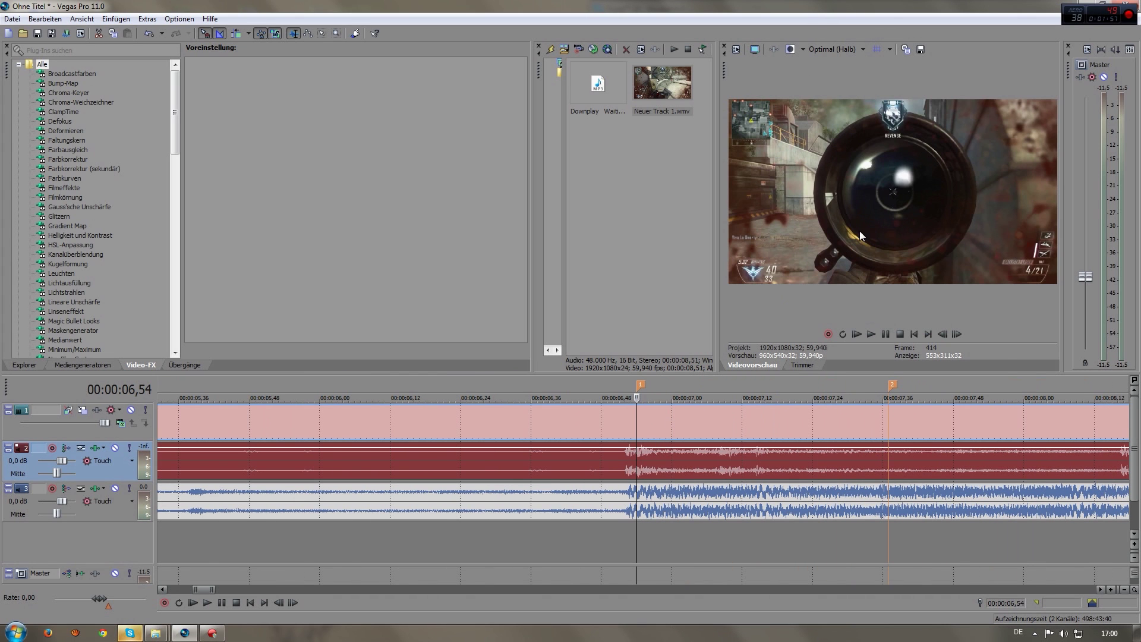
pyautogui.scroll(-3, 741, 424)
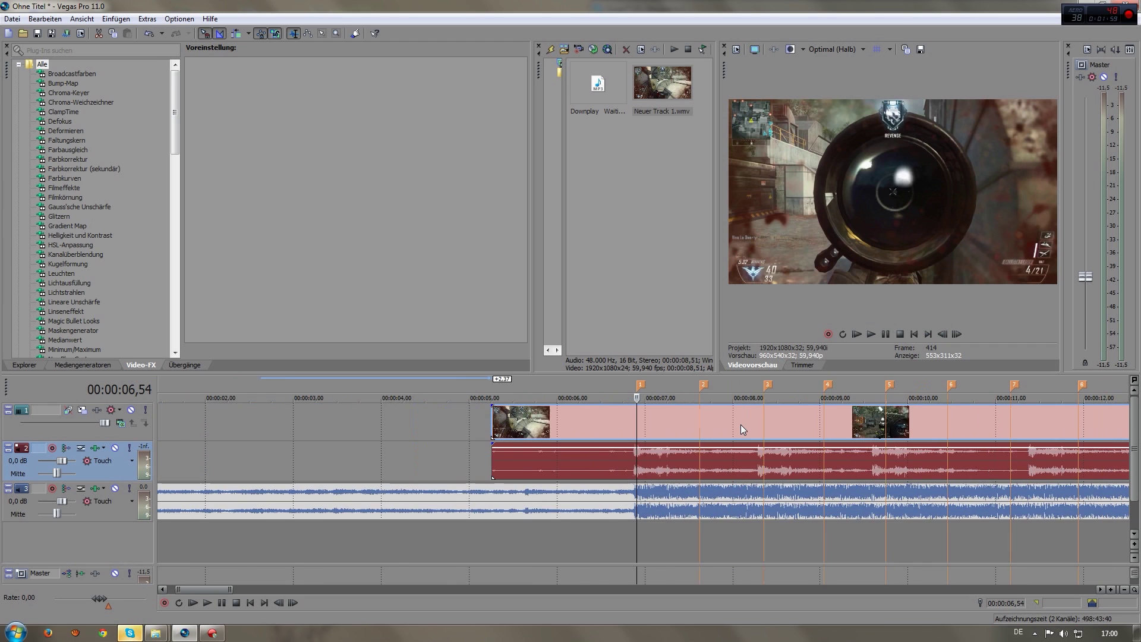
pyautogui.scroll(3, 736, 424)
pyautogui.scroll(-2, 655, 420)
pyautogui.click(635, 420)
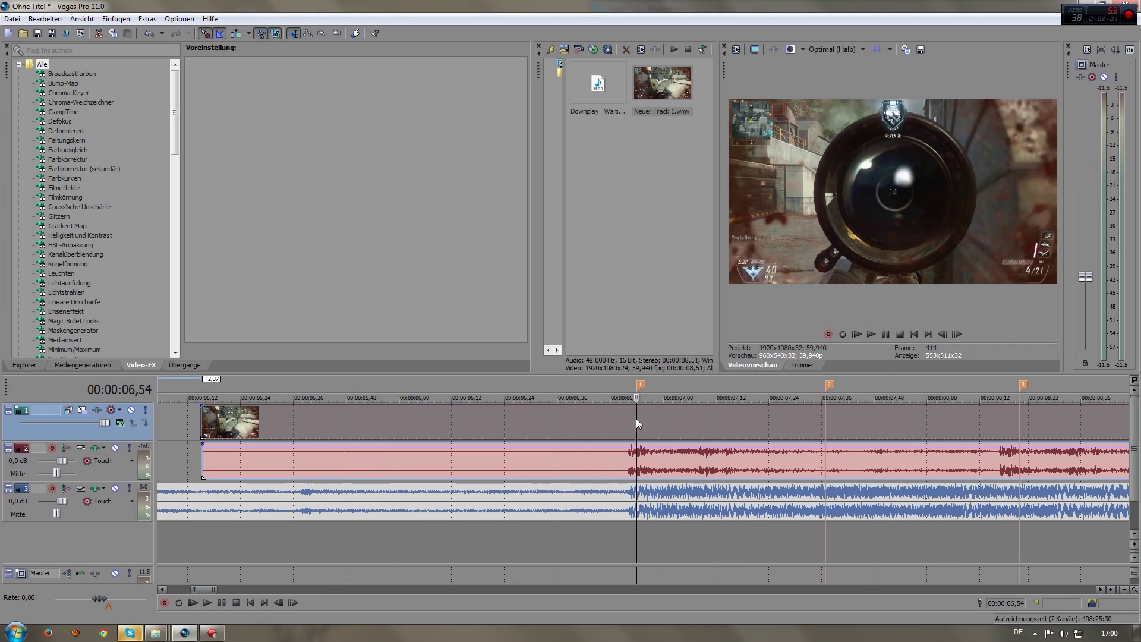
pyautogui.moveTo(654, 416); pyautogui.dragTo(667, 416)
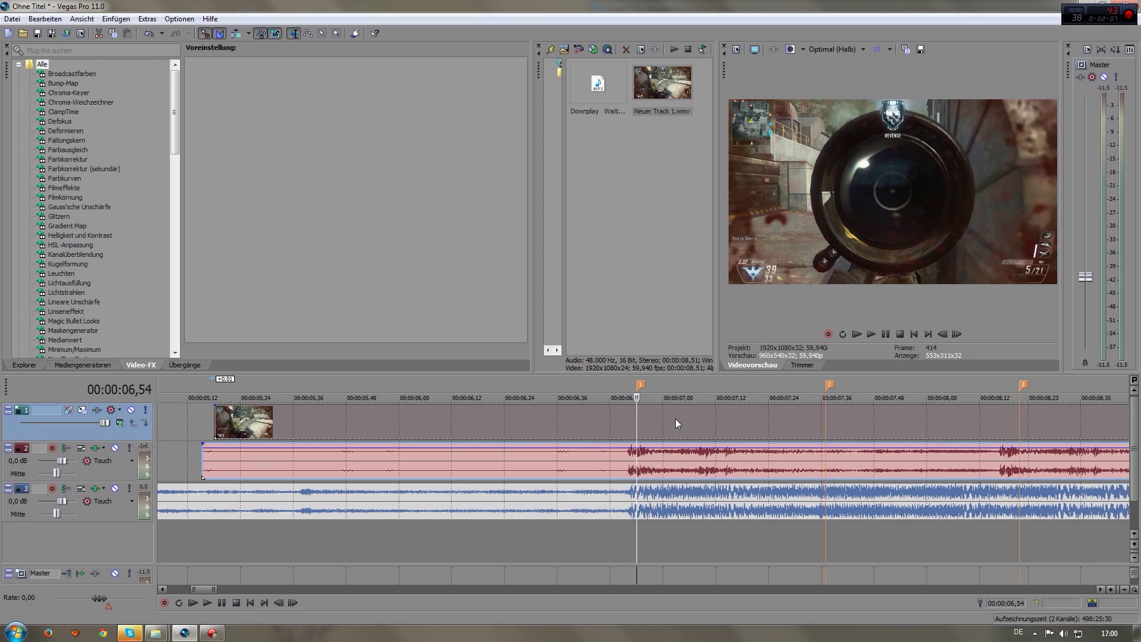
pyautogui.moveTo(676, 419); pyautogui.dragTo(670, 419)
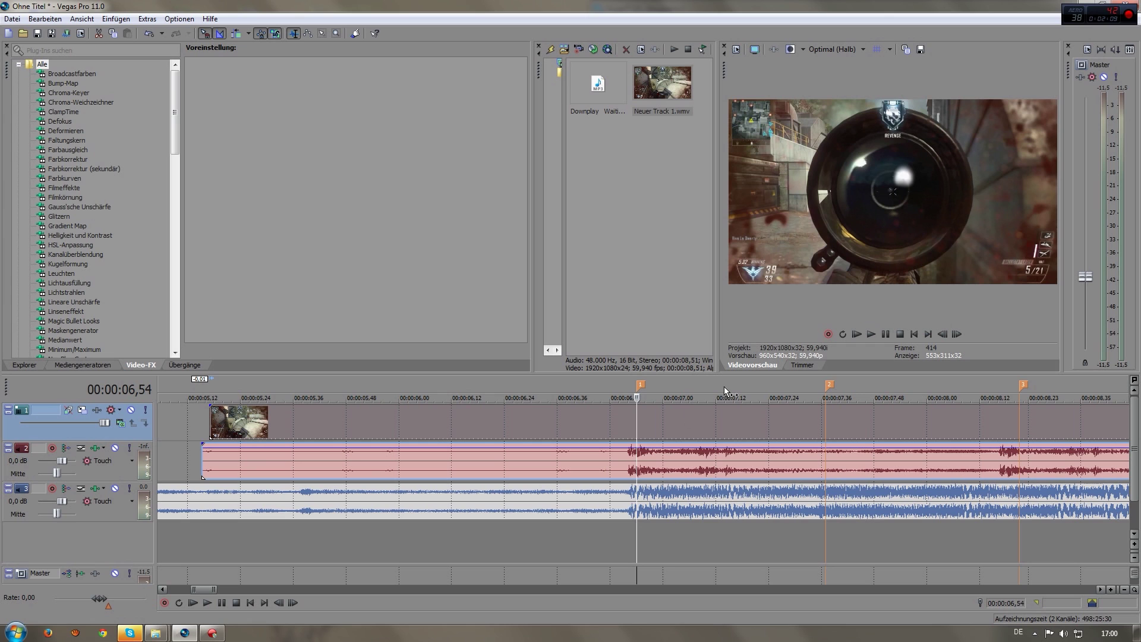
# - Move the gameplay audio event so its first gunshot lines up with the song's drop at the first marker
pyautogui.moveTo(477, 460); pyautogui.dragTo(483, 460)
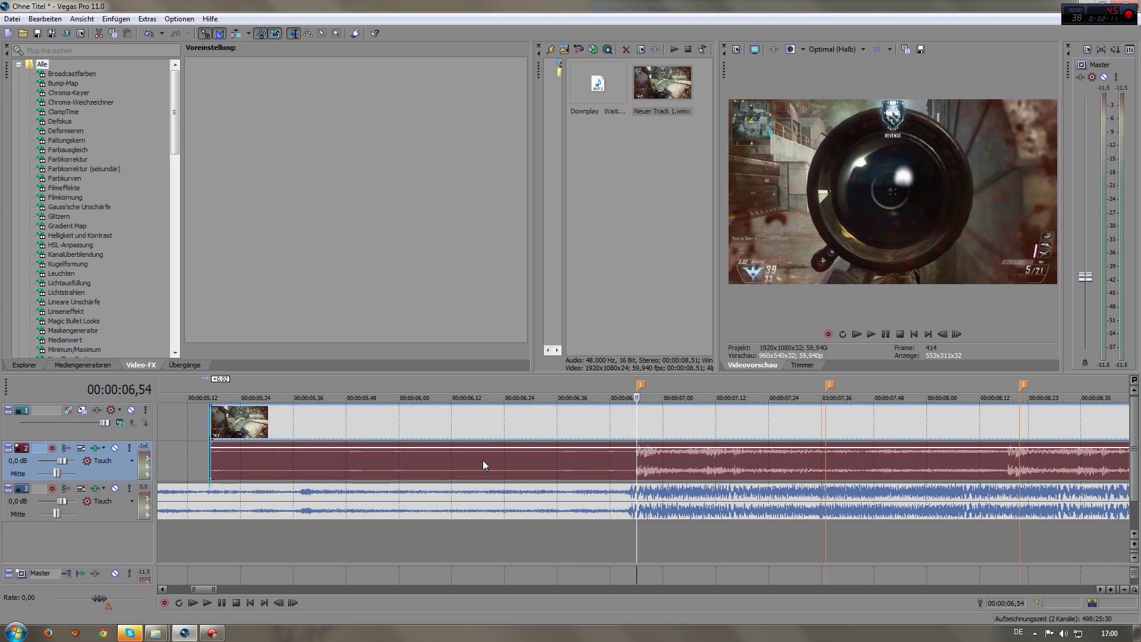
pyautogui.scroll(5, 483, 461)
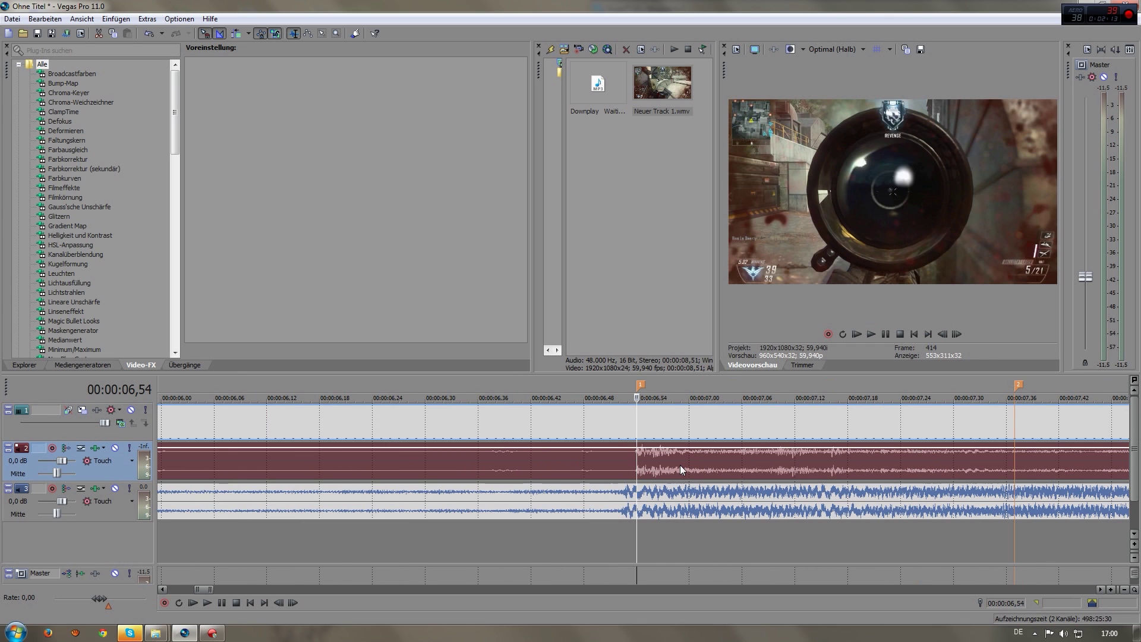
pyautogui.moveTo(680, 464); pyautogui.dragTo(628, 472)
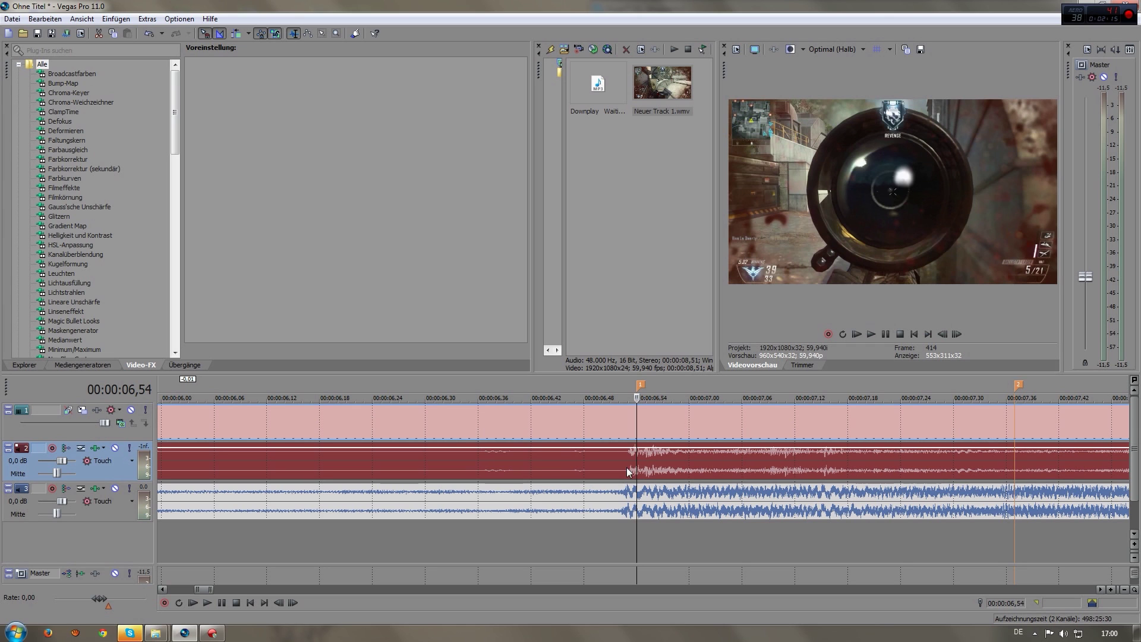
pyautogui.scroll(-5, 625, 503)
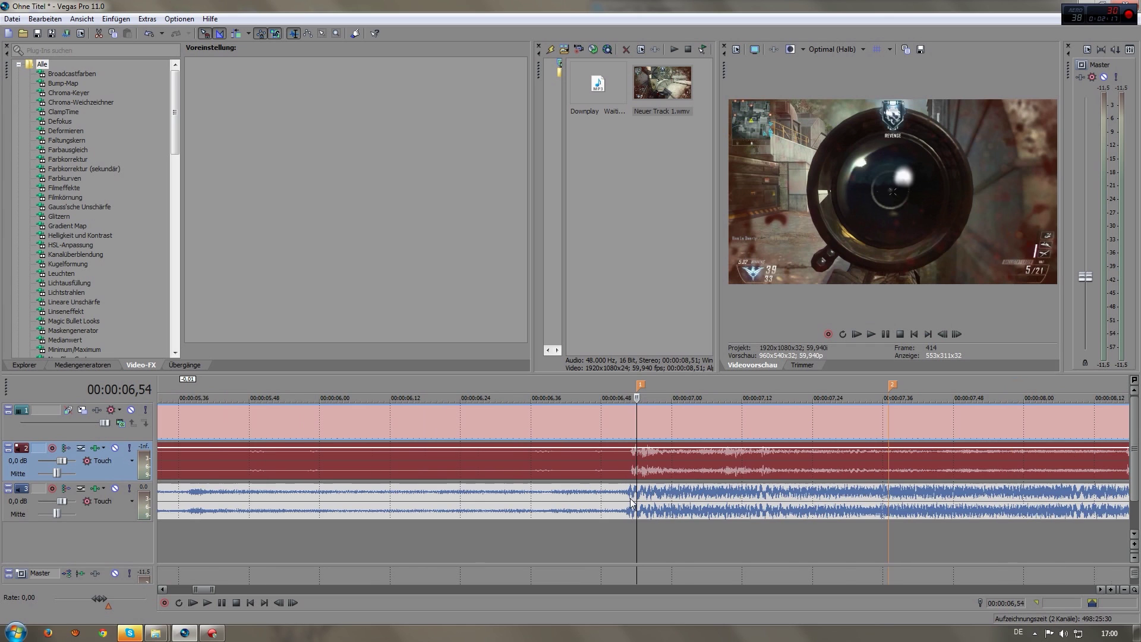
pyautogui.scroll(5, 631, 498)
pyautogui.moveTo(630, 502); pyautogui.dragTo(625, 492)
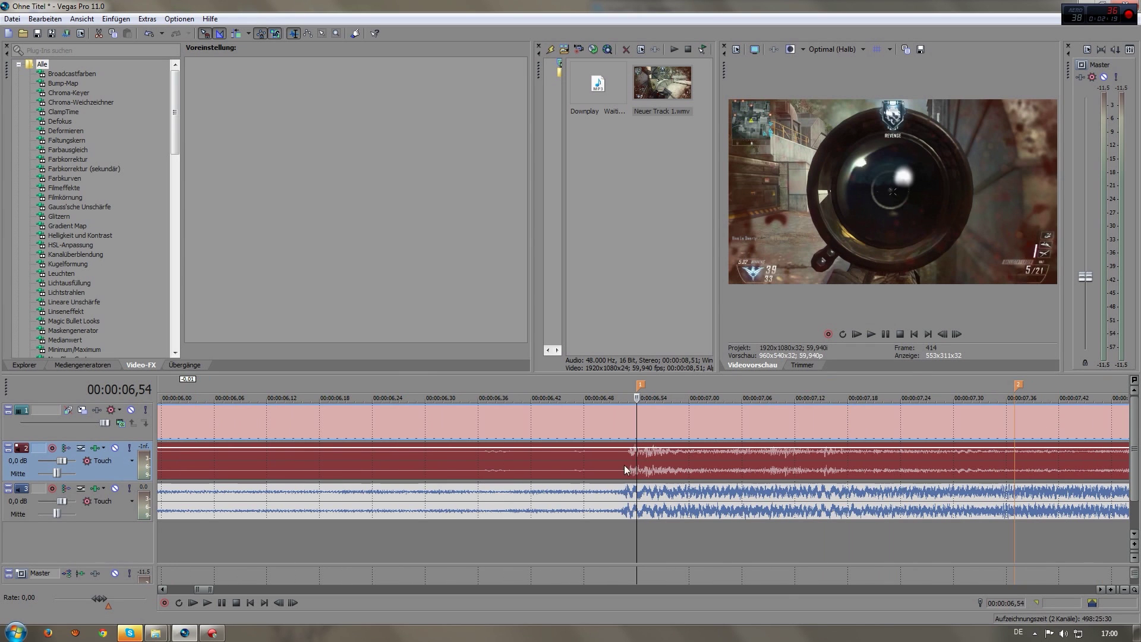
pyautogui.scroll(2, 638, 475)
pyautogui.moveTo(679, 463); pyautogui.dragTo(672, 464)
pyautogui.scroll(-4, 657, 469)
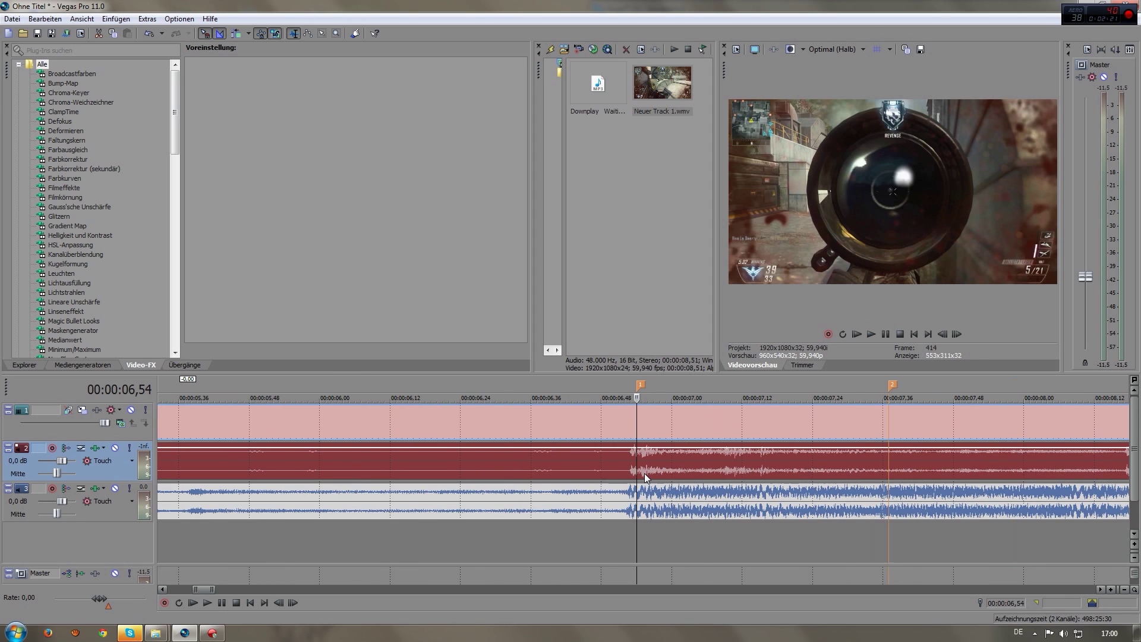
# - Compare the clip's second gunshot around 00:00:08,18 with the third marker
pyautogui.click(658, 415)
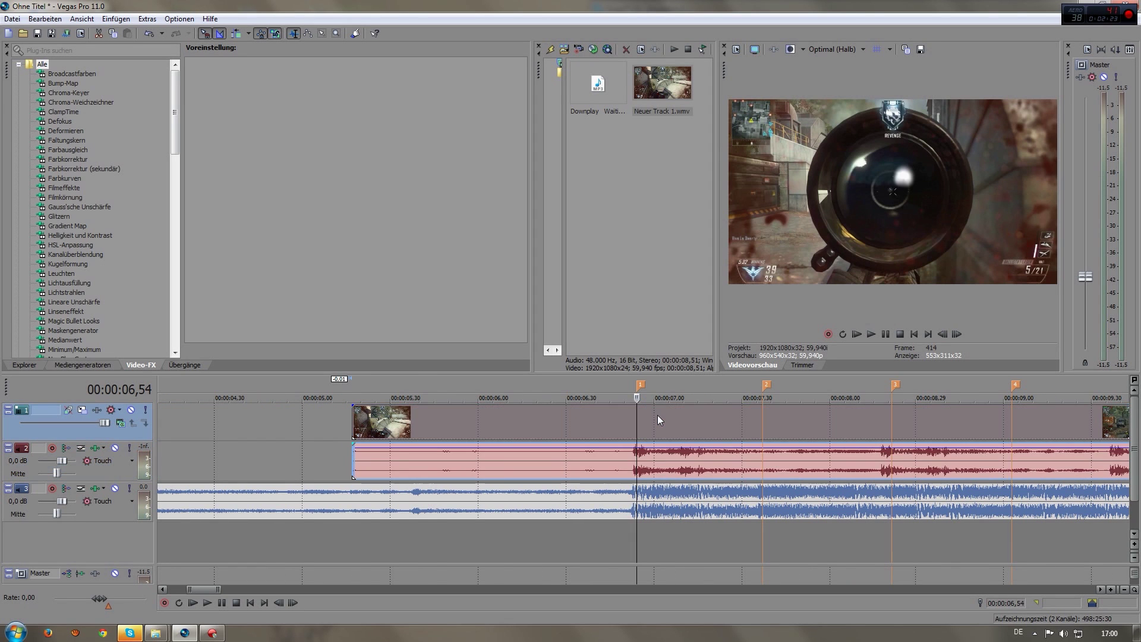
pyautogui.scroll(-1, 658, 415)
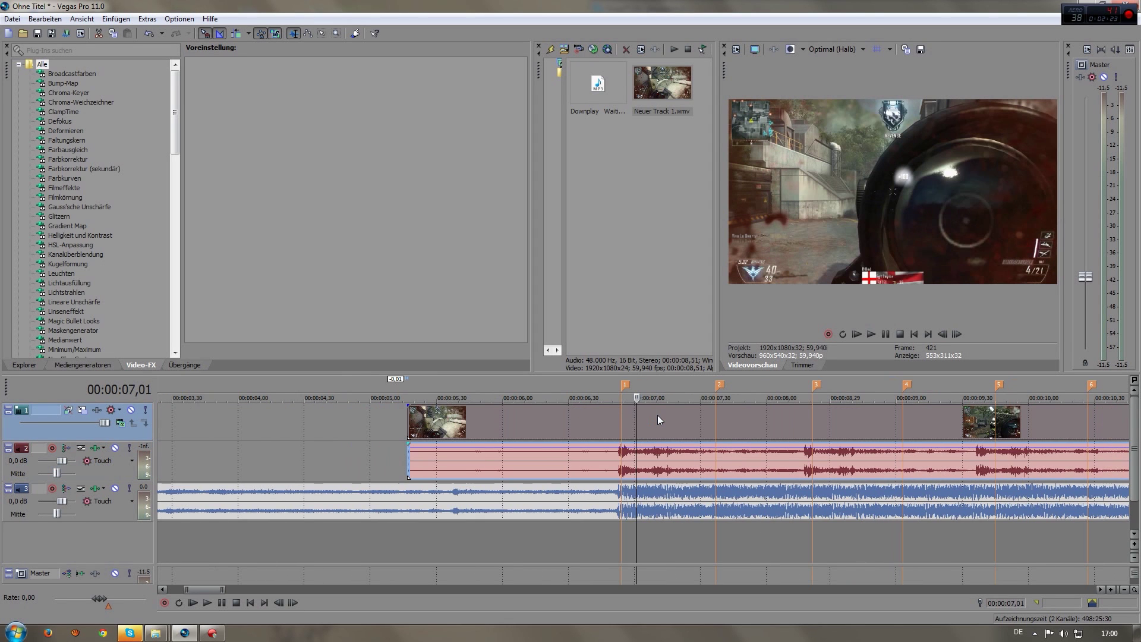
pyautogui.click(807, 462)
pyautogui.click(812, 419)
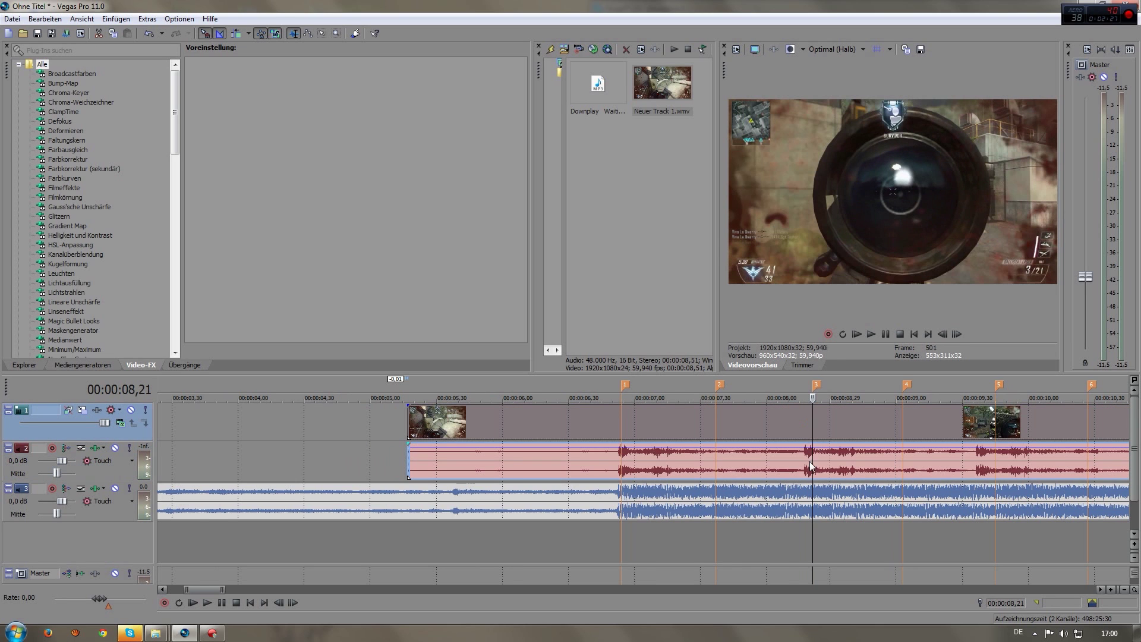
pyautogui.scroll(3, 635, 467)
pyautogui.click(620, 458)
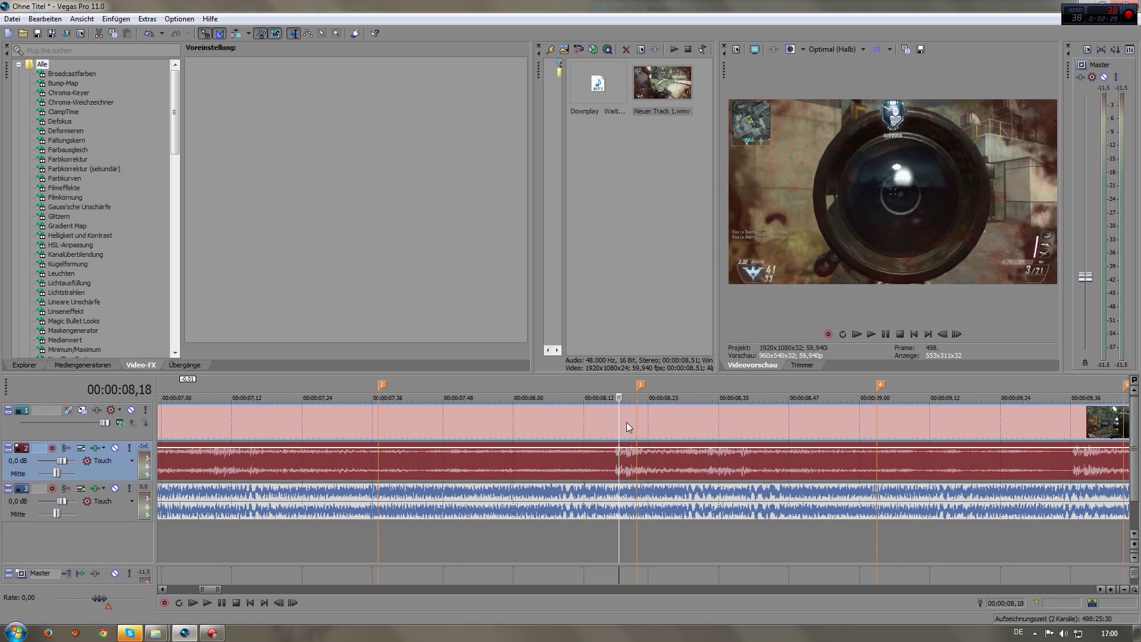
pyautogui.moveTo(636, 423)
pyautogui.mouseDown()
pyautogui.moveTo(655, 422)
pyautogui.moveTo(619, 417)
pyautogui.moveTo(642, 423)
pyautogui.mouseUp()
pyautogui.scroll(-3, 648, 425)
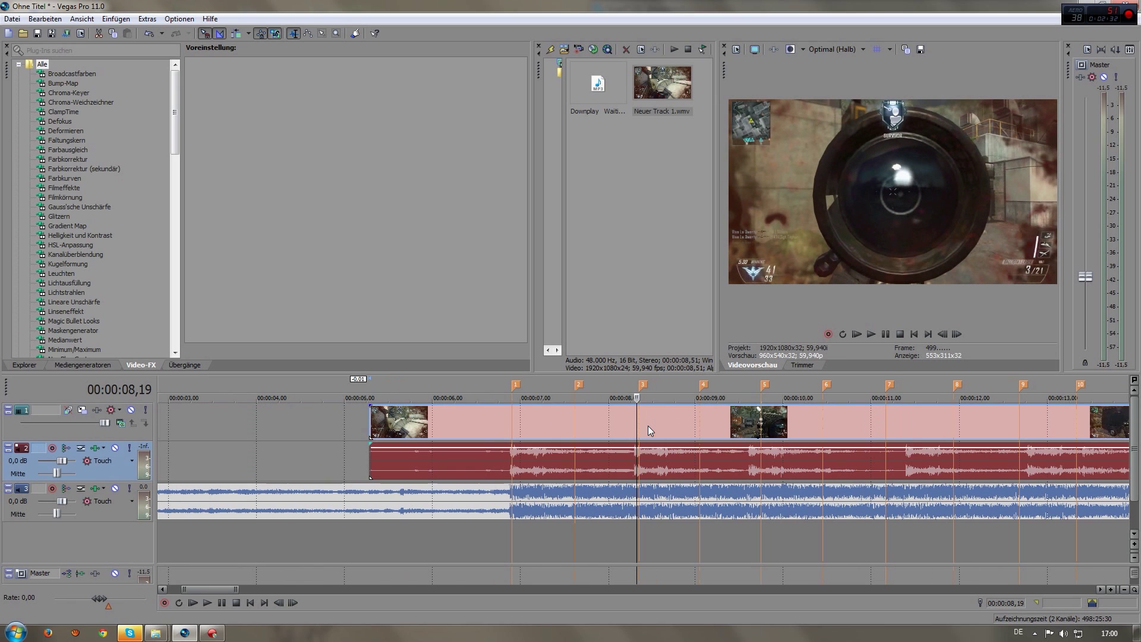
# - Insert a velocity envelope on the gameplay video event
pyautogui.rightClick(610, 434)
pyautogui.click(583, 425)
pyautogui.rightClick(591, 419)
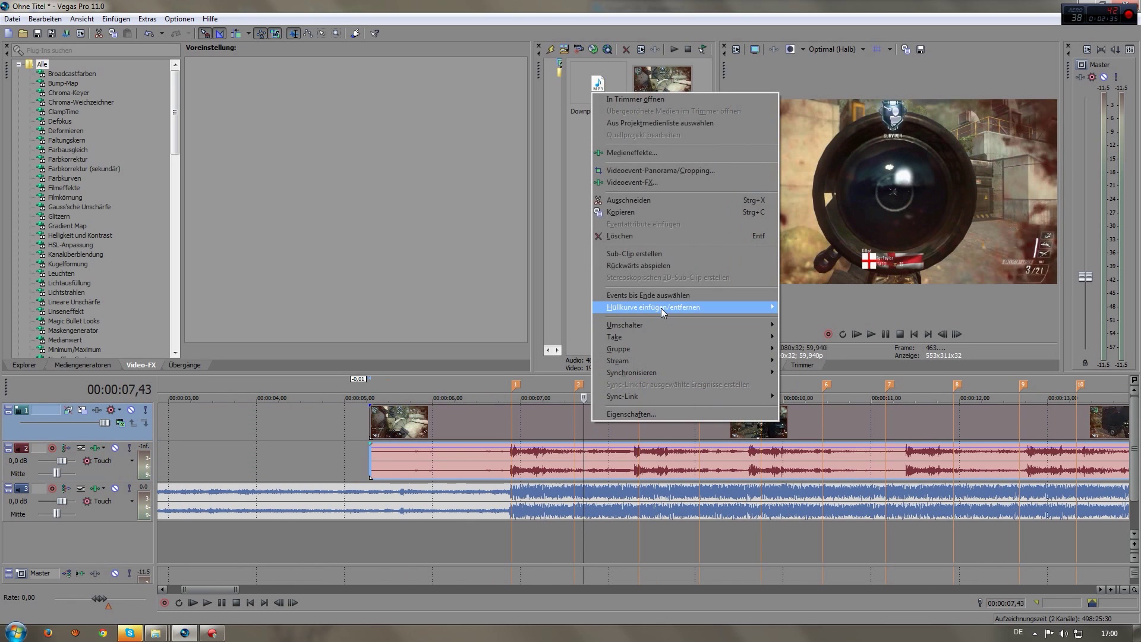
pyautogui.moveTo(684, 308)
pyautogui.click(821, 307)
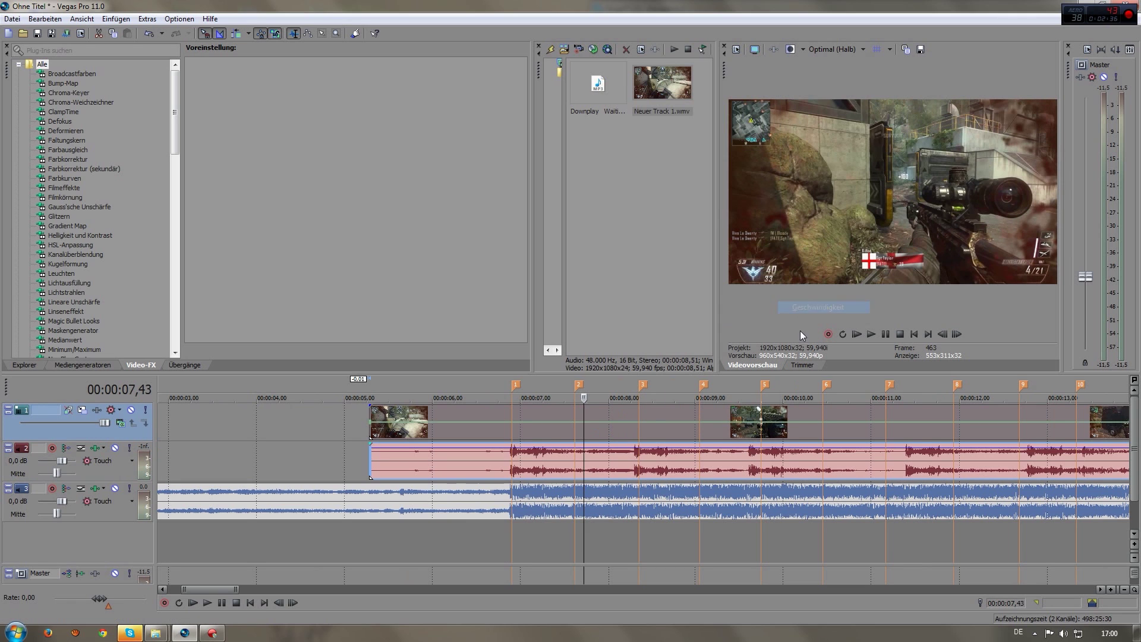
# - Place the cursor at the third marker at 00:00:08,21 to check its distance from the second gunshot
pyautogui.click(535, 430)
pyautogui.click(641, 463)
pyautogui.scroll(5, 641, 463)
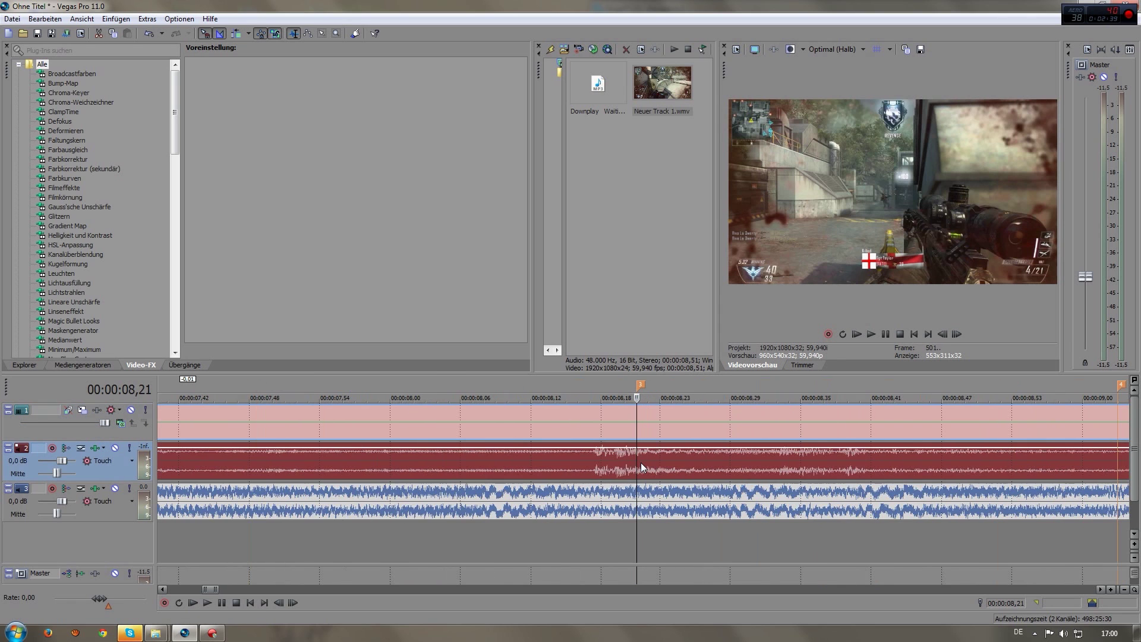
pyautogui.scroll(-2, 629, 462)
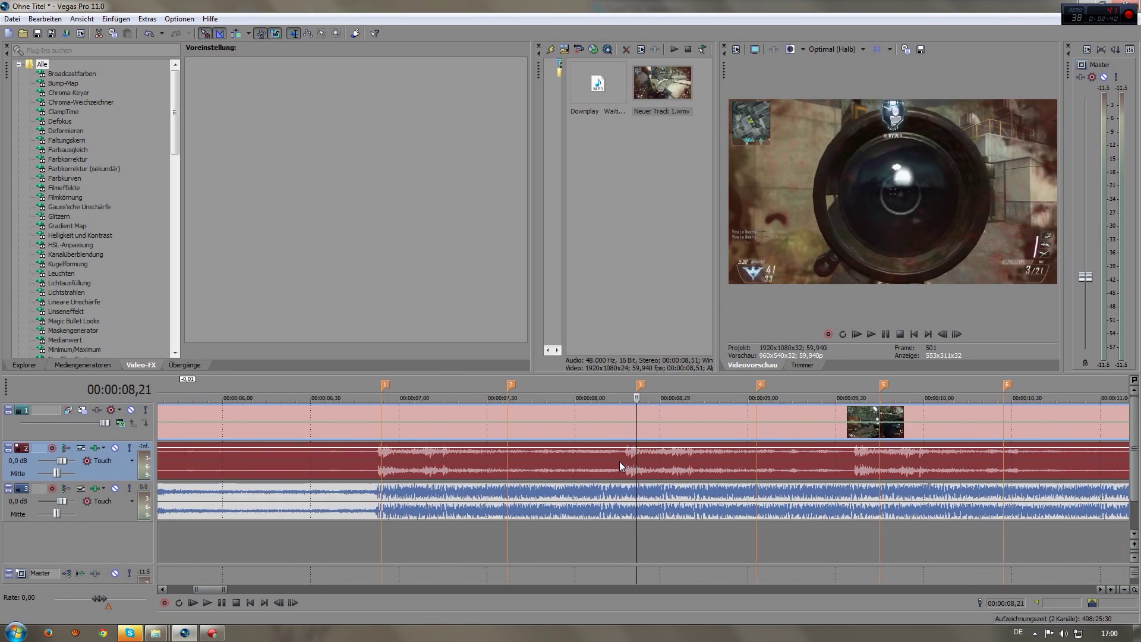
# - Add velocity envelope points around the first shot, at 00:00:06,53 and 00:00:07,00
pyautogui.click(448, 438)
pyautogui.scroll(-3, 447, 438)
pyautogui.scroll(4, 583, 414)
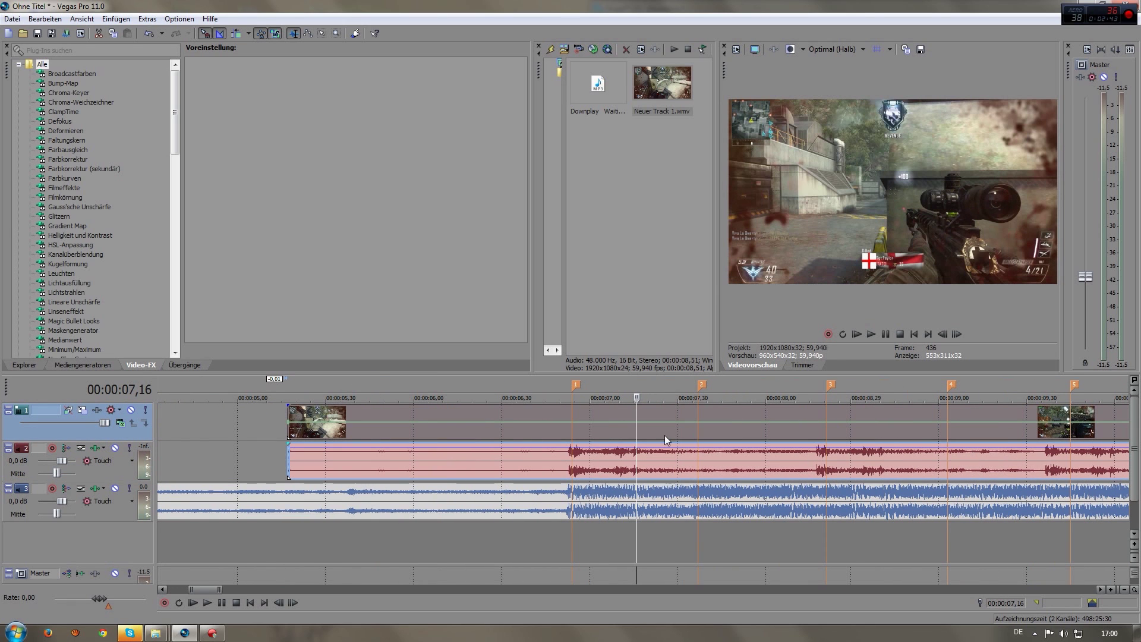
pyautogui.click(564, 433)
pyautogui.scroll(2, 568, 433)
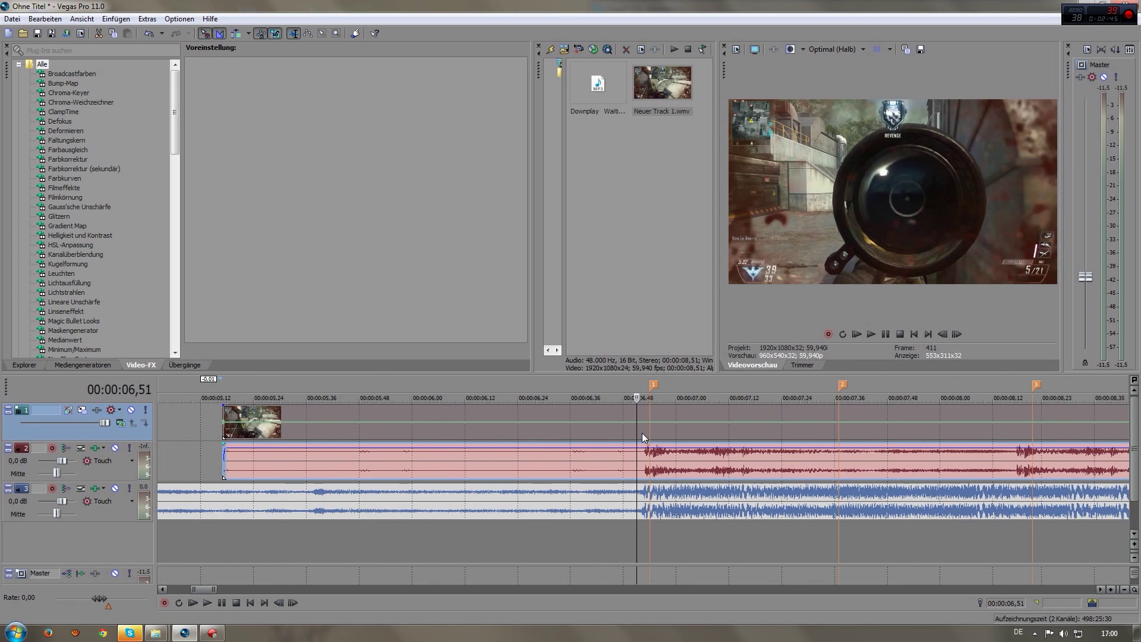
pyautogui.scroll(1, 642, 433)
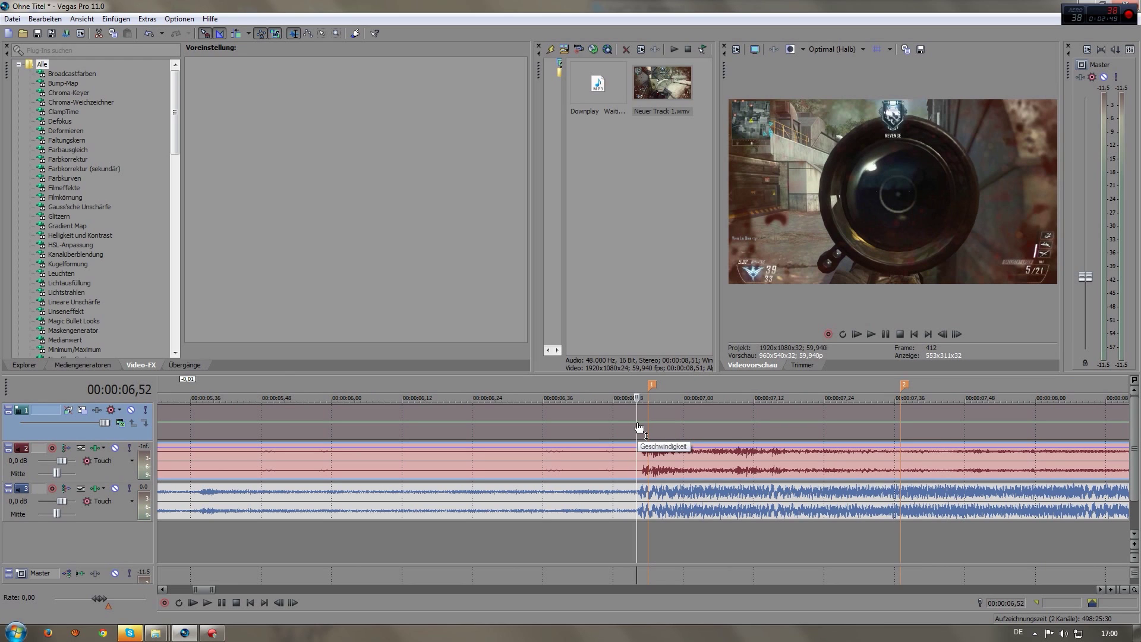
pyautogui.doubleClick(638, 423)
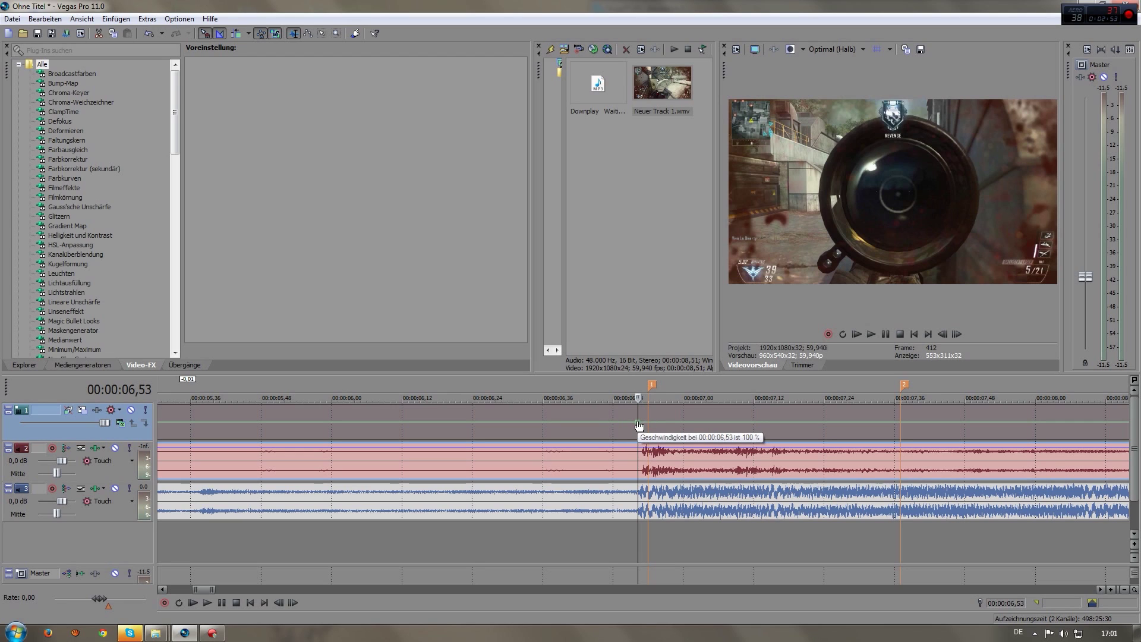
pyautogui.click(679, 427)
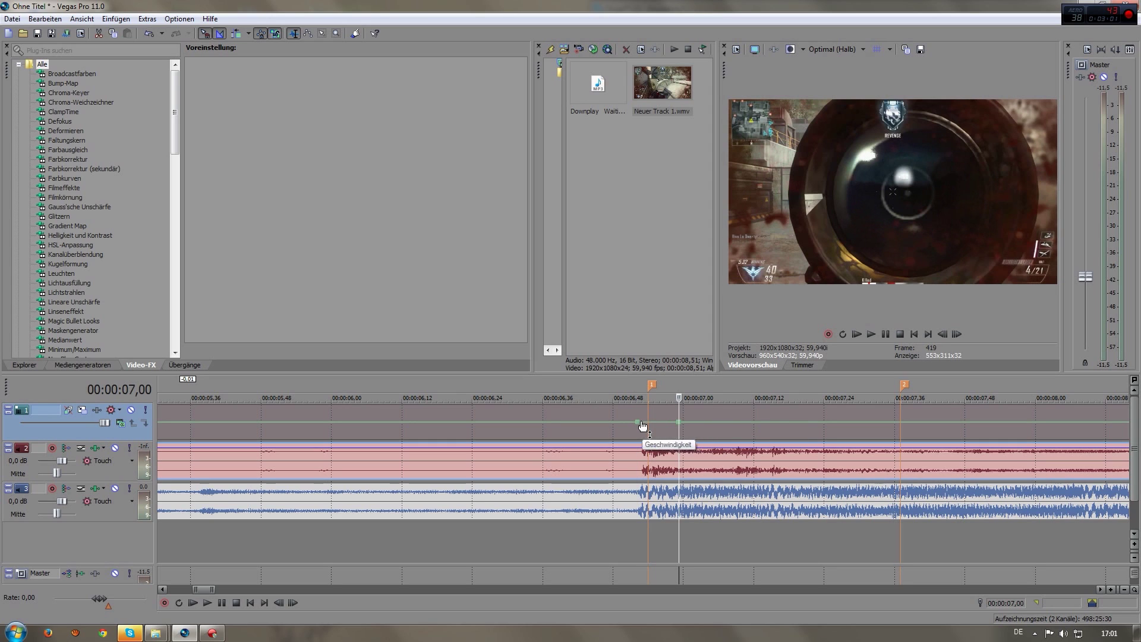
pyautogui.doubleClick(679, 422)
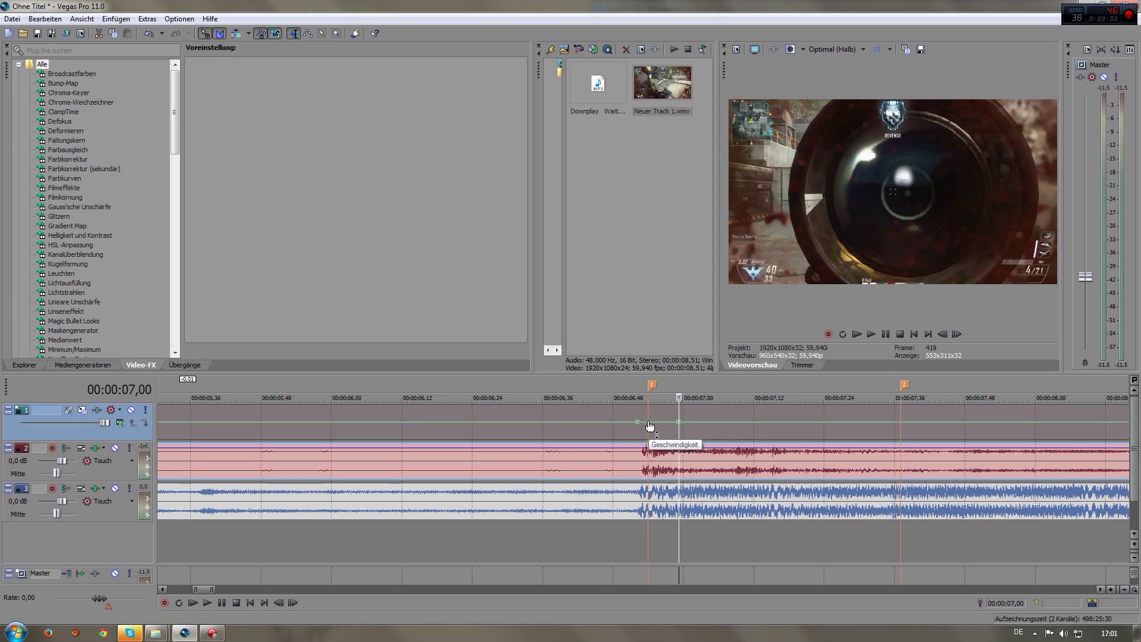
# - Raise the velocity to 114 % with a point at 00:00:06,54 and scrub past the first shot to 00:00:07,07
pyautogui.click(649, 426)
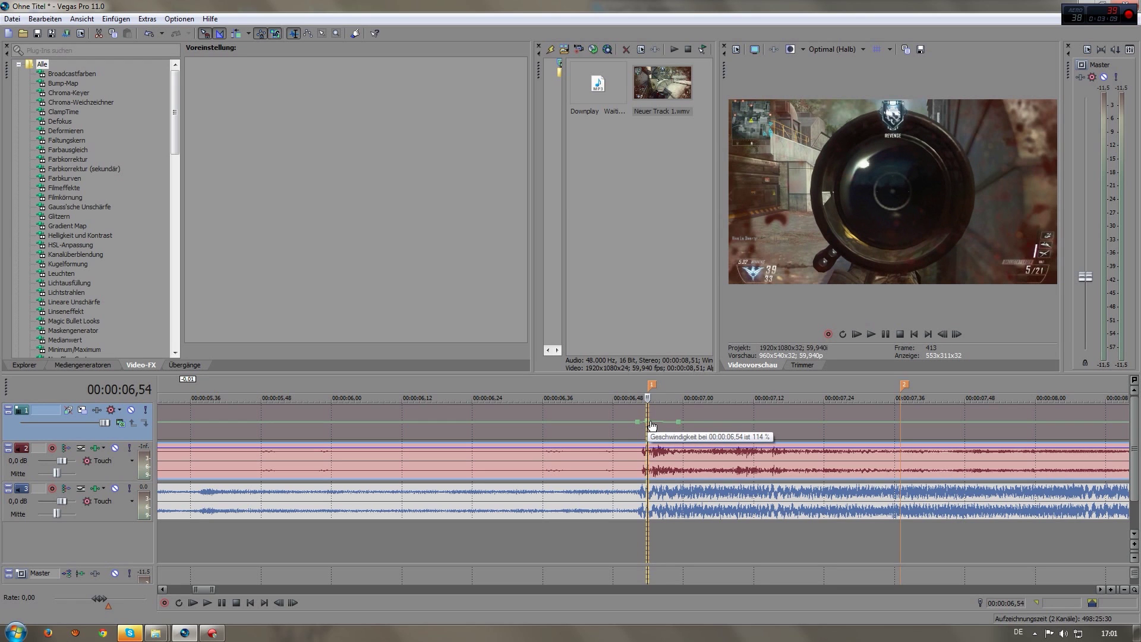
pyautogui.scroll(-1, 637, 443)
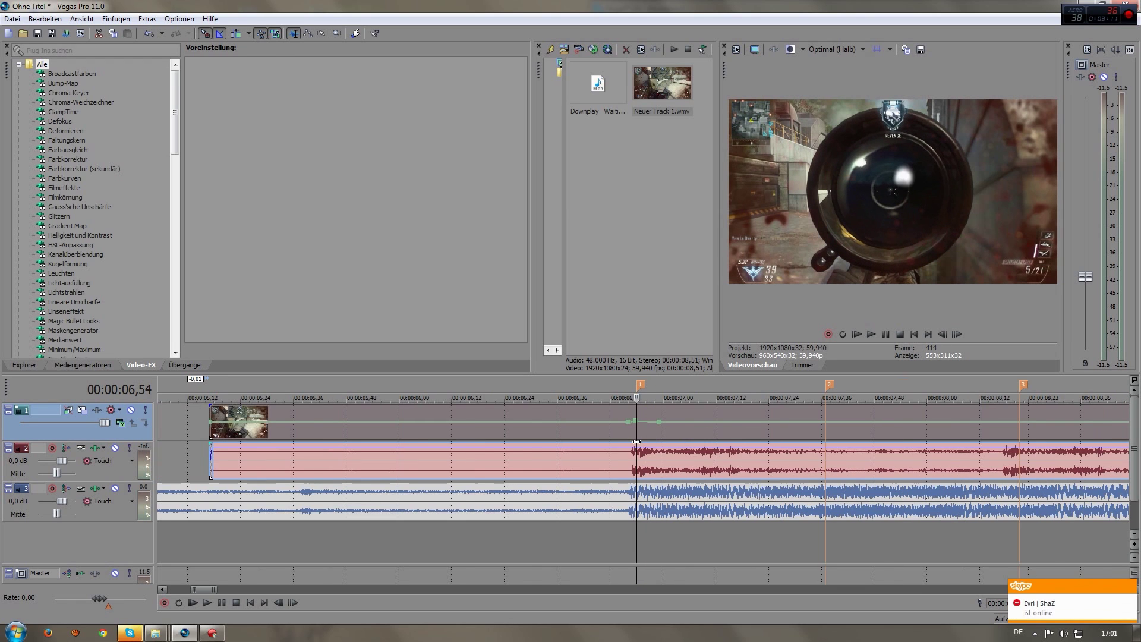
pyautogui.click(630, 434)
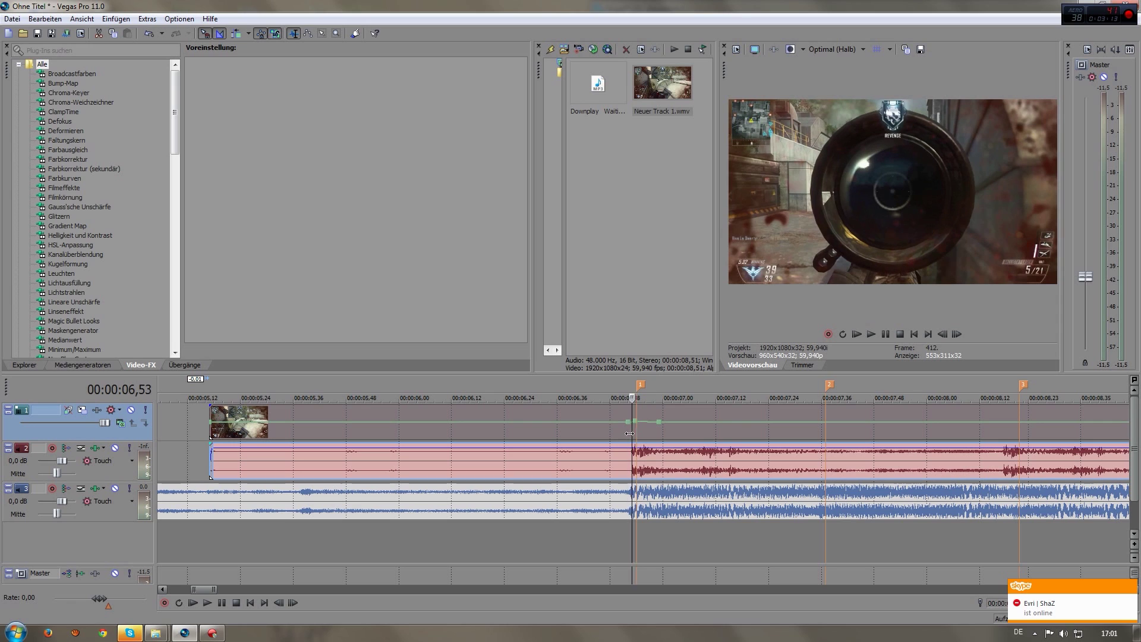
pyautogui.click(634, 434)
pyautogui.moveTo(638, 434); pyautogui.dragTo(694, 437)
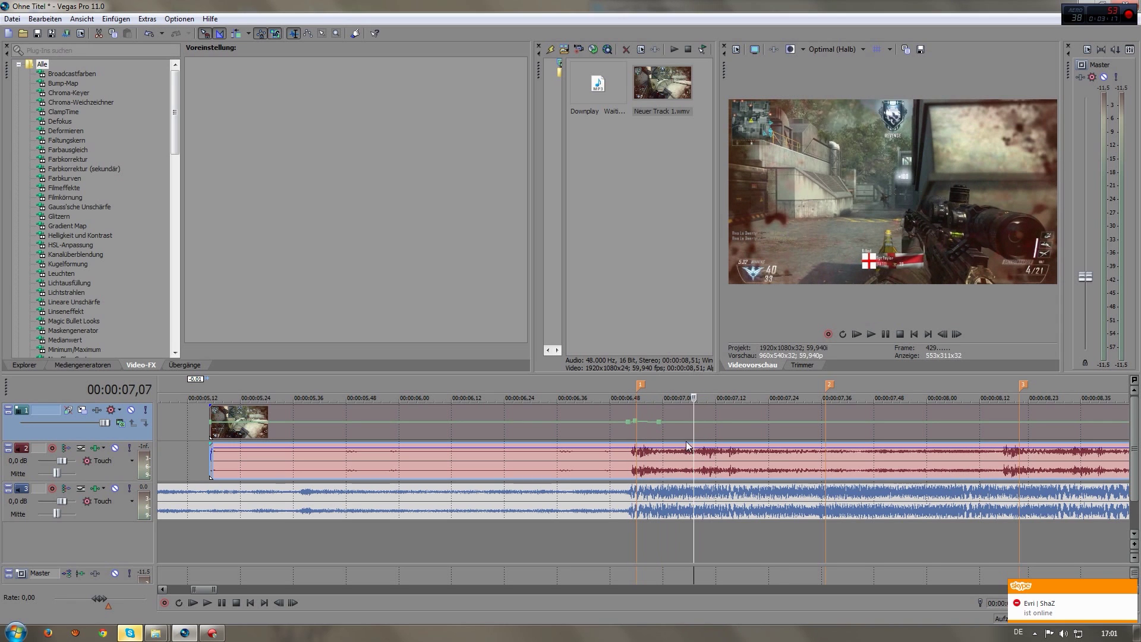
pyautogui.scroll(-2, 701, 428)
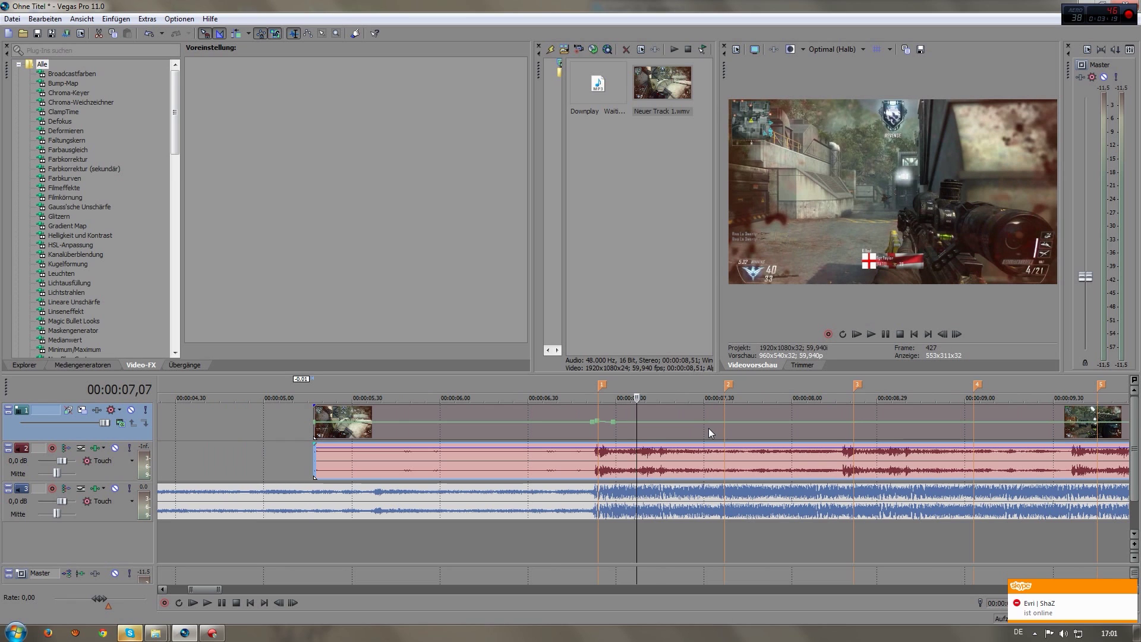
# - Add a velocity envelope point just before the second marker and lower the velocity slightly there
pyautogui.click(709, 428)
pyautogui.scroll(-2, 709, 428)
pyautogui.scroll(2, 708, 428)
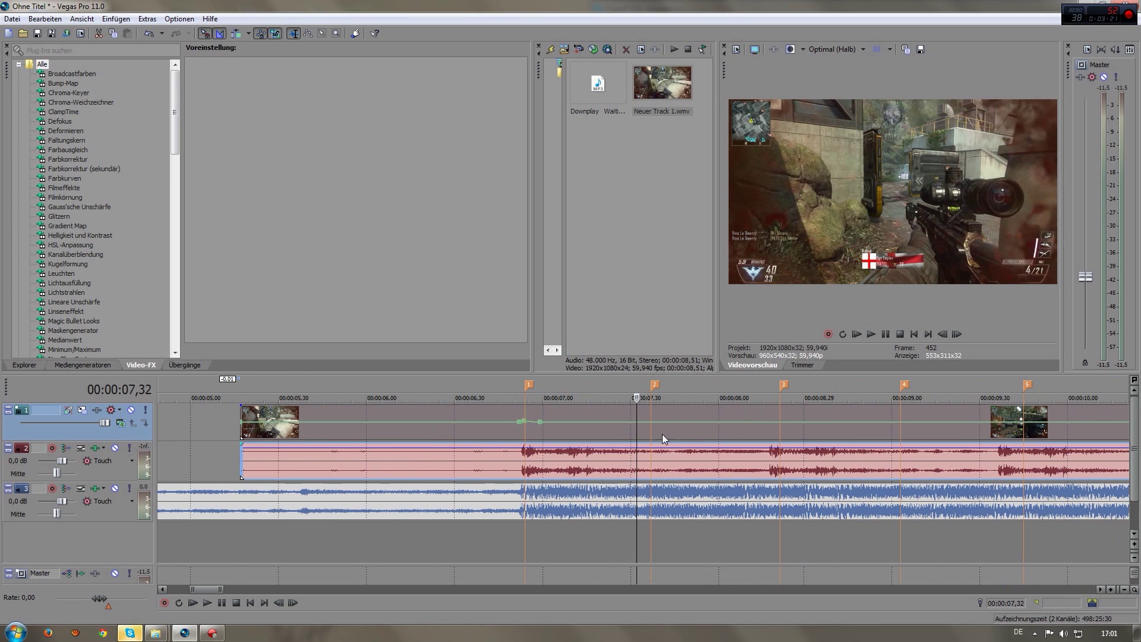
pyautogui.click(651, 434)
pyautogui.scroll(-1, 650, 434)
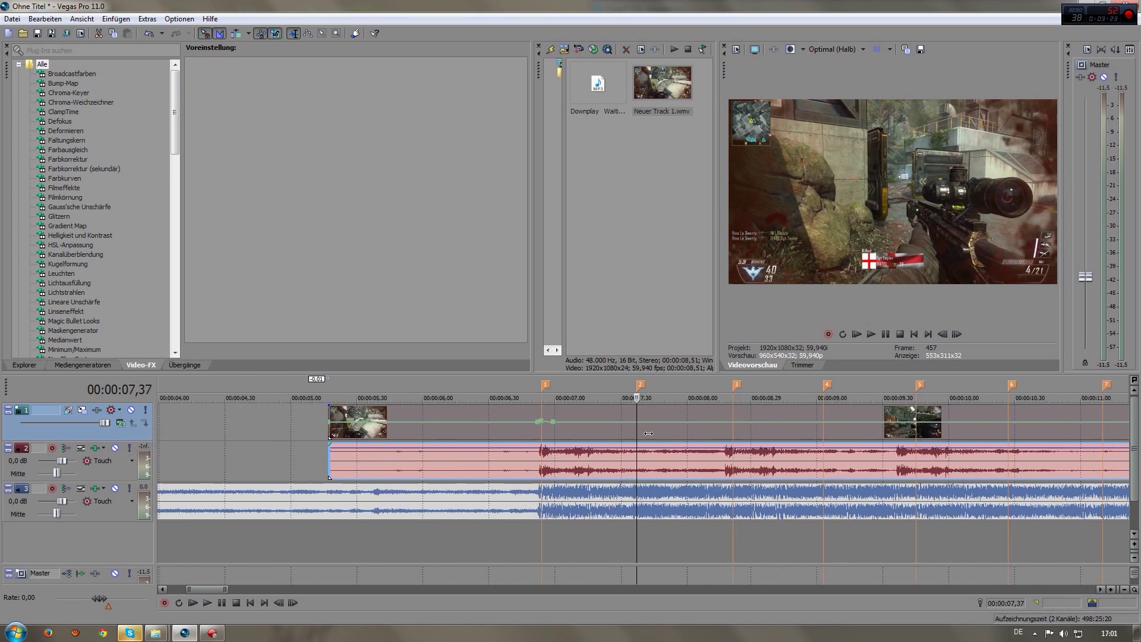
pyautogui.scroll(1, 647, 434)
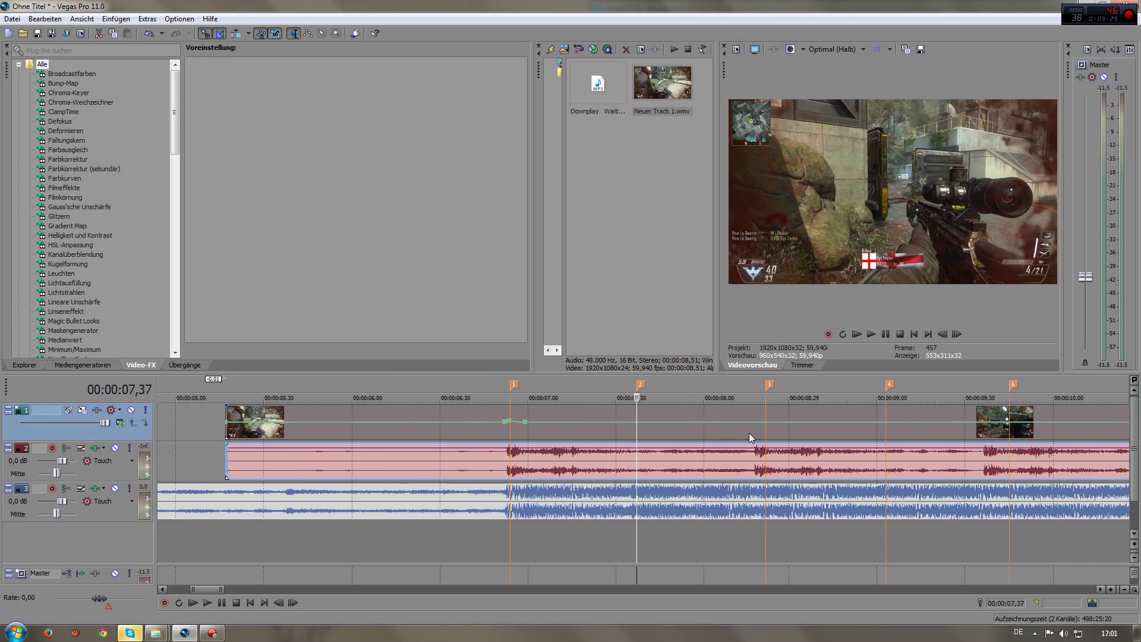
pyautogui.click(630, 426)
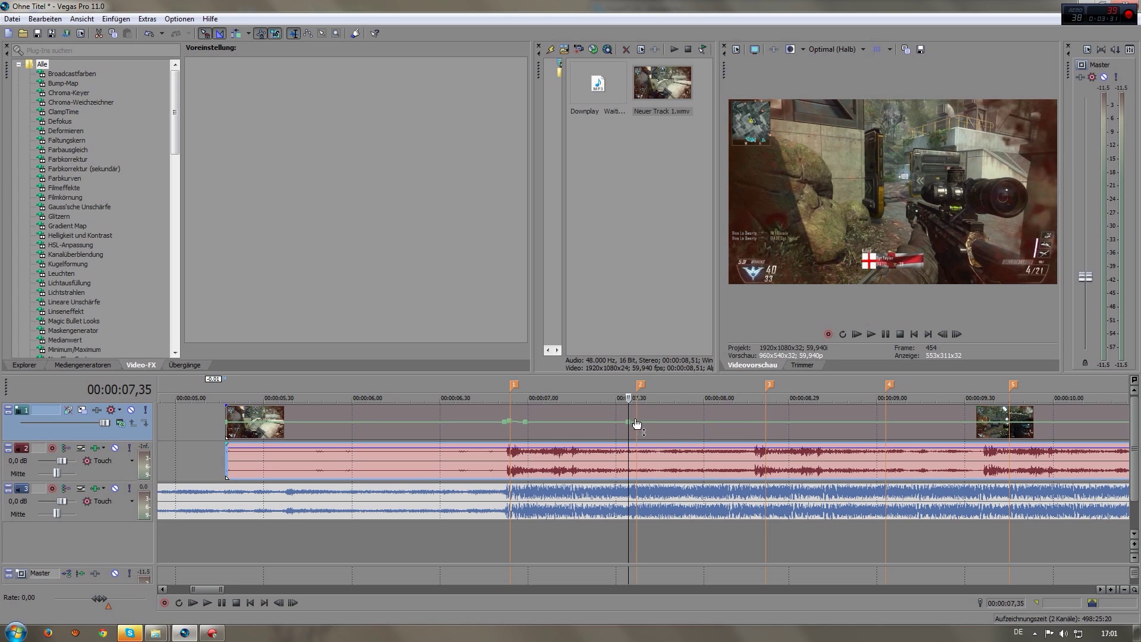
pyautogui.scroll(2, 637, 428)
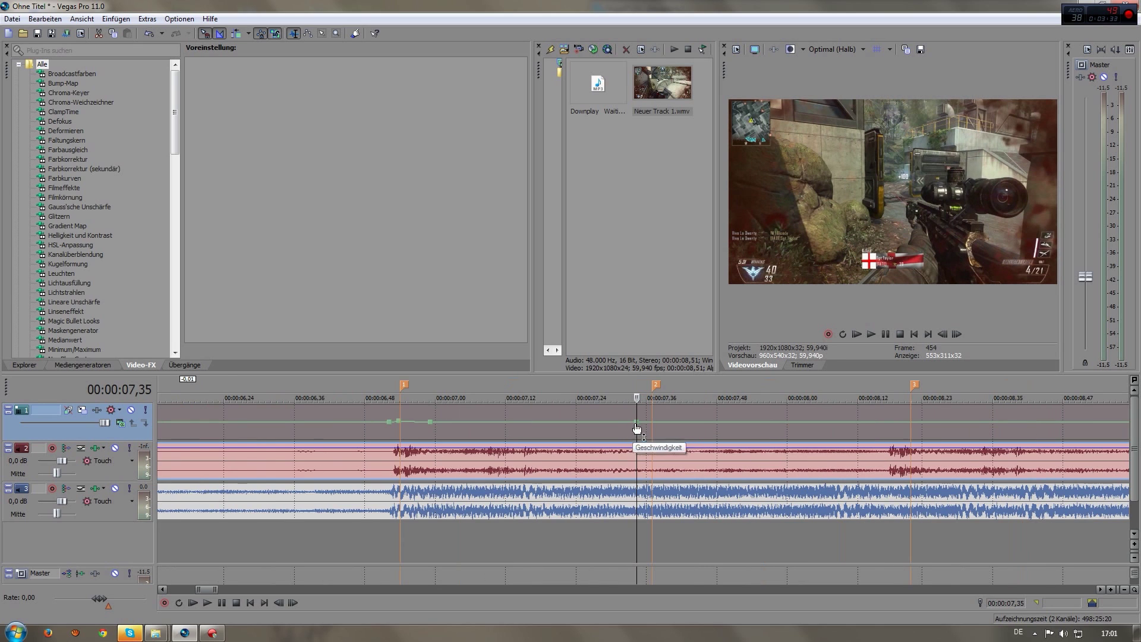
pyautogui.moveTo(639, 427); pyautogui.dragTo(635, 429)
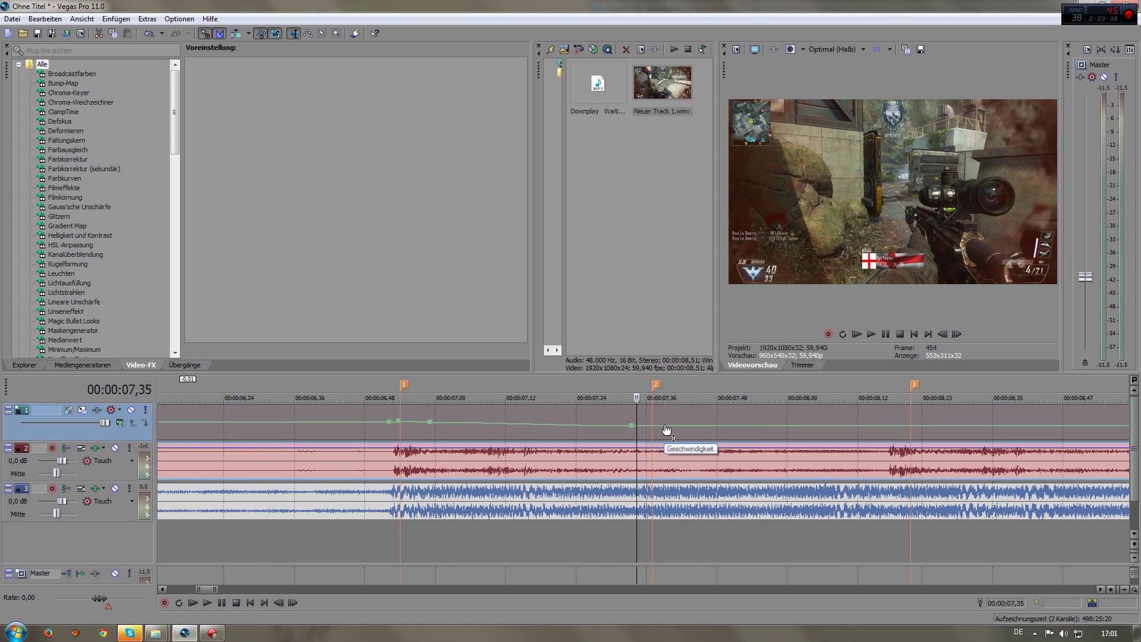
# - Add a velocity envelope point at the second marker, 00:00:07,37, and raise its velocity to 141 %
pyautogui.doubleClick(664, 426)
pyautogui.moveTo(664, 427); pyautogui.dragTo(652, 424)
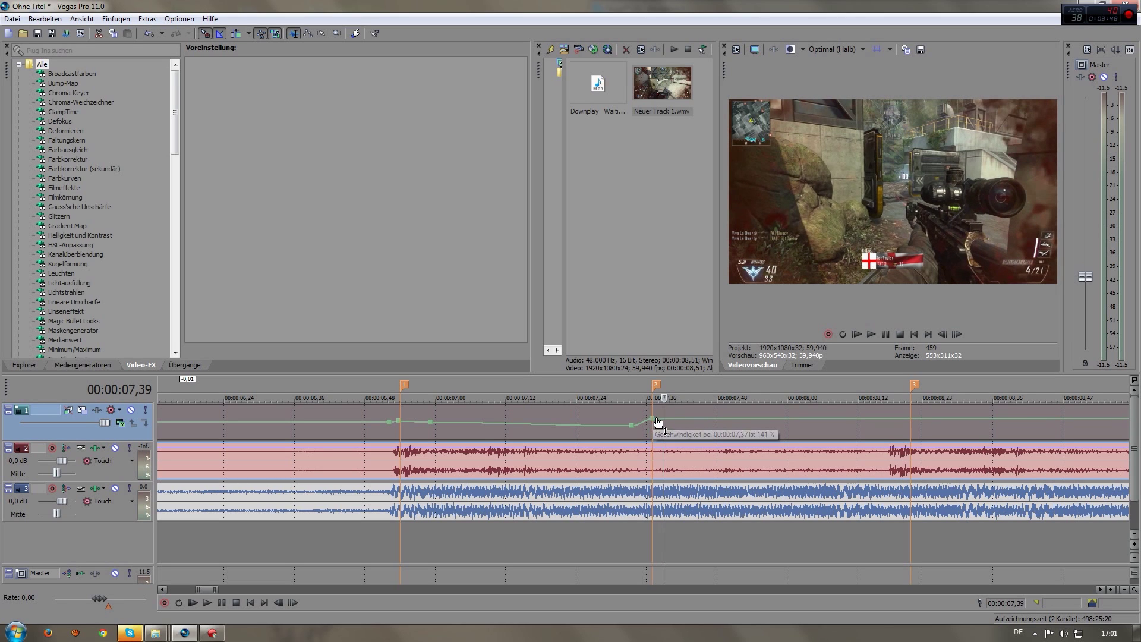
pyautogui.scroll(-2, 651, 422)
pyautogui.scroll(1, 651, 422)
pyautogui.scroll(-1, 651, 422)
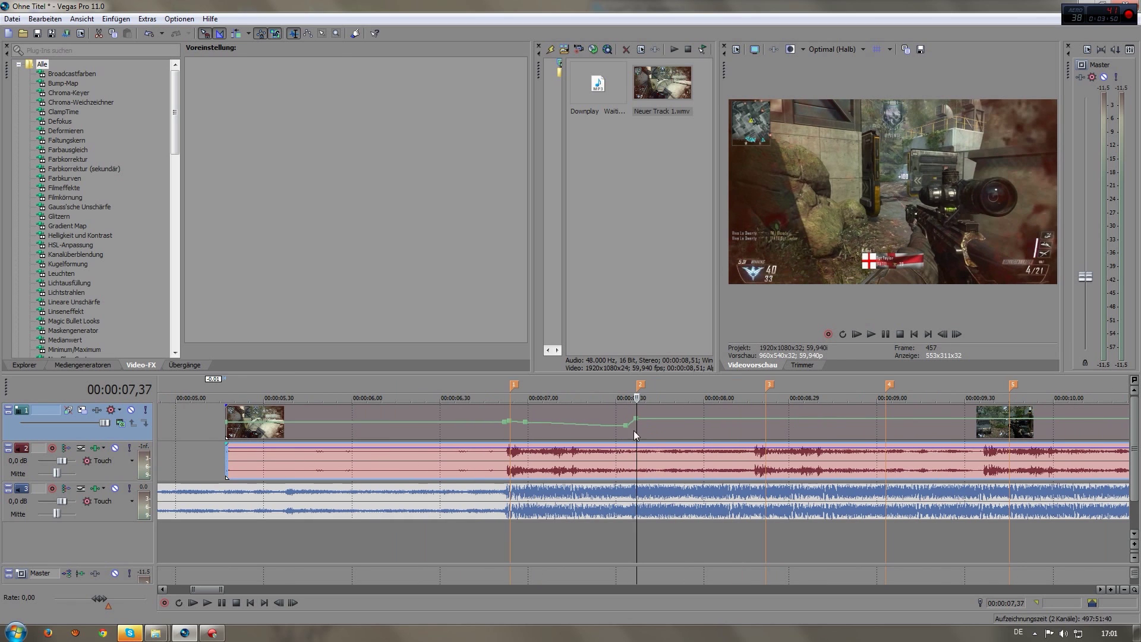
# - Scrub through the clip to the second gunshot and split the gameplay audio event just before it, at 00:00:08,17
pyautogui.click(537, 442)
pyautogui.moveTo(536, 431); pyautogui.dragTo(757, 440)
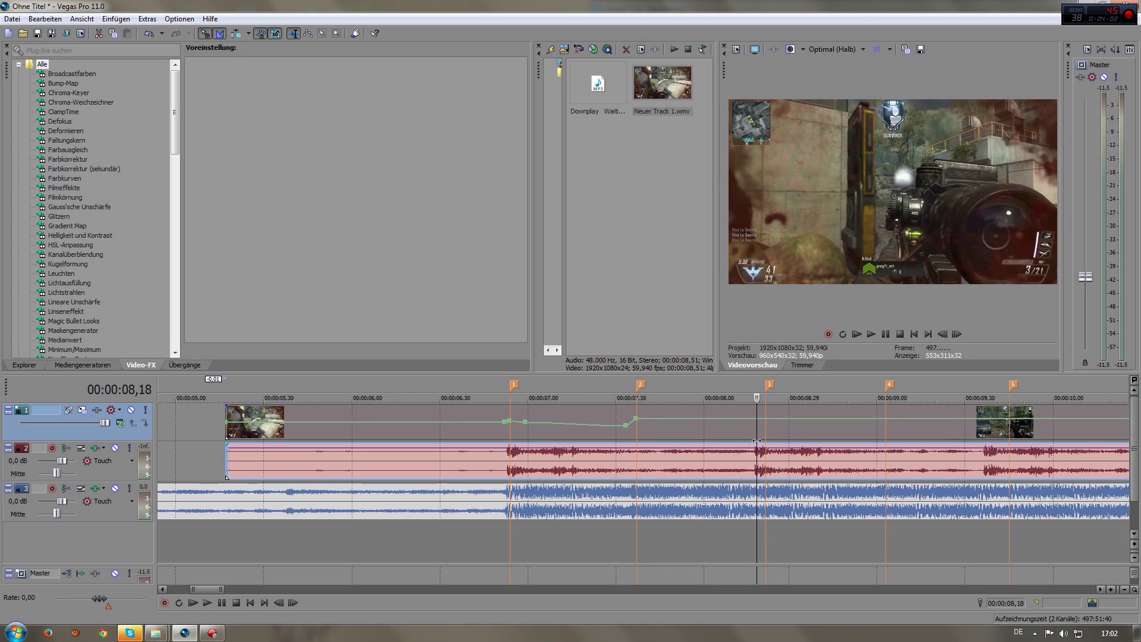
pyautogui.click(750, 466)
pyautogui.scroll(4, 750, 466)
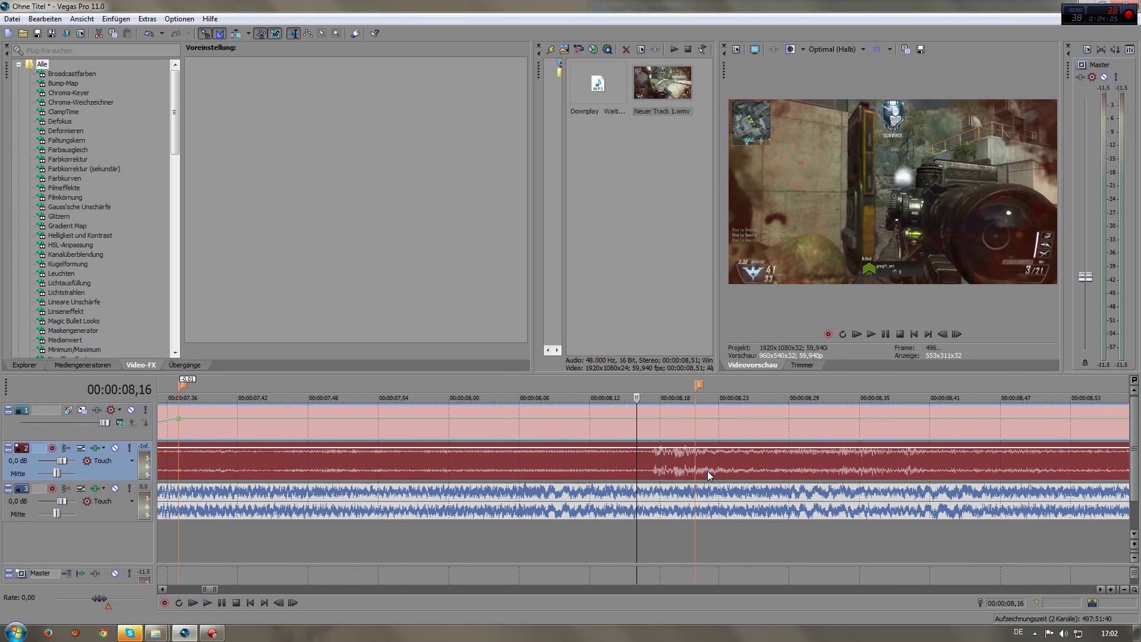
pyautogui.click(648, 458)
pyautogui.press('s')
pyautogui.scroll(-3, 648, 459)
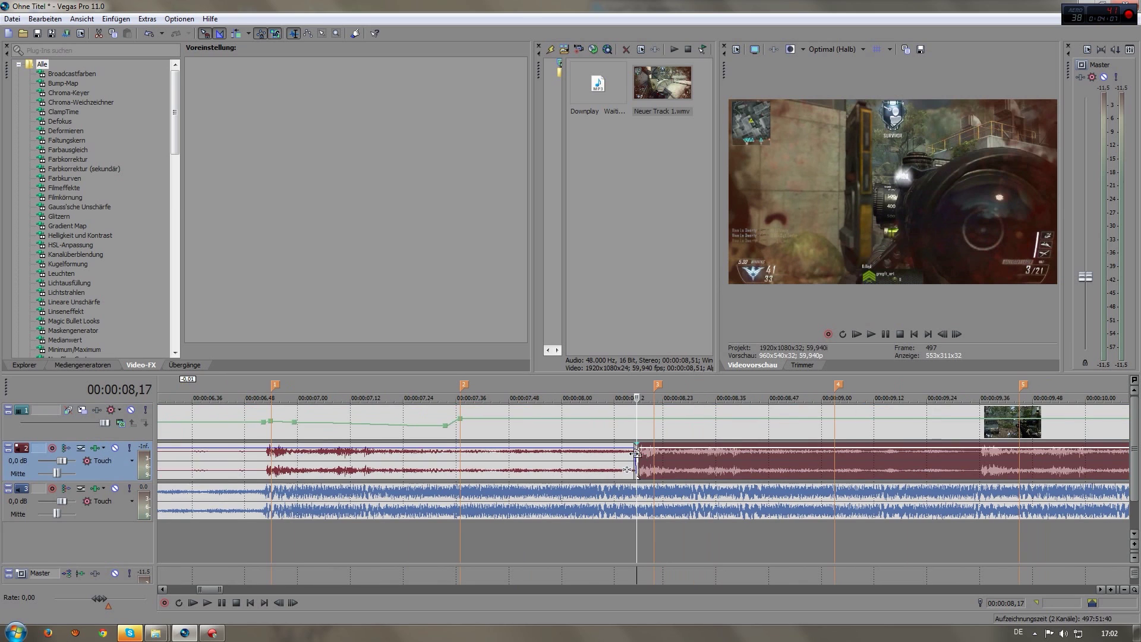
# - Fade out the first gameplay audio part and trim its start to just before the first gunshot
pyautogui.moveTo(630, 459); pyautogui.dragTo(337, 453)
pyautogui.scroll(-2, 430, 468)
pyautogui.moveTo(245, 455); pyautogui.dragTo(433, 466)
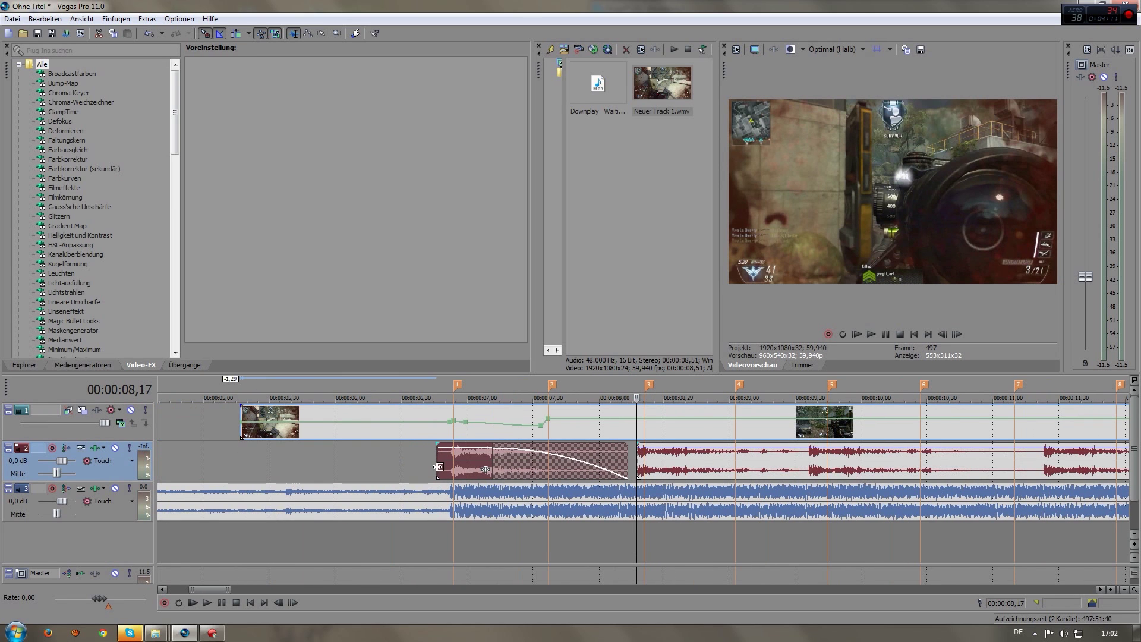
# - Move the second gameplay audio part three frames later so its gunshot lands on the third marker at 00:00:08,21
pyautogui.click(650, 466)
pyautogui.scroll(6, 575, 467)
pyautogui.moveTo(565, 467); pyautogui.dragTo(615, 465)
pyautogui.click(600, 458)
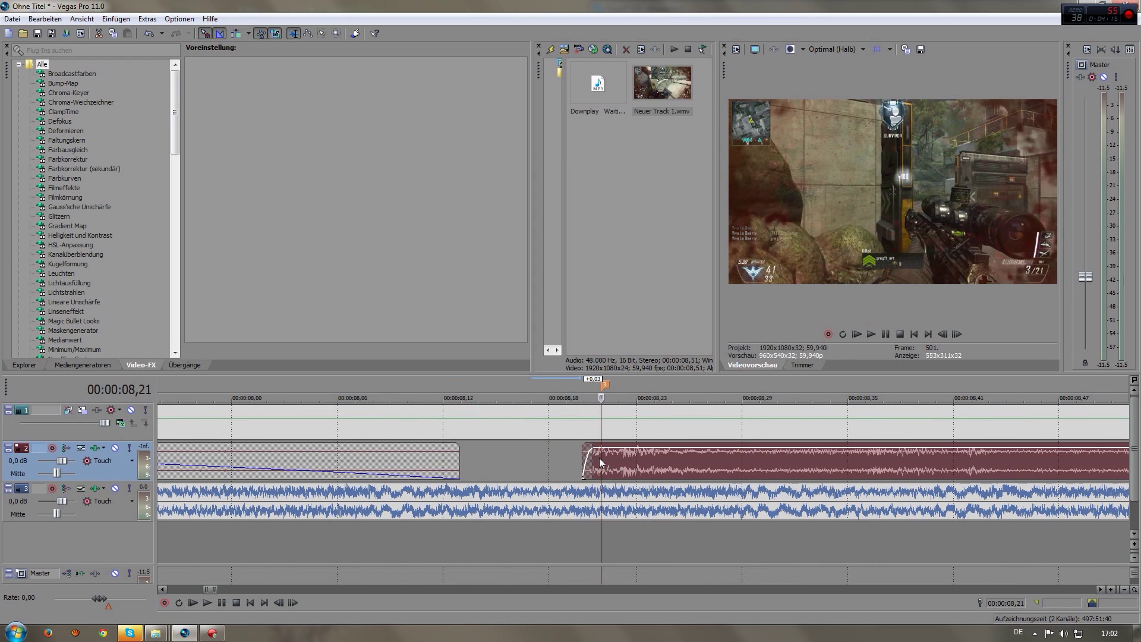
# - Add a velocity envelope point just before the third marker, at 00:00:08,19, and reset it to normal velocity
pyautogui.scroll(-5, 599, 463)
pyautogui.scroll(4, 600, 463)
pyautogui.scroll(-3, 599, 462)
pyautogui.scroll(1, 600, 462)
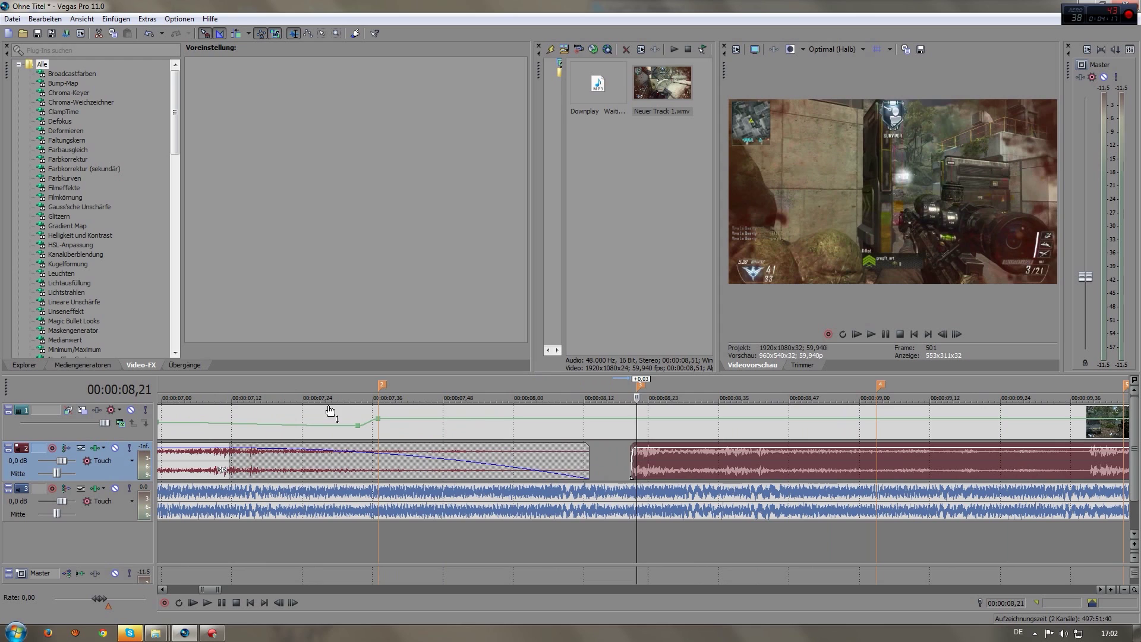
pyautogui.doubleClick(621, 419)
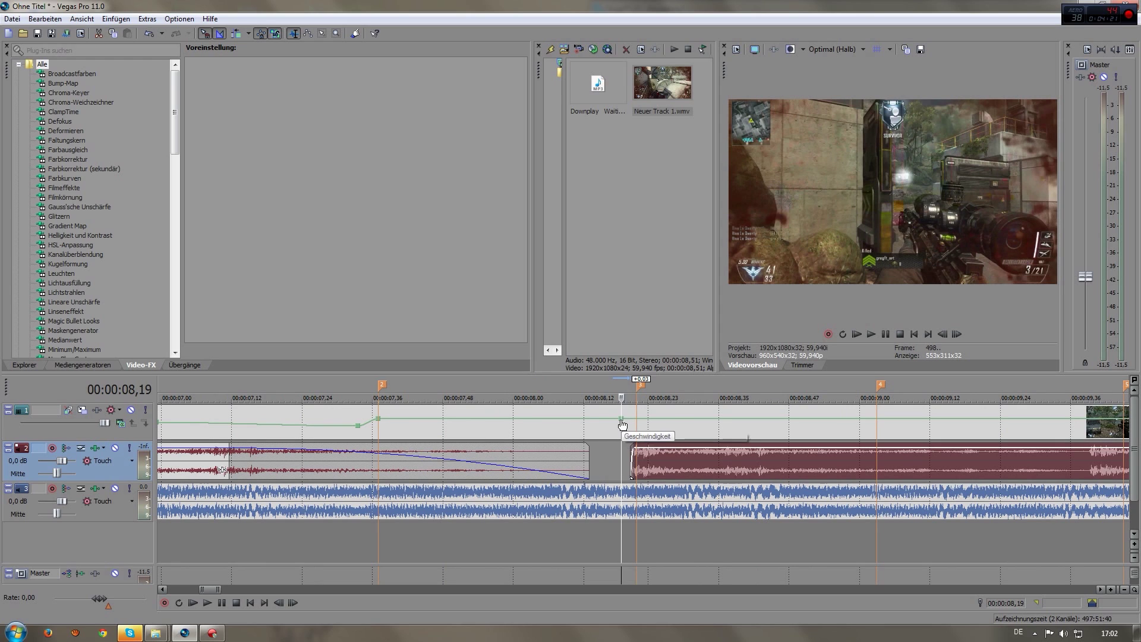
pyautogui.rightClick(621, 417)
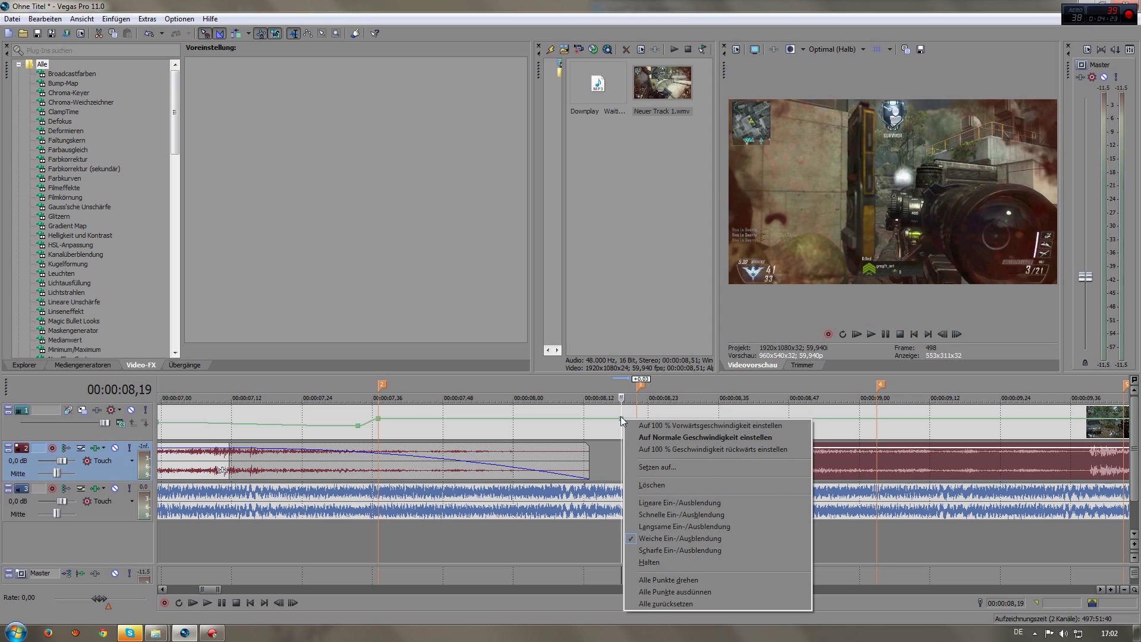
pyautogui.click(658, 436)
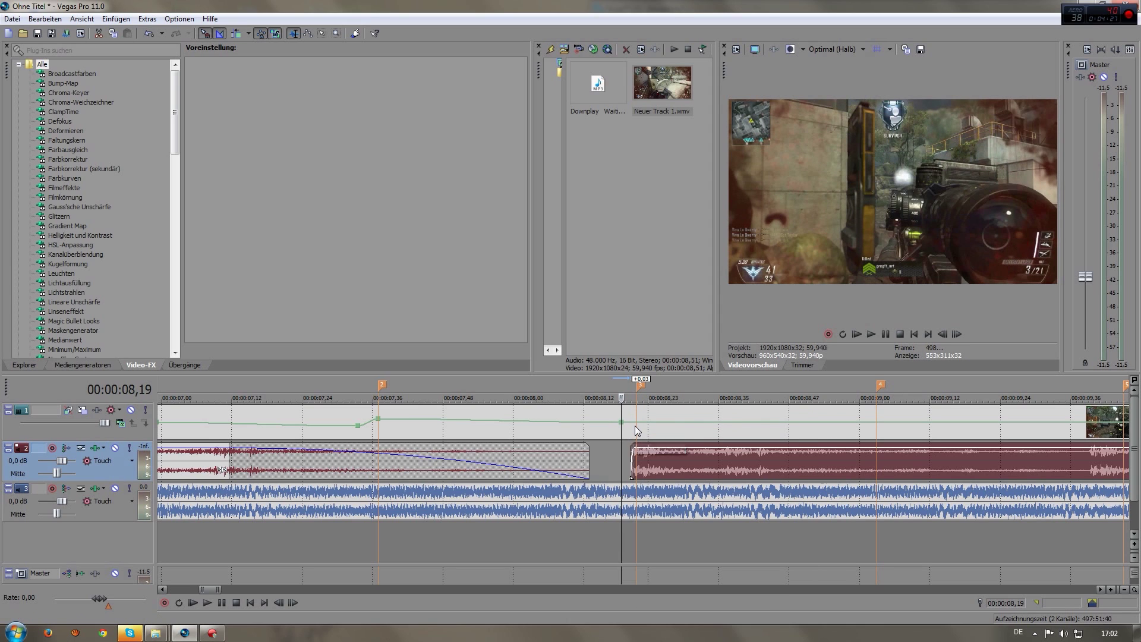
# - Add a velocity envelope point between the second and third markers, at 00:00:07,57, and preview the frame at 00:00:08,21
pyautogui.click(636, 425)
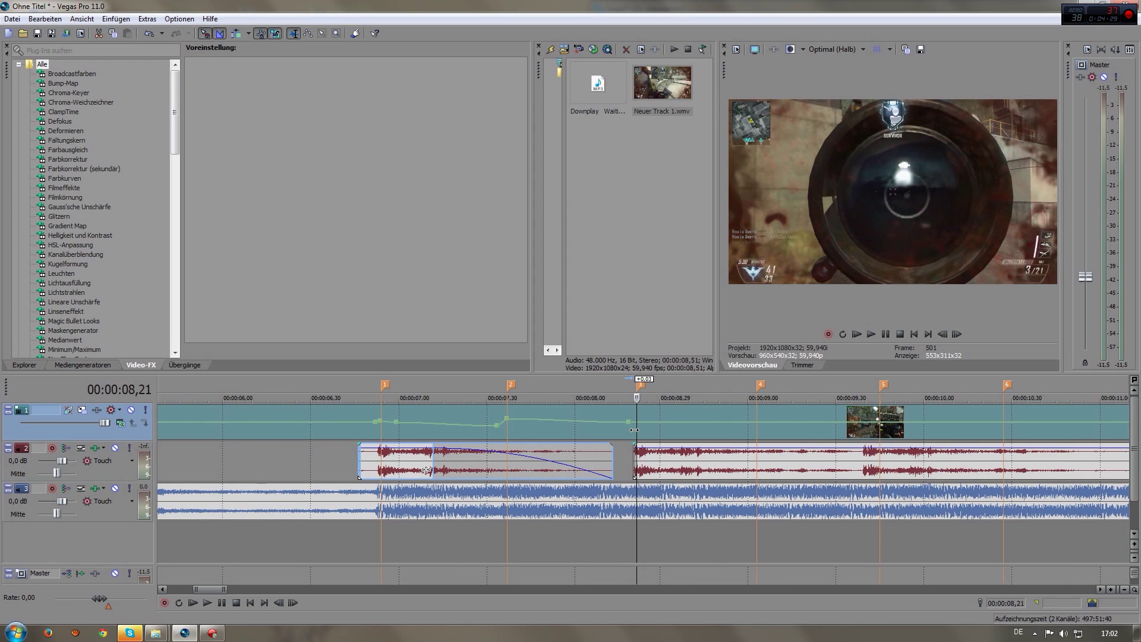
pyautogui.scroll(-2, 636, 431)
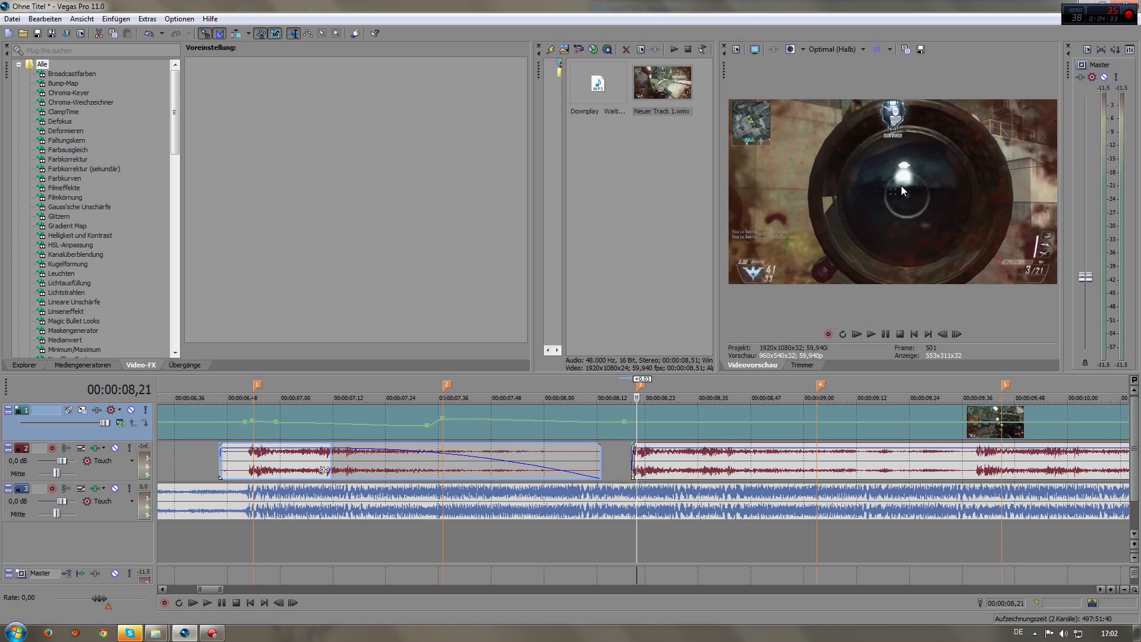
pyautogui.click(528, 424)
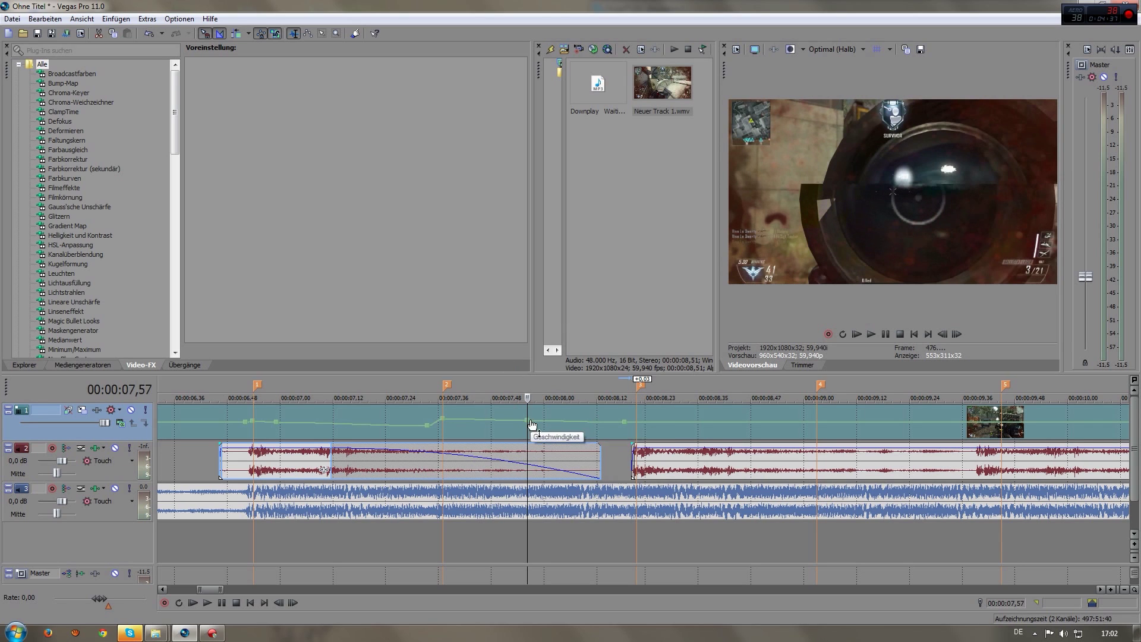
pyautogui.click(638, 432)
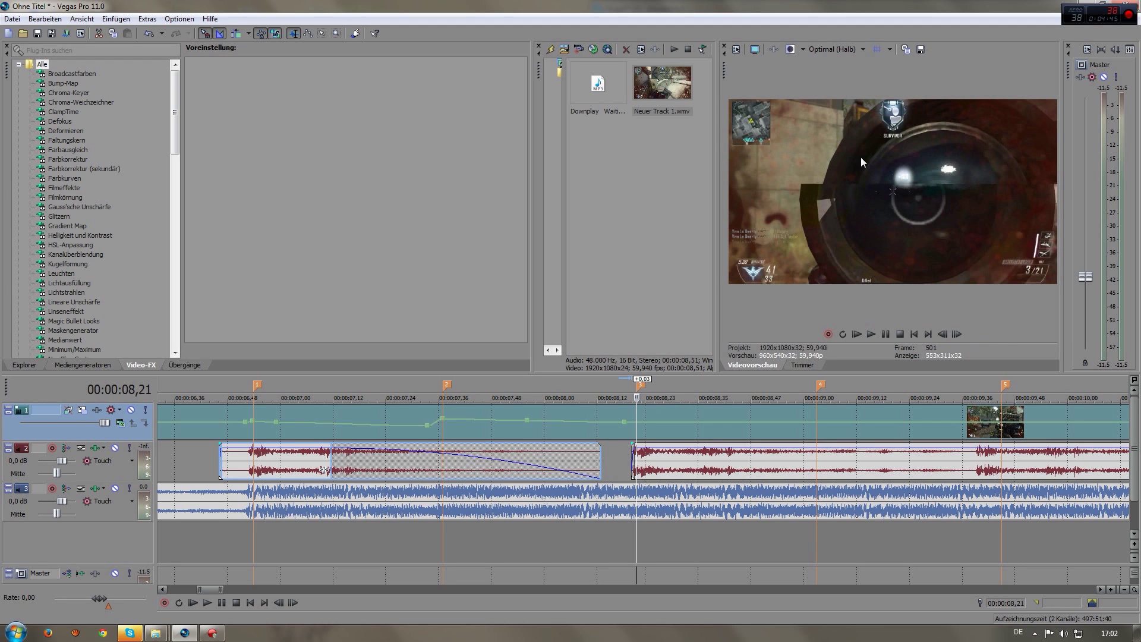
pyautogui.scroll(-2, 668, 456)
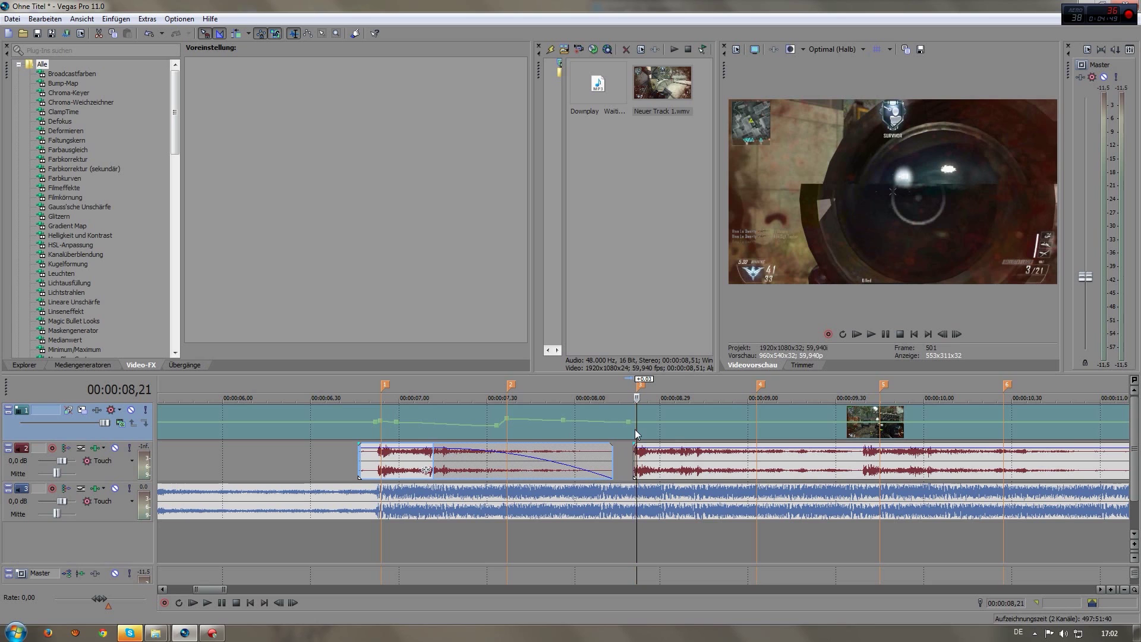
pyautogui.scroll(2, 635, 429)
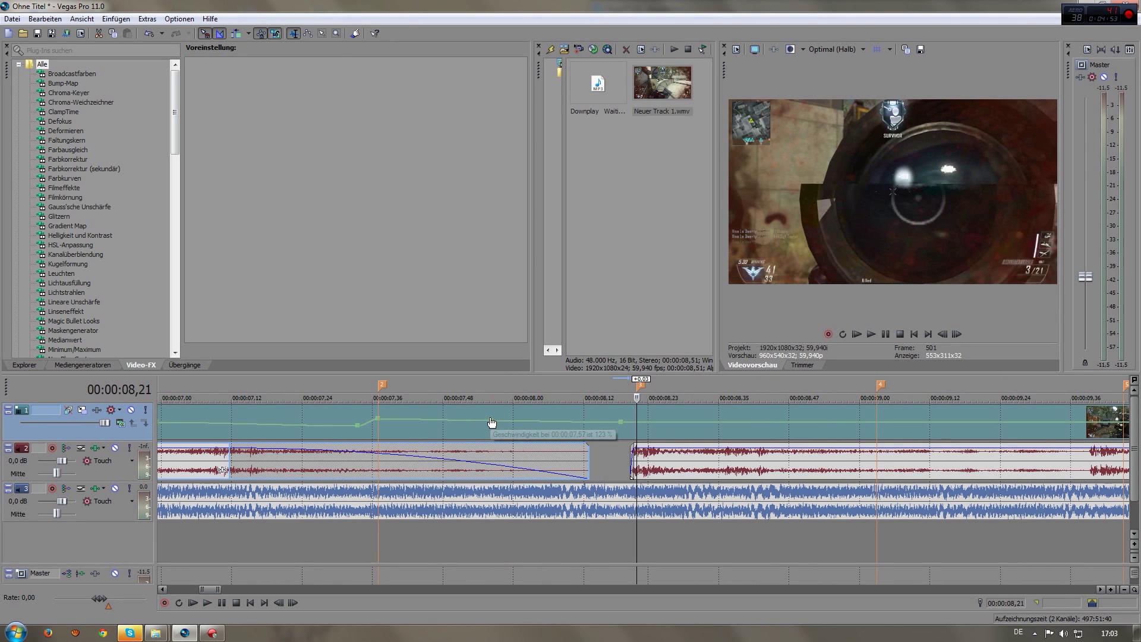
# - Try lower velocities such as 93 % on the point at 00:00:07,57 to bring the shot onto the third marker
pyautogui.moveTo(491, 422); pyautogui.dragTo(492, 424)
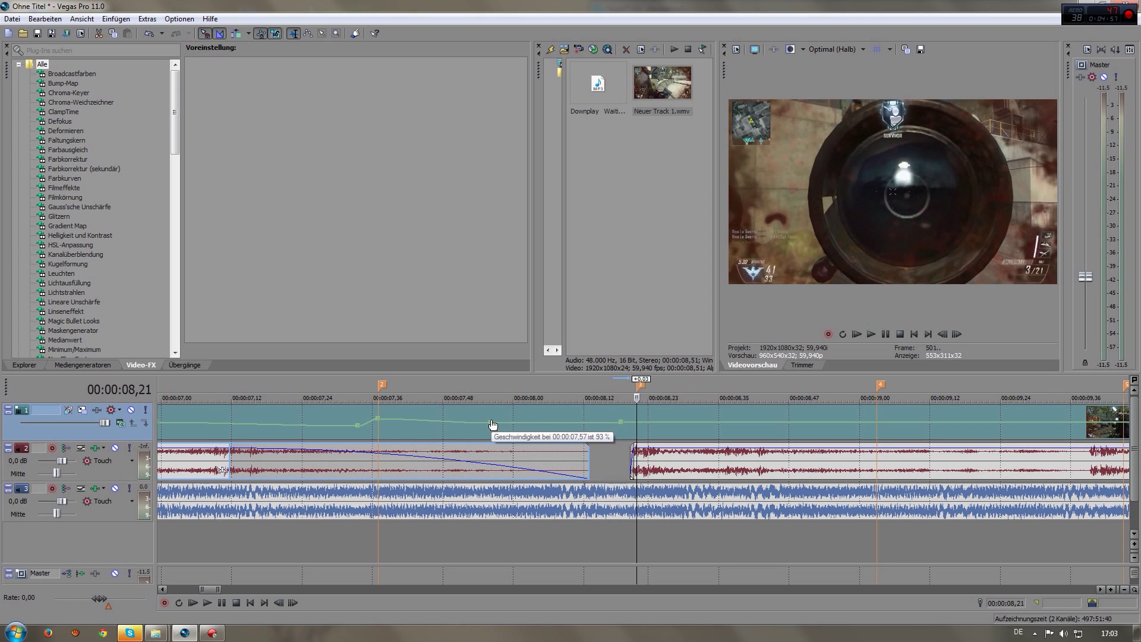
pyautogui.moveTo(493, 424); pyautogui.dragTo(491, 423)
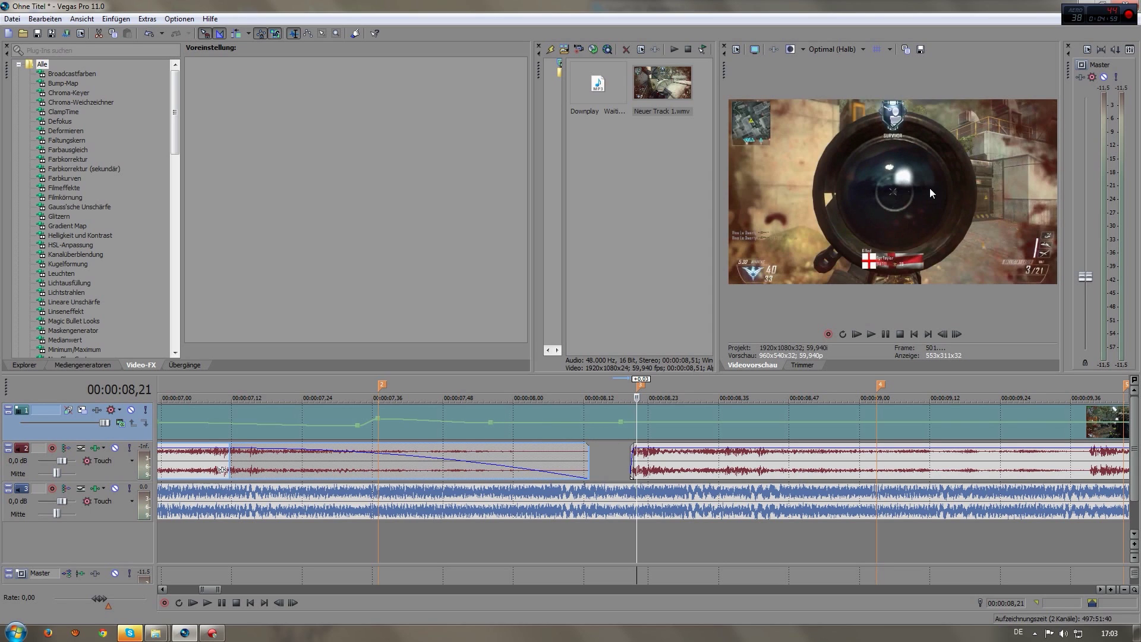
pyautogui.moveTo(490, 427); pyautogui.dragTo(492, 428)
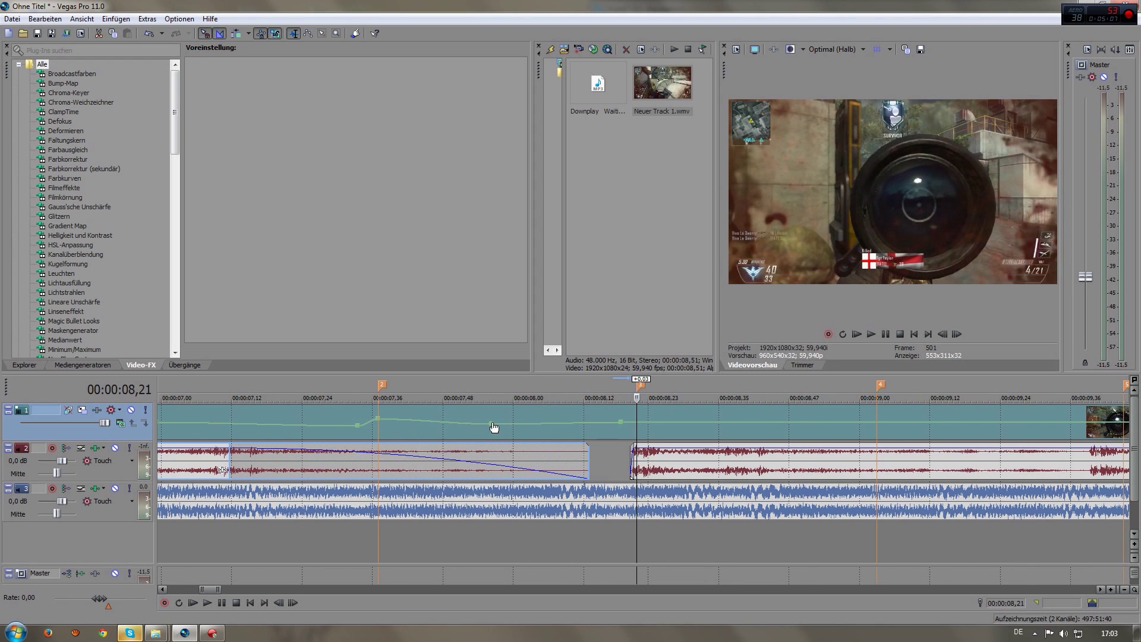
pyautogui.moveTo(494, 427); pyautogui.dragTo(494, 427)
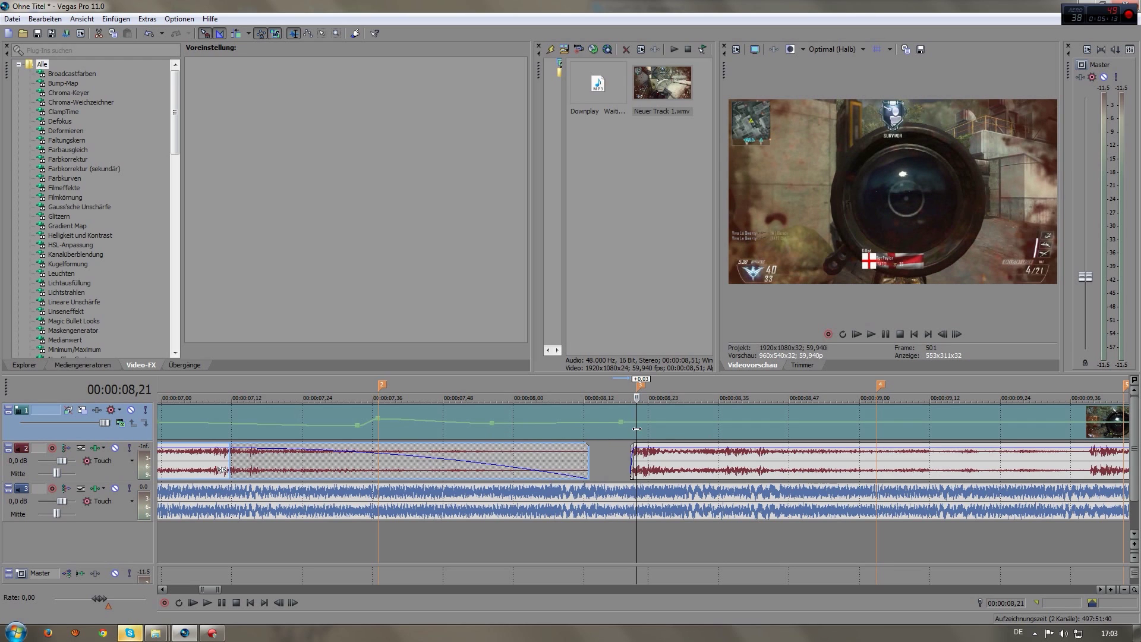
# - Step forward and back frame by frame around the third marker to check where the shot falls
pyautogui.click(957, 335)
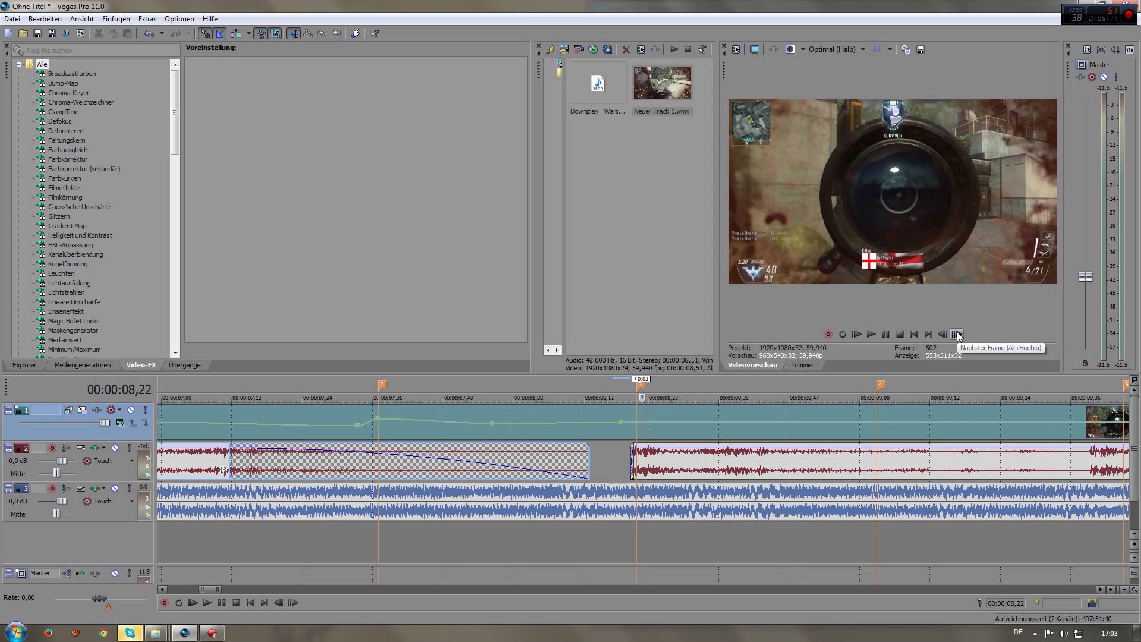
pyautogui.click(957, 335)
pyautogui.click(957, 334)
pyautogui.click(944, 333)
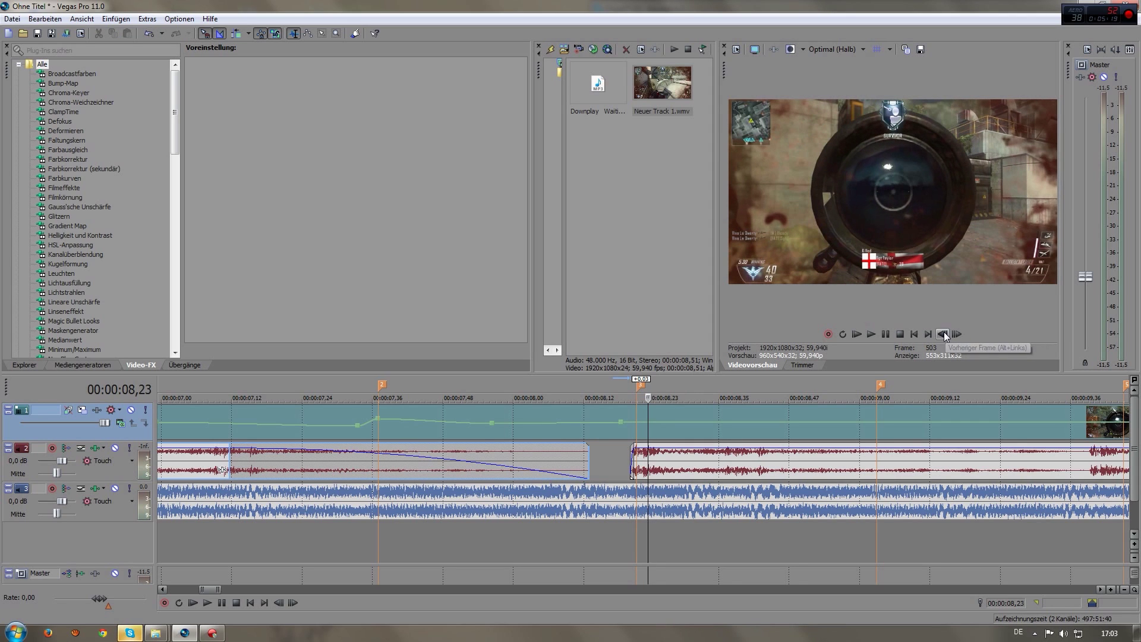
pyautogui.click(943, 333)
pyautogui.click(942, 336)
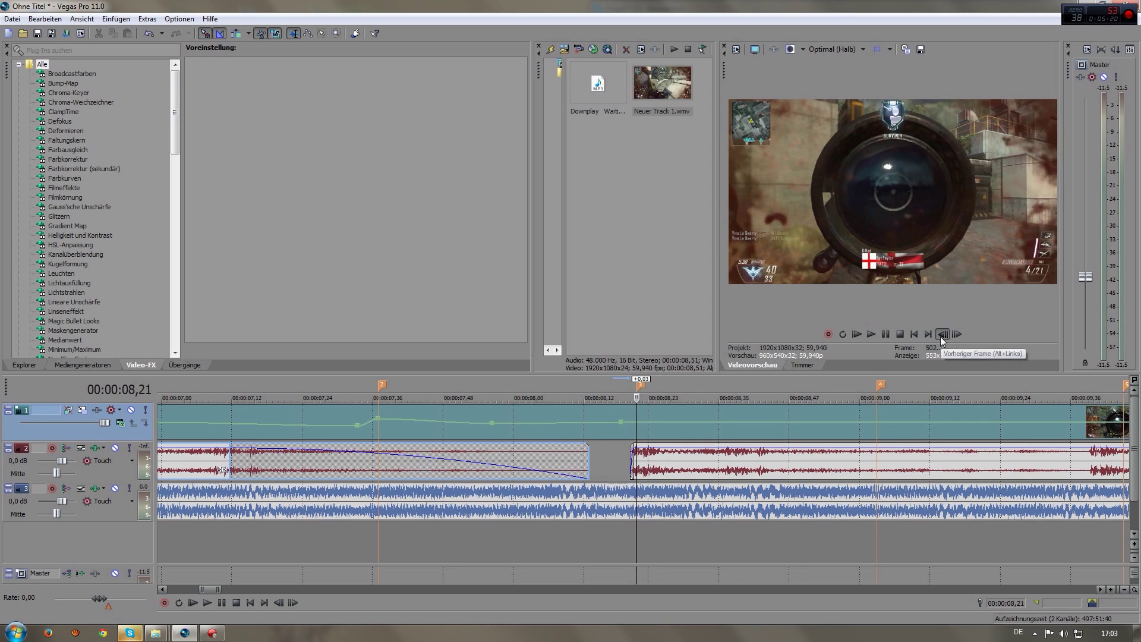
# - Set the velocity point at 00:00:07,57 to 100 % and compare the neighbouring frames at the third marker
pyautogui.doubleClick(493, 422)
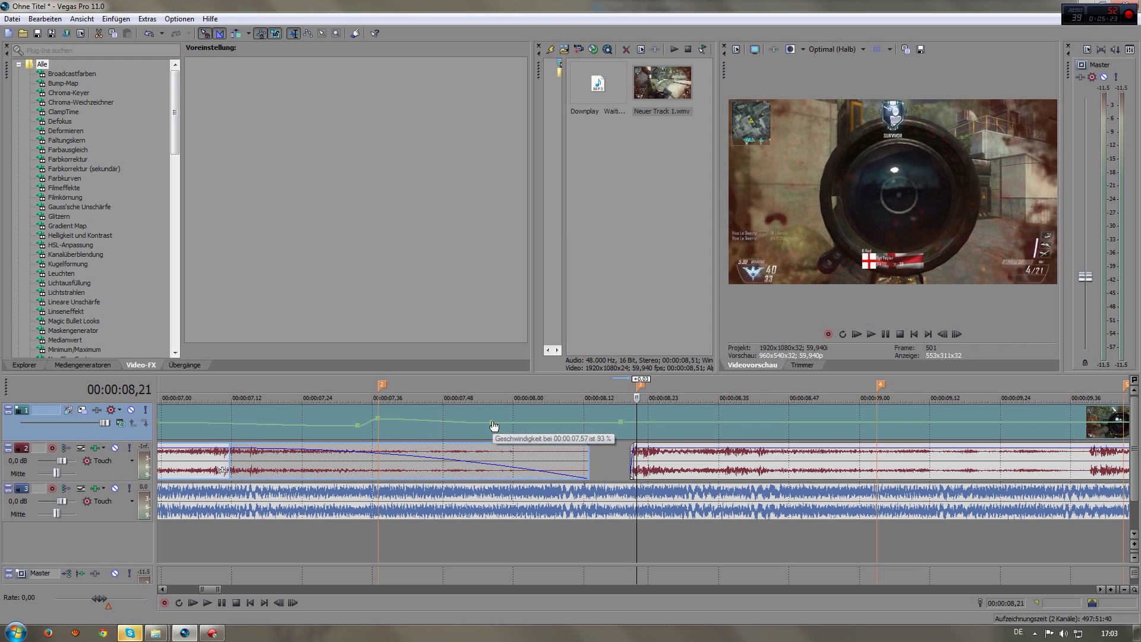
pyautogui.click(958, 334)
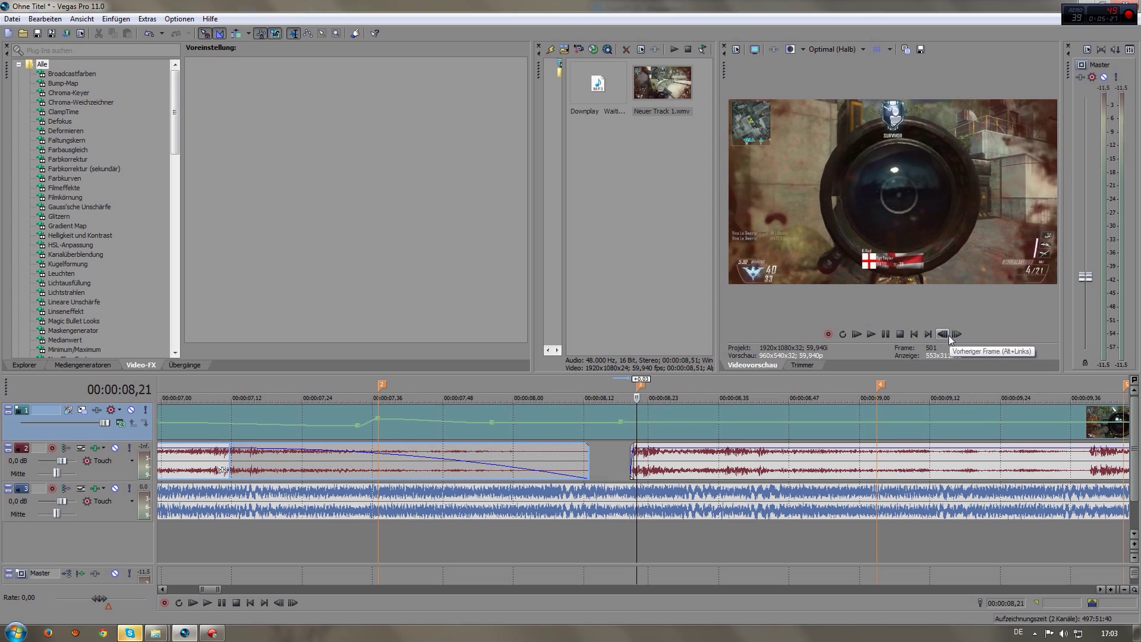
pyautogui.click(957, 335)
pyautogui.click(943, 334)
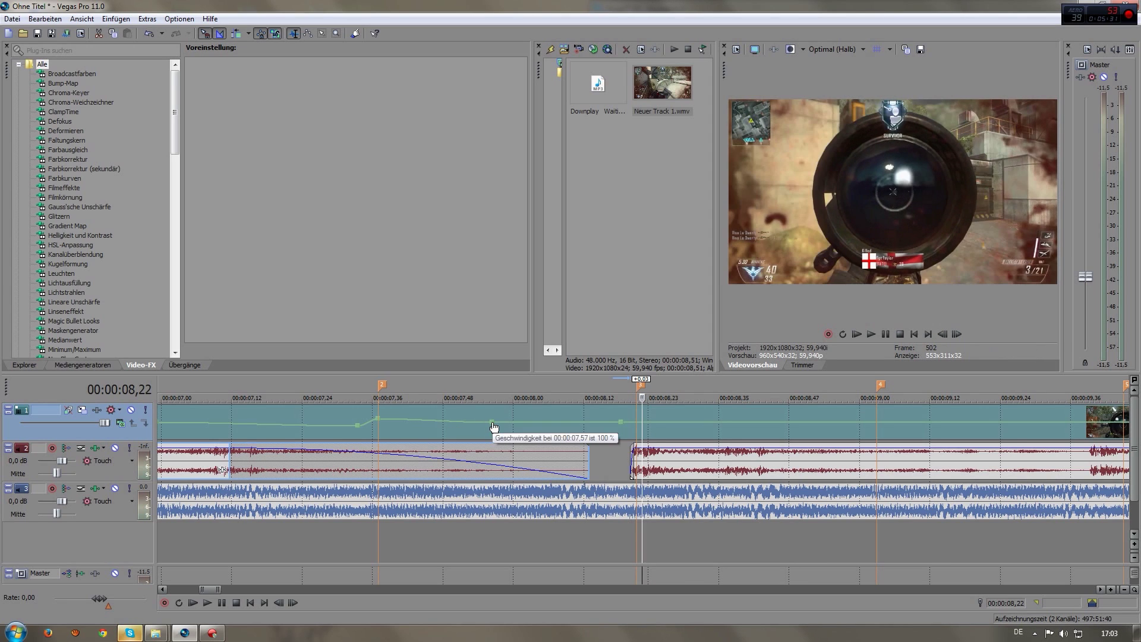
# - Place the cursor just before the first marker, at 00:00:06,51, to review the synced section
pyautogui.scroll(-1, 492, 425)
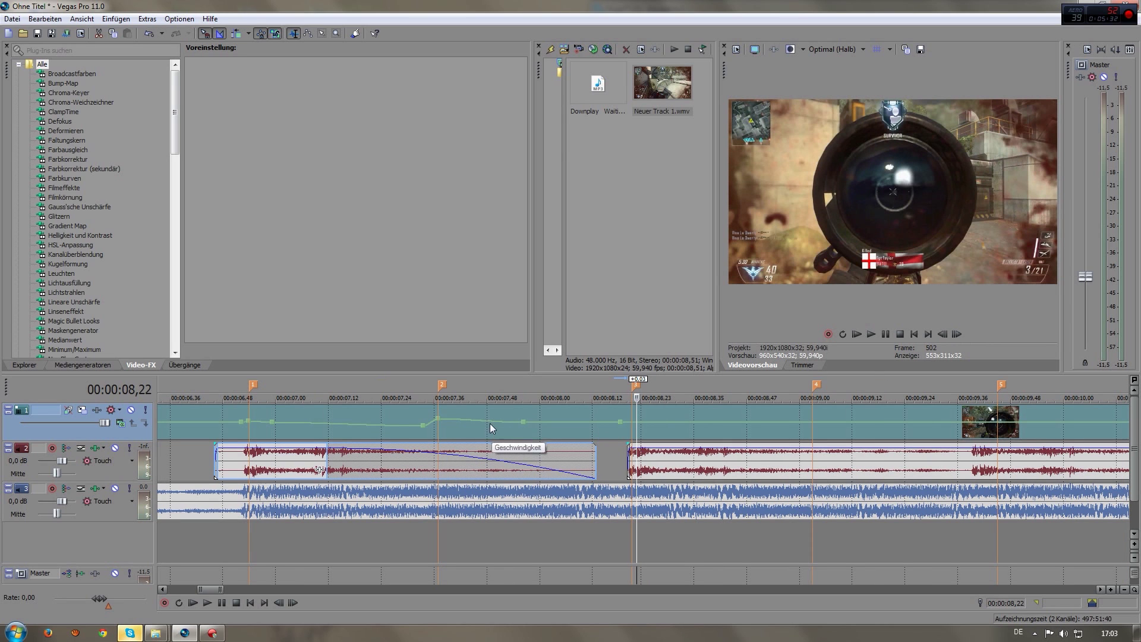
pyautogui.click(635, 433)
pyautogui.scroll(-2, 637, 435)
pyautogui.click(439, 437)
pyautogui.scroll(2, 438, 437)
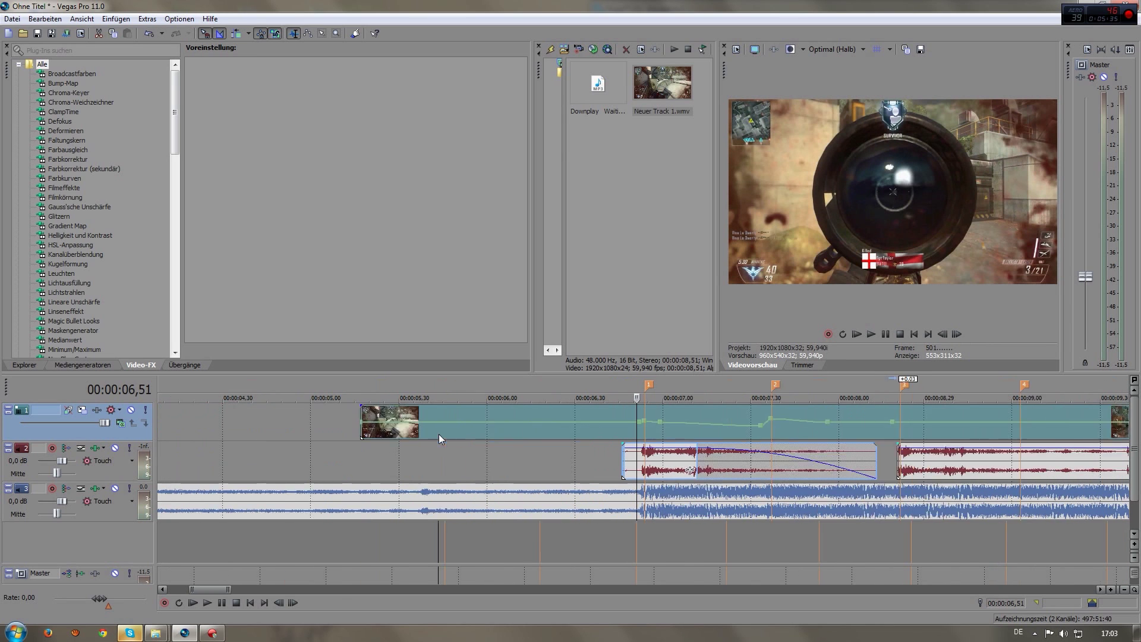
# - Play the synced section from 00:00:06,51 until just past the third marker
pyautogui.scroll(-2, 888, 377)
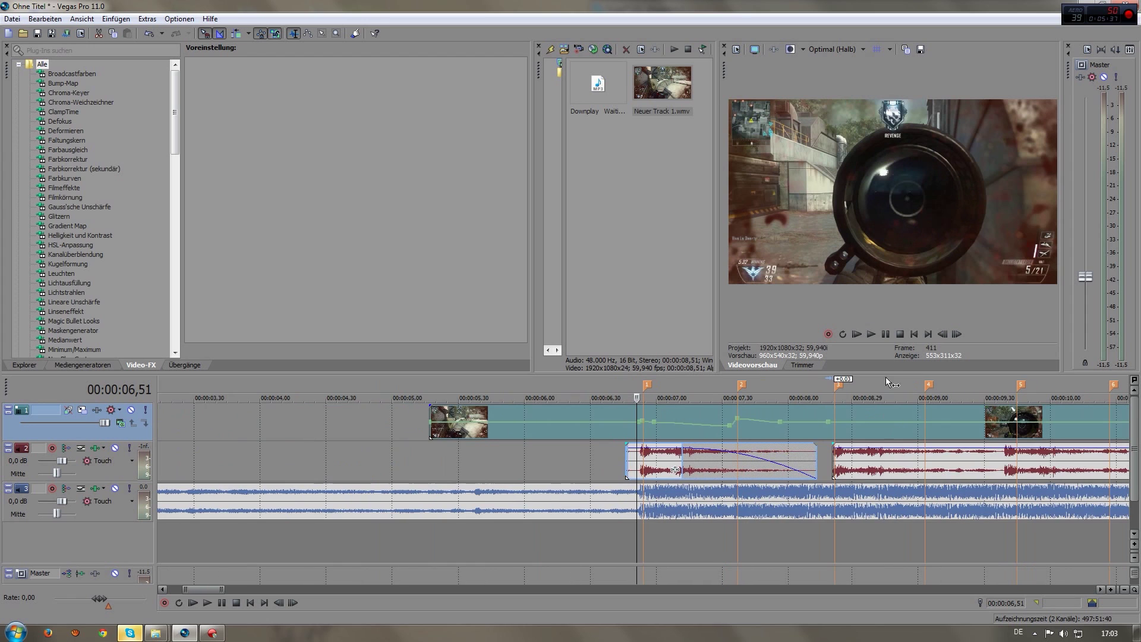
pyautogui.click(886, 335)
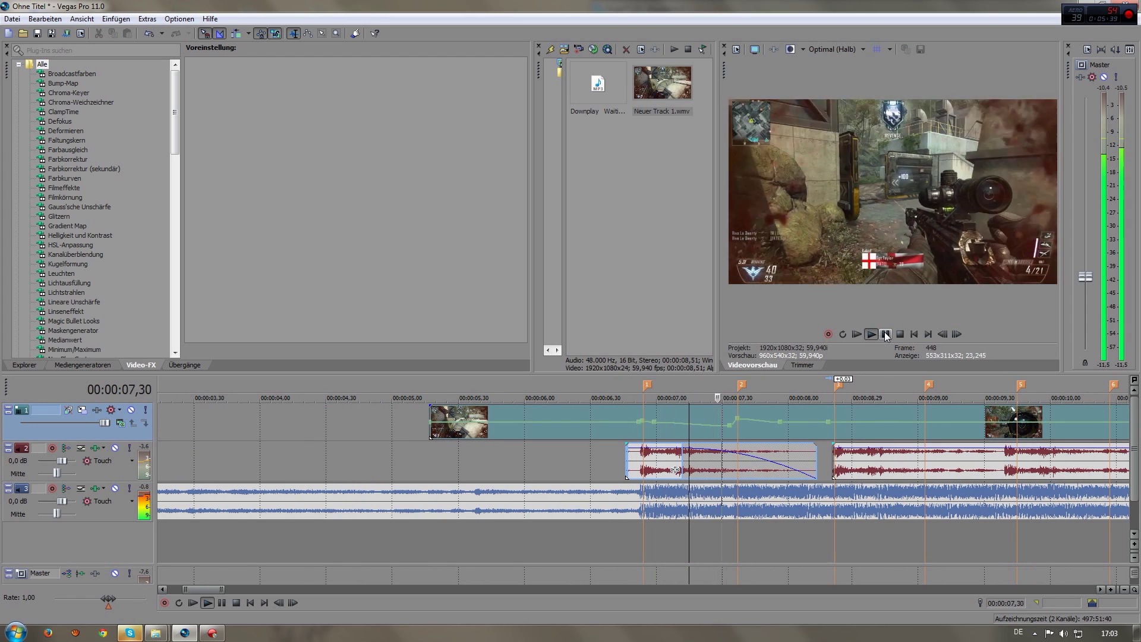
pyautogui.click(885, 334)
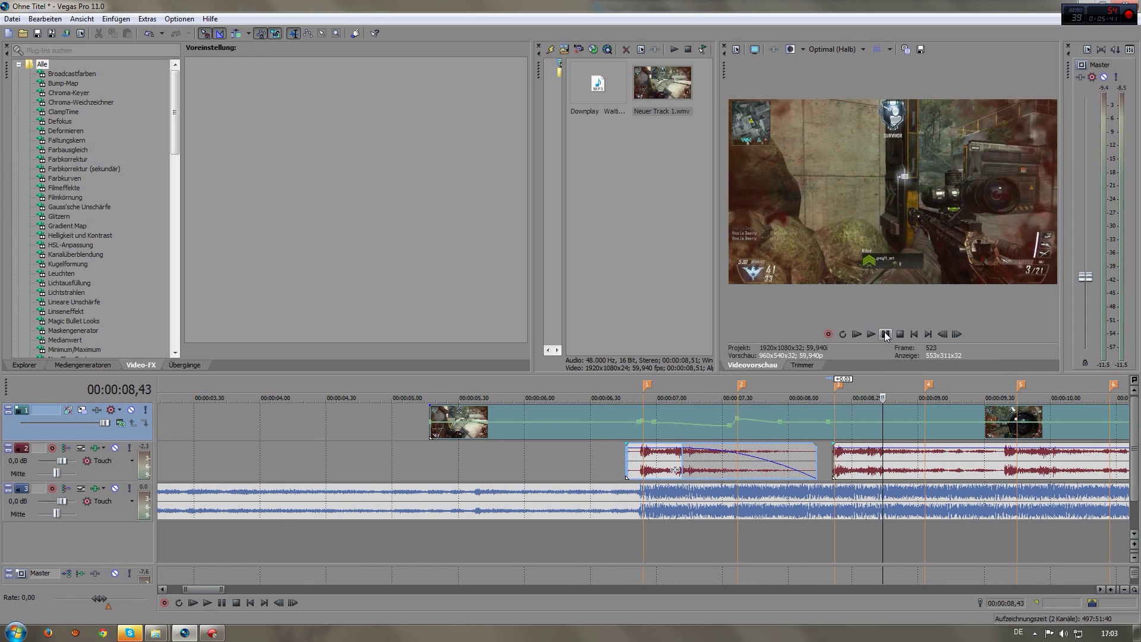
# - Add velocity points on both sides of and at the third marker, setting the one at 00:00:08,21 to 114 %
pyautogui.scroll(-2, 879, 459)
pyautogui.scroll(4, 879, 459)
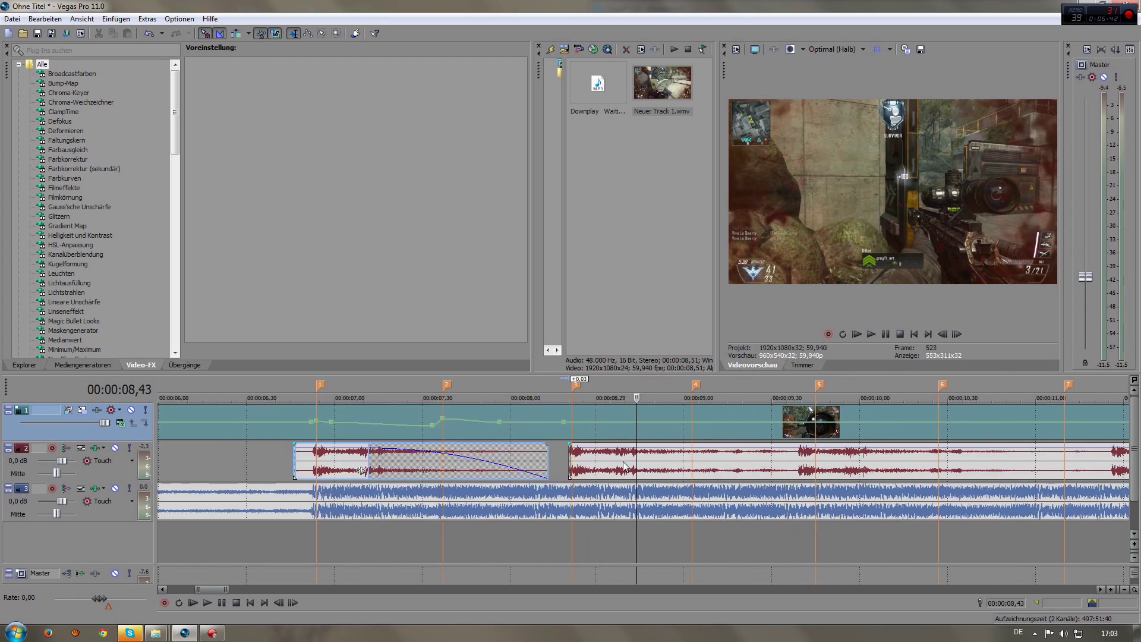
pyautogui.doubleClick(566, 422)
pyautogui.doubleClick(545, 423)
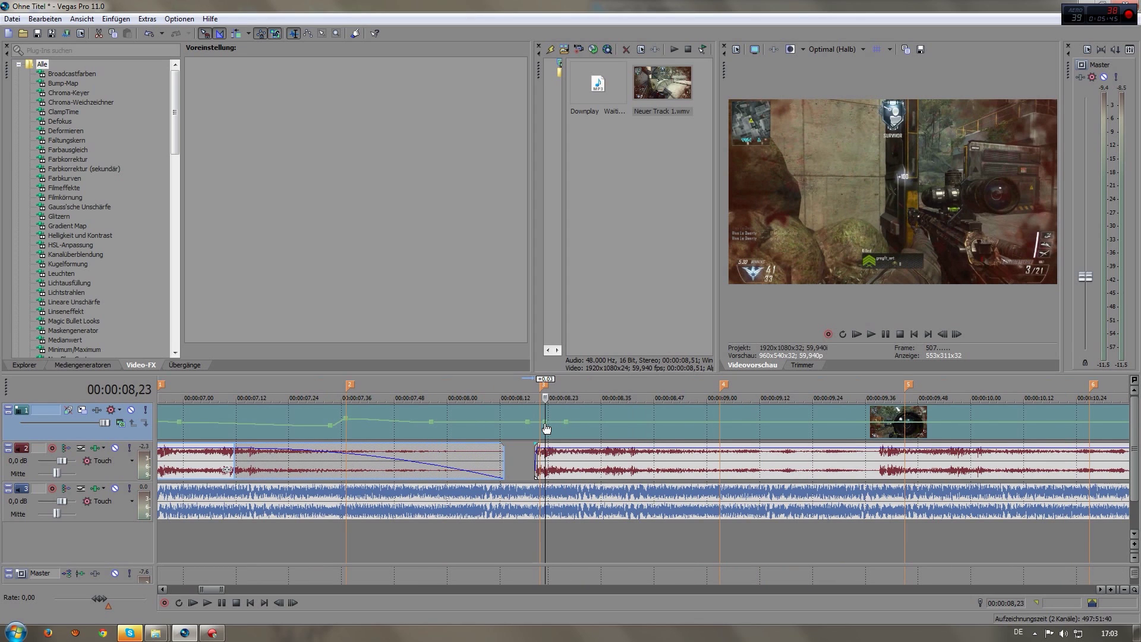
pyautogui.moveTo(546, 428); pyautogui.dragTo(540, 428)
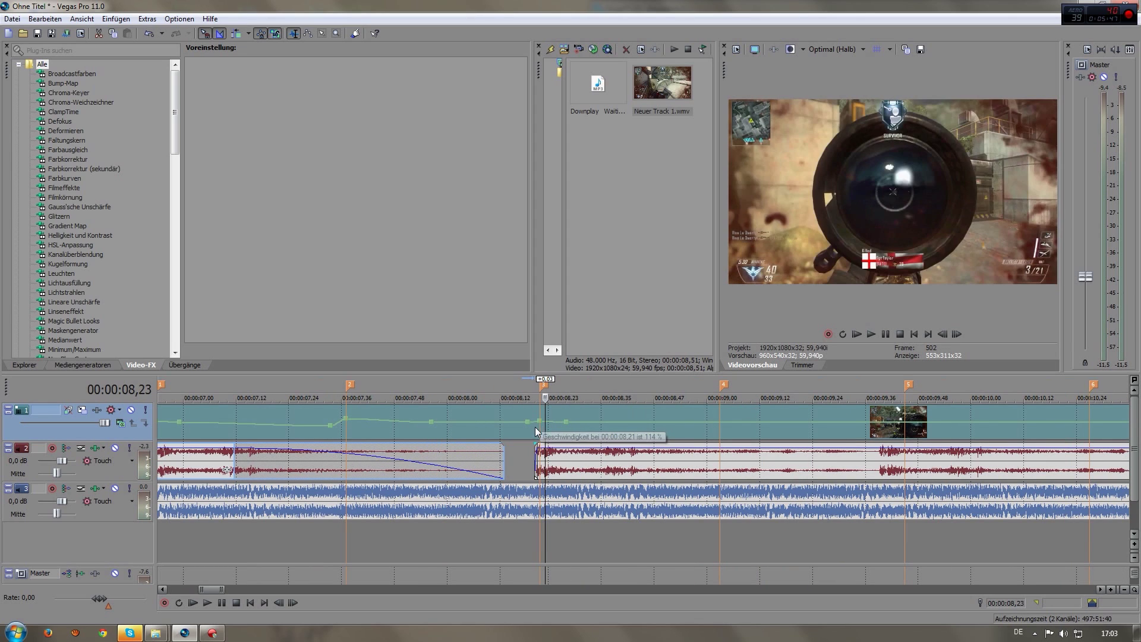
pyautogui.scroll(-4, 523, 437)
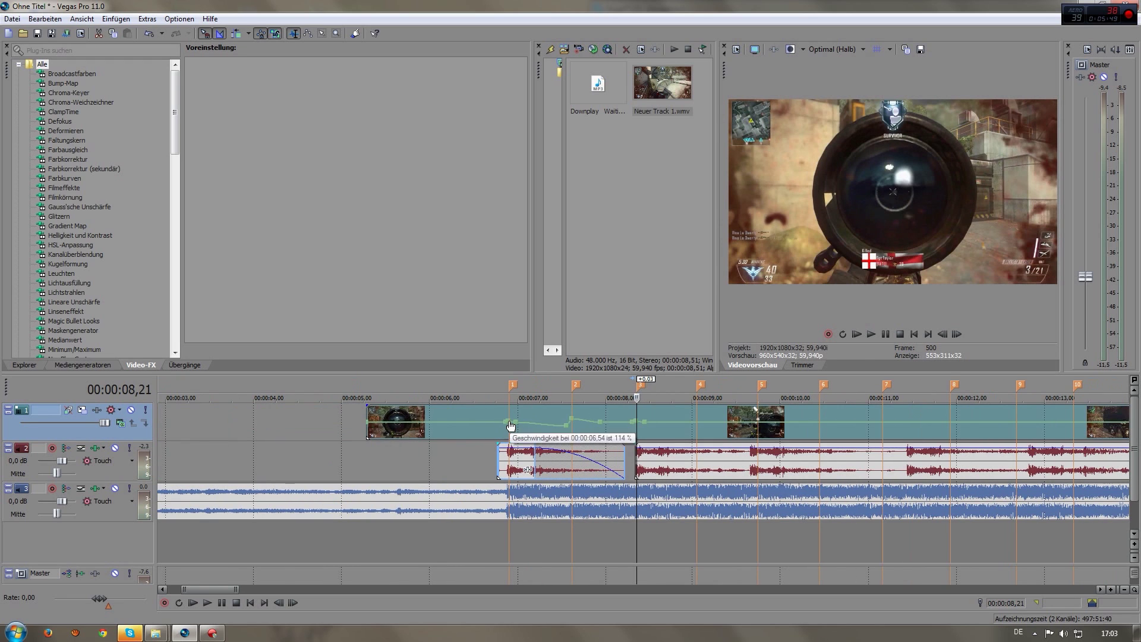
# - Split the gunshot audio just before the next shot near the fifth marker, at 00:00:09,38
pyautogui.scroll(2, 677, 447)
pyautogui.click(861, 459)
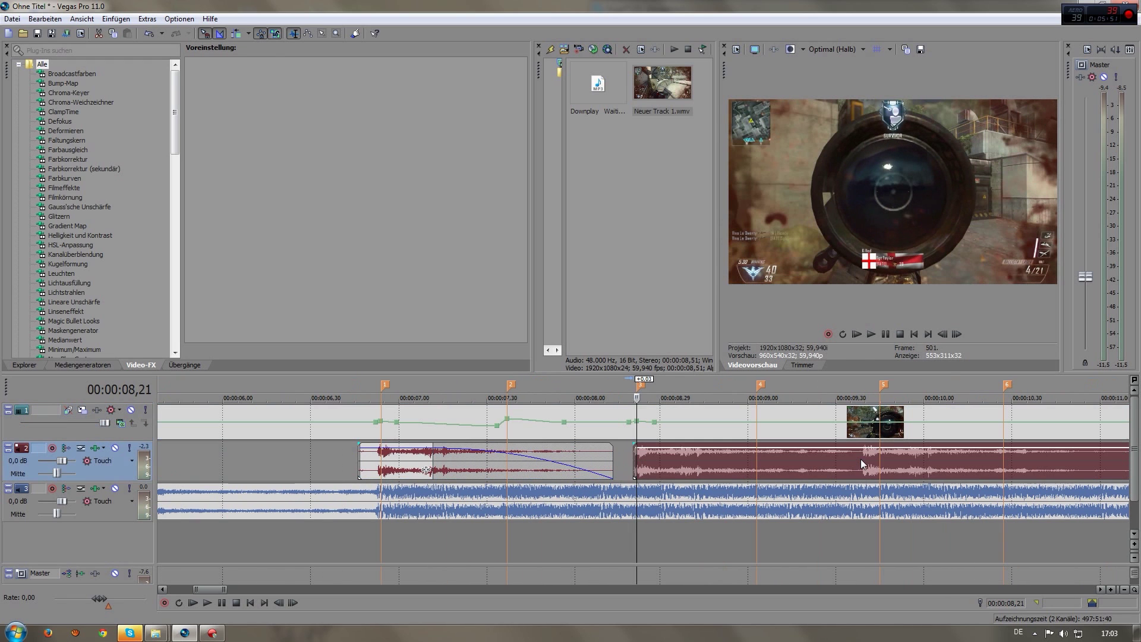
pyautogui.click(838, 466)
pyautogui.scroll(1, 843, 465)
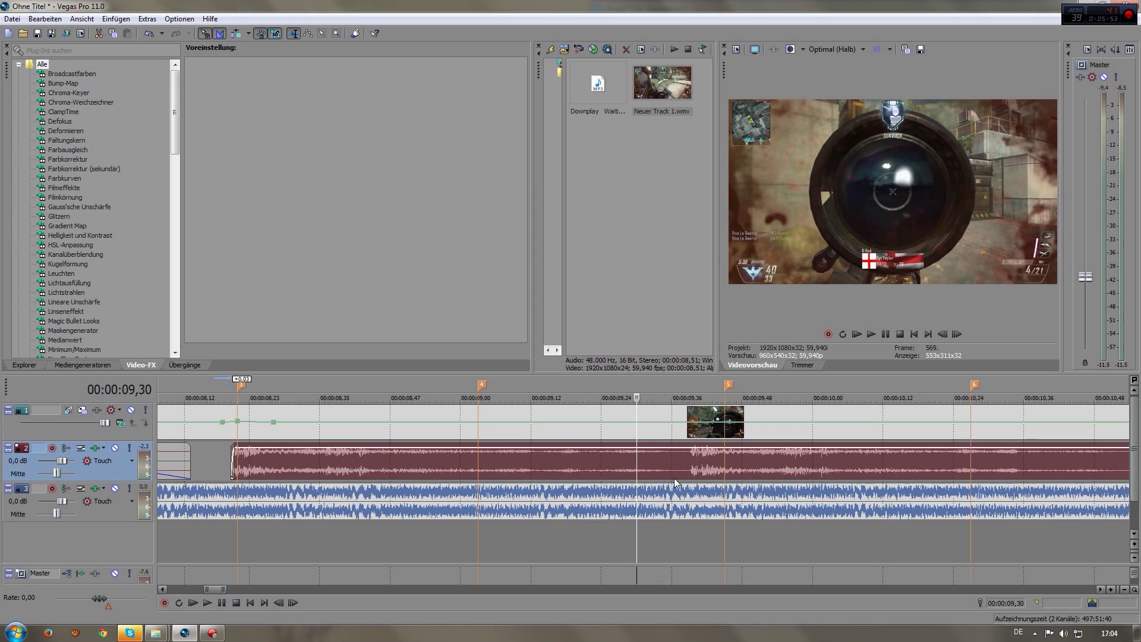
pyautogui.click(683, 461)
pyautogui.press('s')
# - Move the split-off gunshot audio onto the fifth marker and give the preceding piece a long fade-out
pyautogui.moveTo(709, 461); pyautogui.dragTo(316, 449)
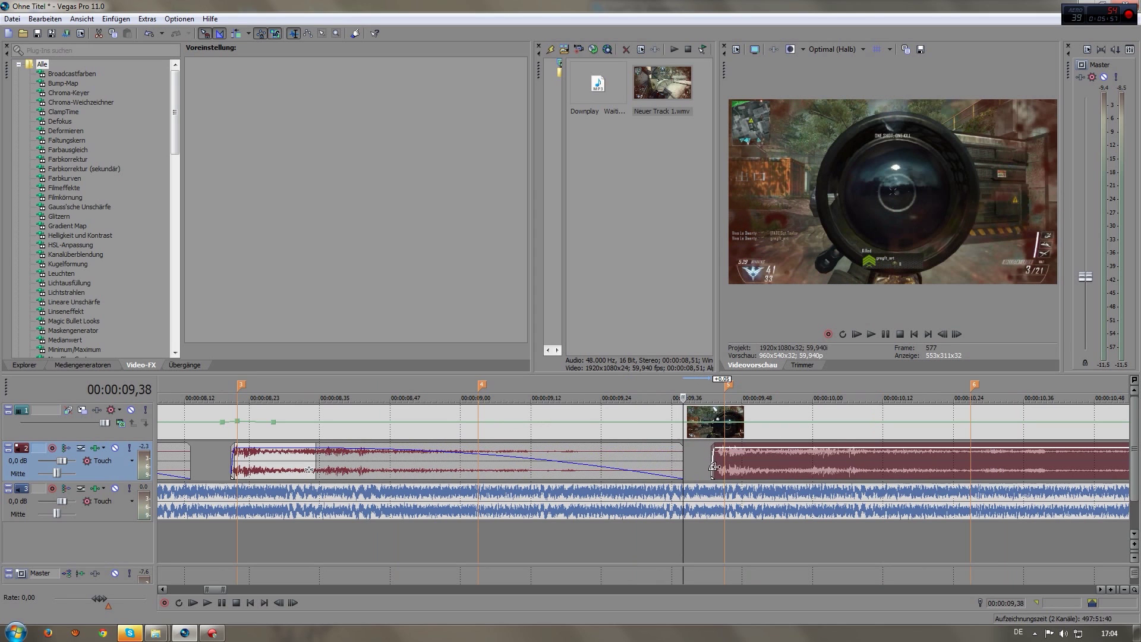
pyautogui.click(724, 459)
pyautogui.scroll(-2, 734, 463)
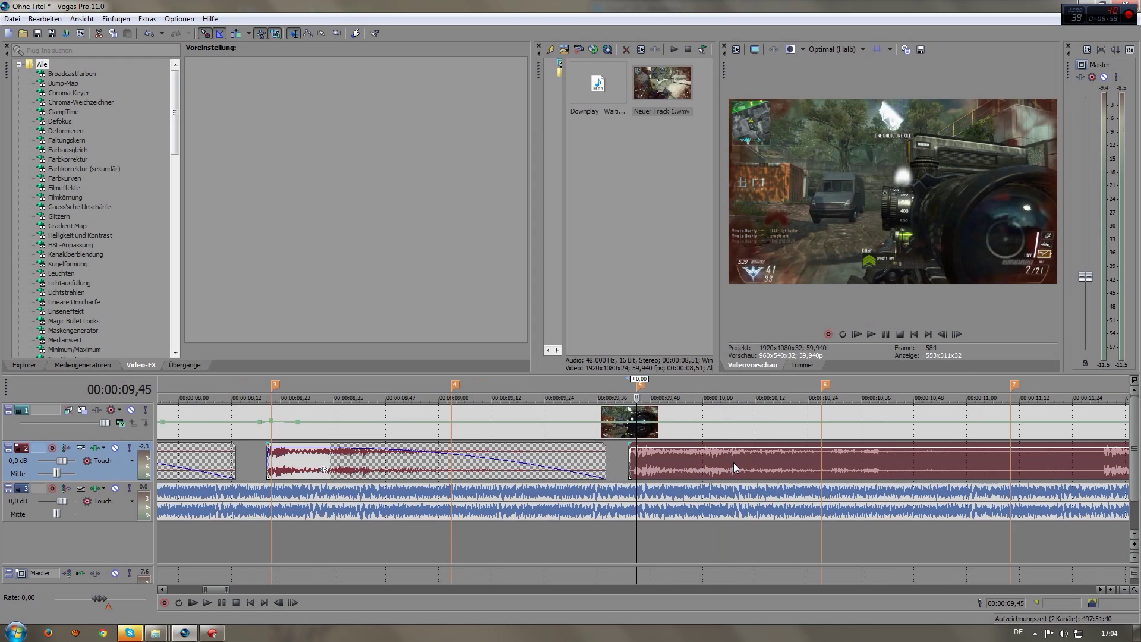
# - Add velocity points just before the fourth marker at 00:00:08,59 and just before the fifth marker at 00:00:09,44
pyautogui.click(453, 435)
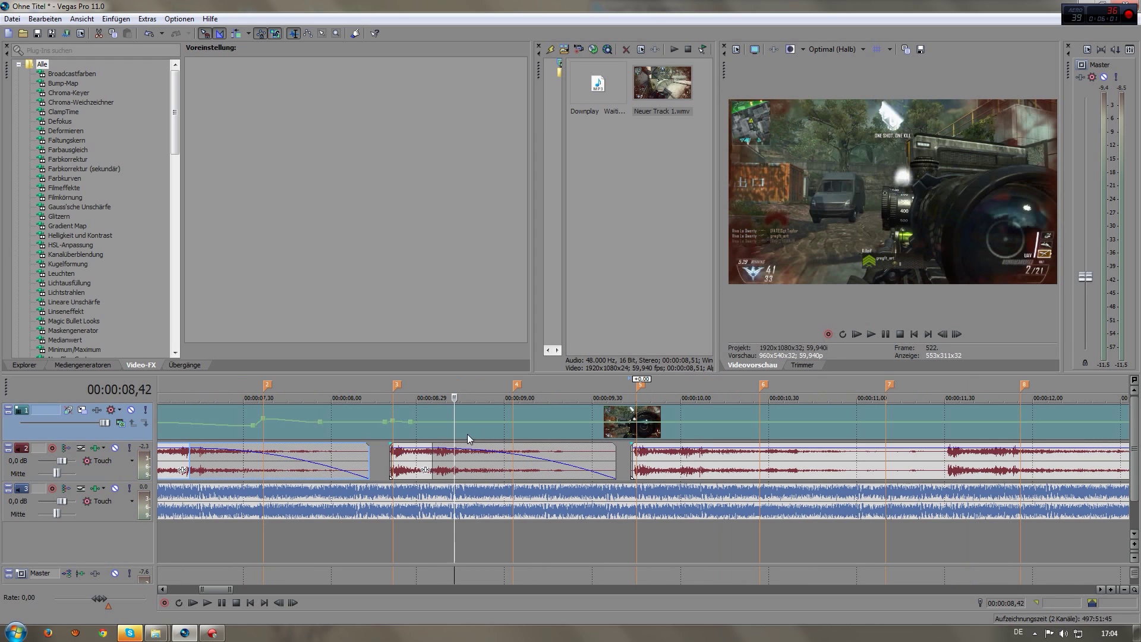
pyautogui.click(505, 426)
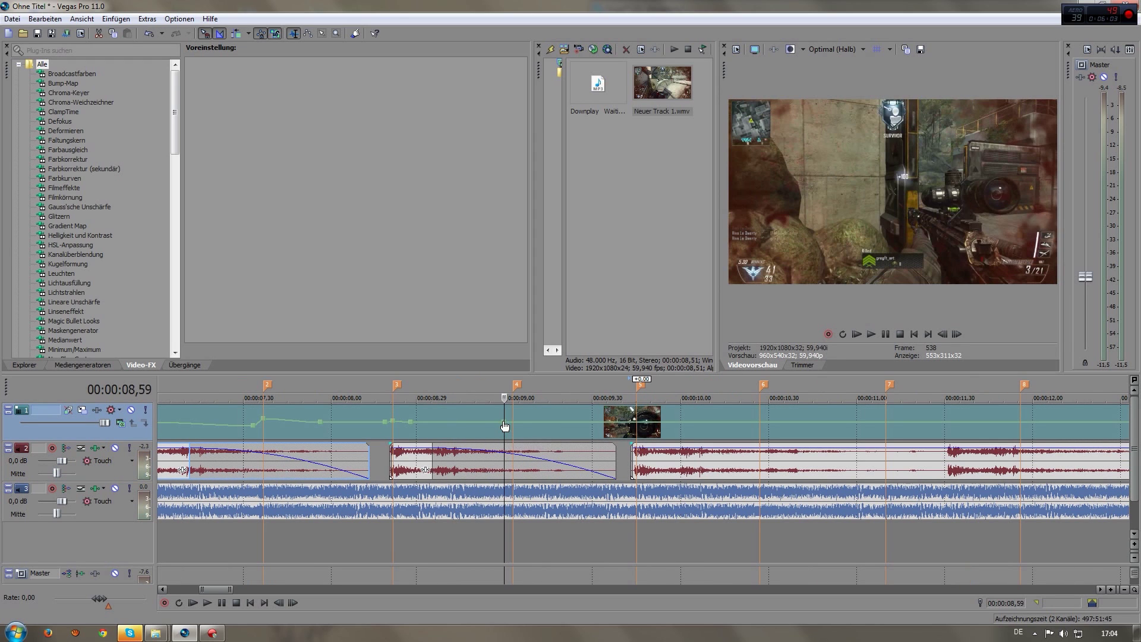
pyautogui.click(635, 425)
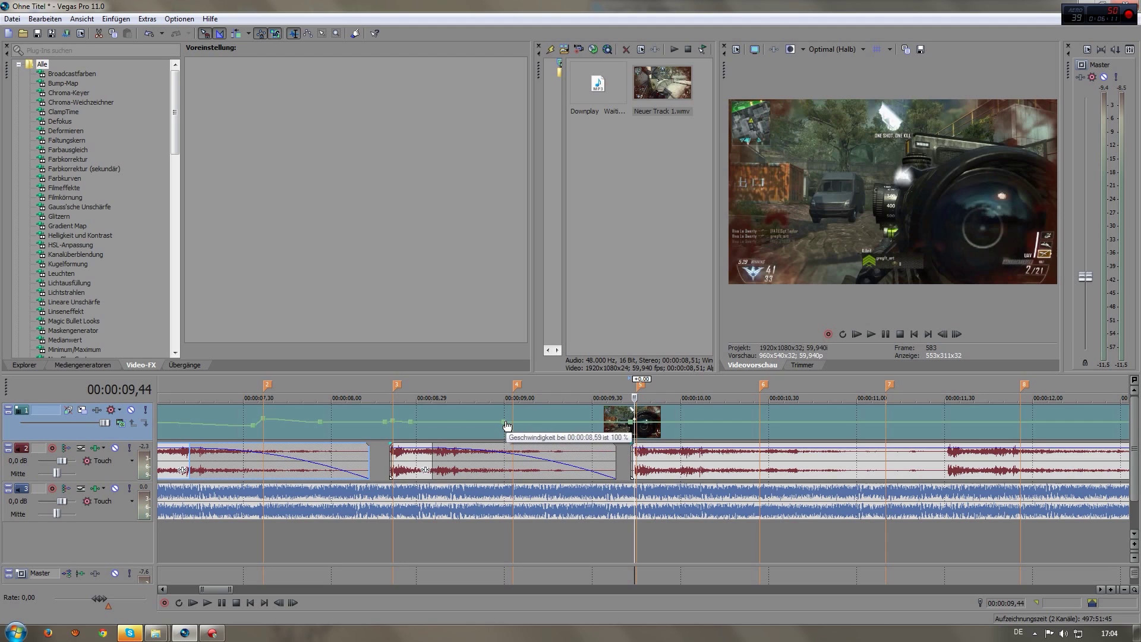
# - Try velocities of 66 % and 38 % on the point at 00:00:08,59, just before the fourth marker
pyautogui.moveTo(506, 424); pyautogui.dragTo(506, 429)
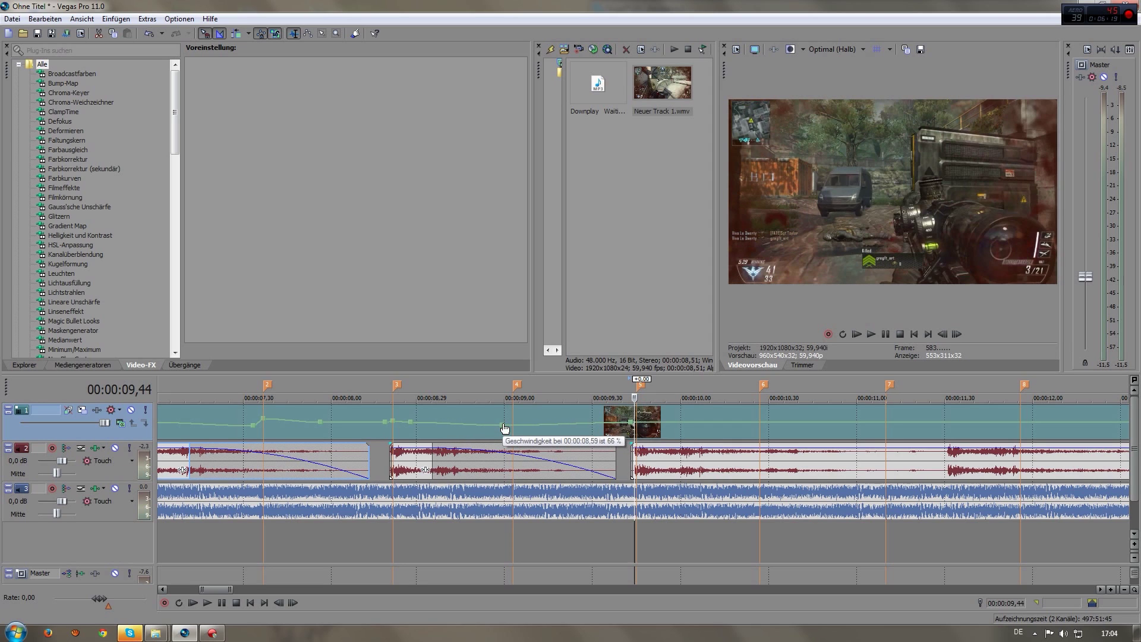
pyautogui.moveTo(503, 424); pyautogui.dragTo(504, 430)
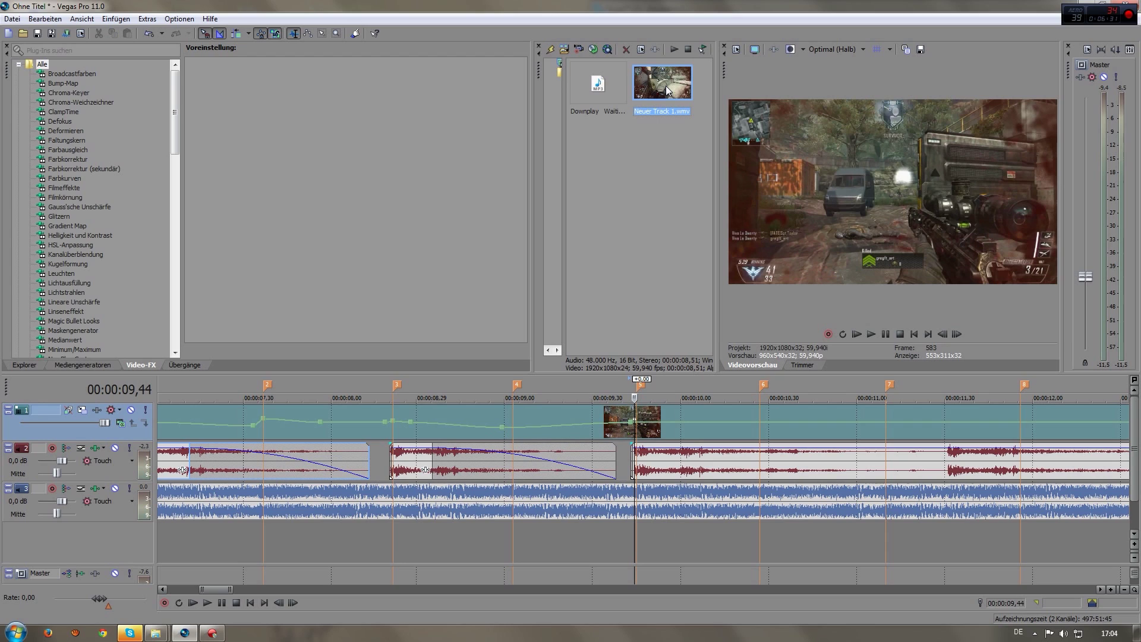
pyautogui.click(502, 431)
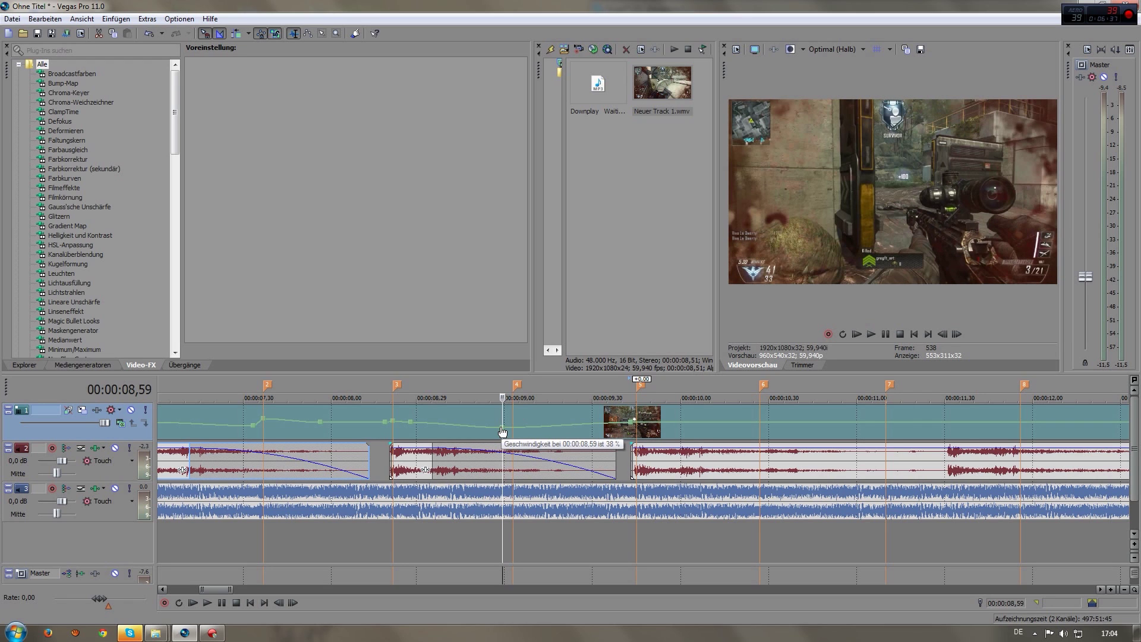
pyautogui.scroll(4, 508, 435)
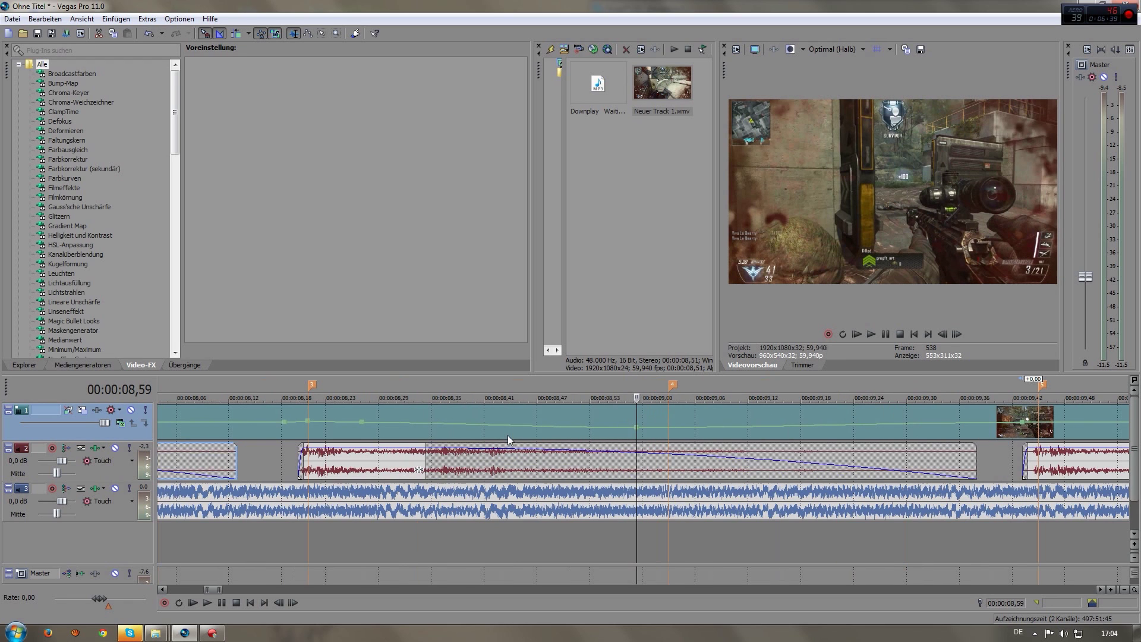
pyautogui.scroll(-3, 650, 445)
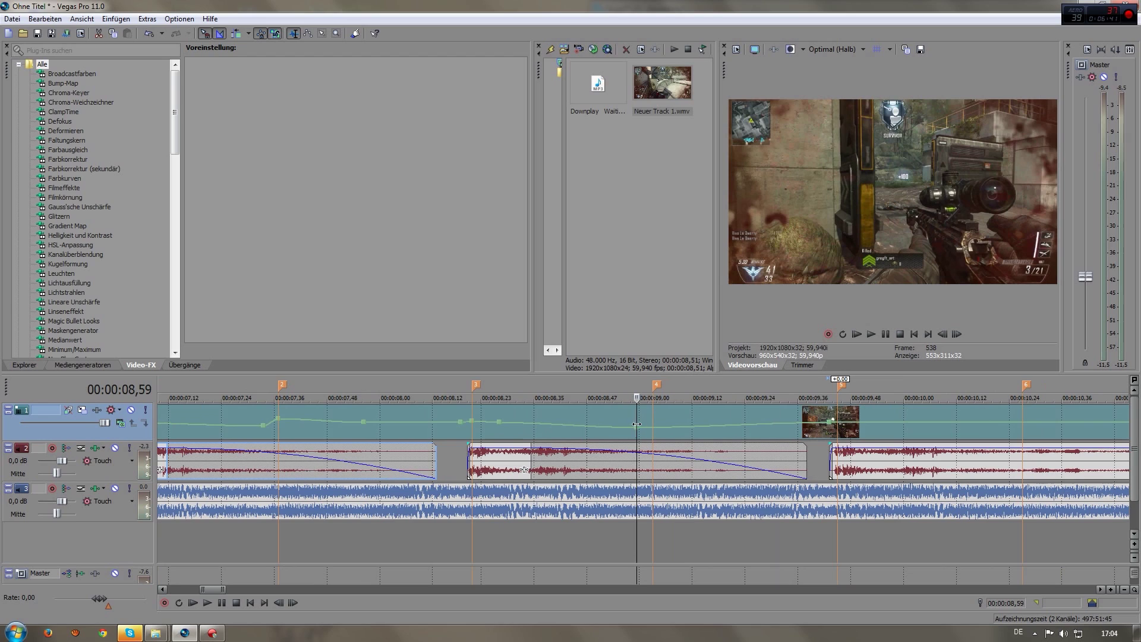
# - Set the velocity point at 00:00:08,59 to 59 % and add a raised point at the fourth marker, at 00:00:09,03
pyautogui.moveTo(636, 428); pyautogui.dragTo(636, 430)
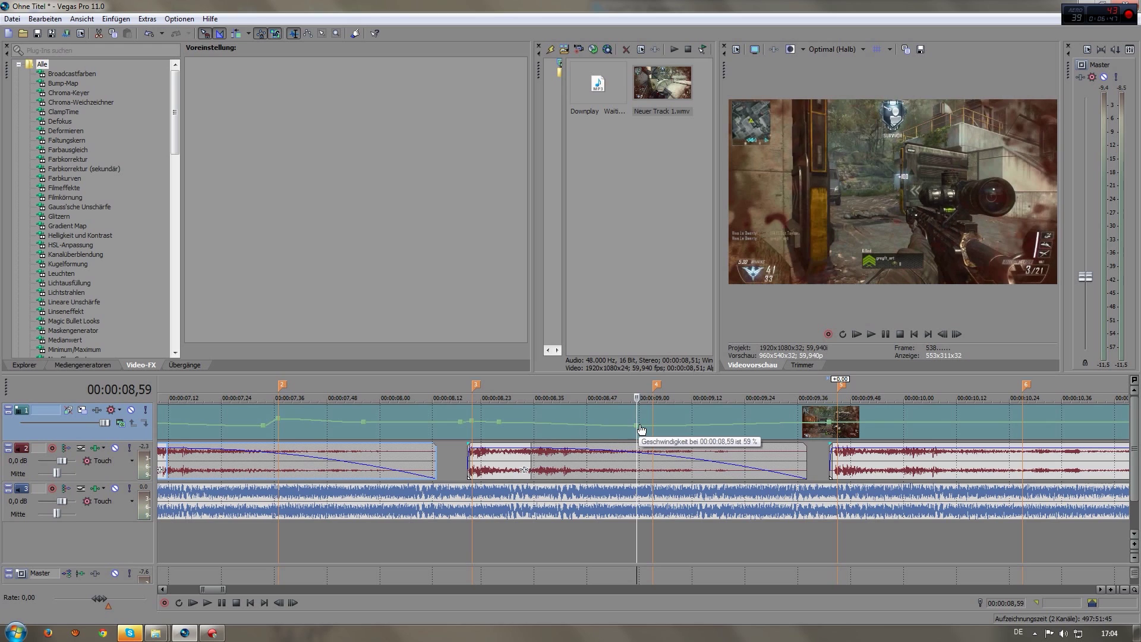
pyautogui.doubleClick(664, 427)
pyautogui.moveTo(664, 426); pyautogui.dragTo(654, 422)
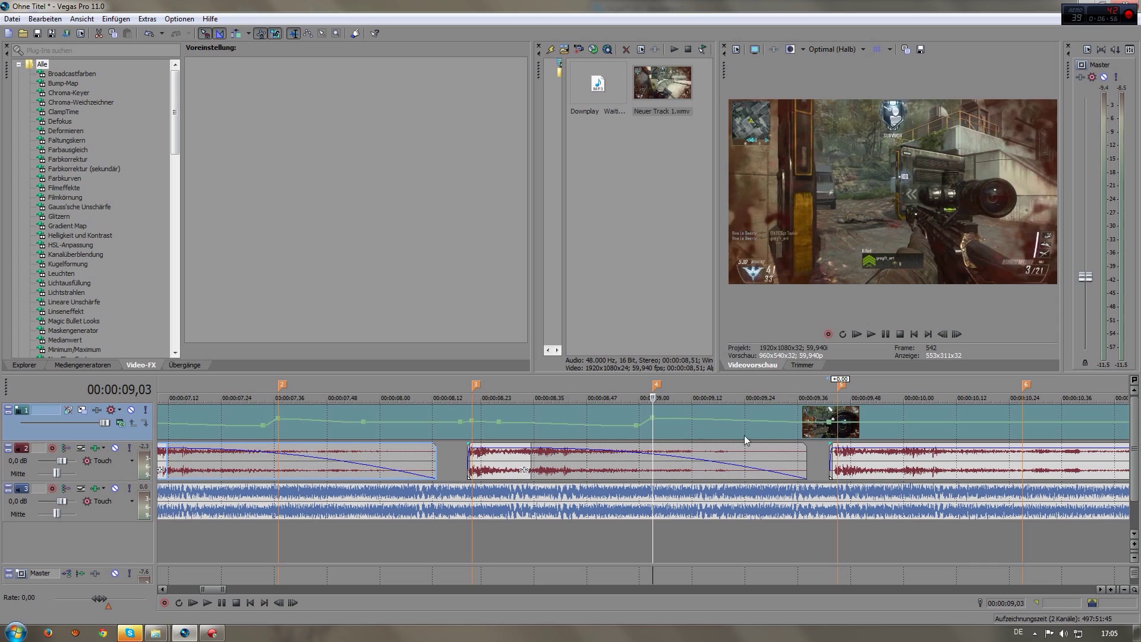
# - Add a velocity point at 00:00:09,21, set it to 72 % and check the frame at the fifth marker
pyautogui.click(844, 432)
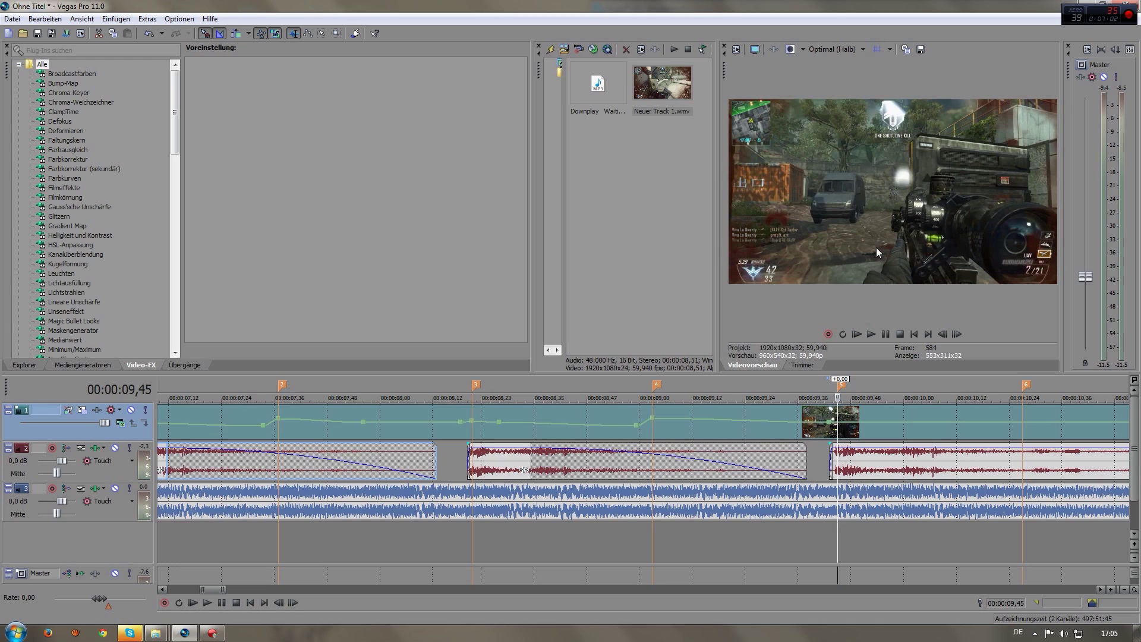
pyautogui.click(734, 425)
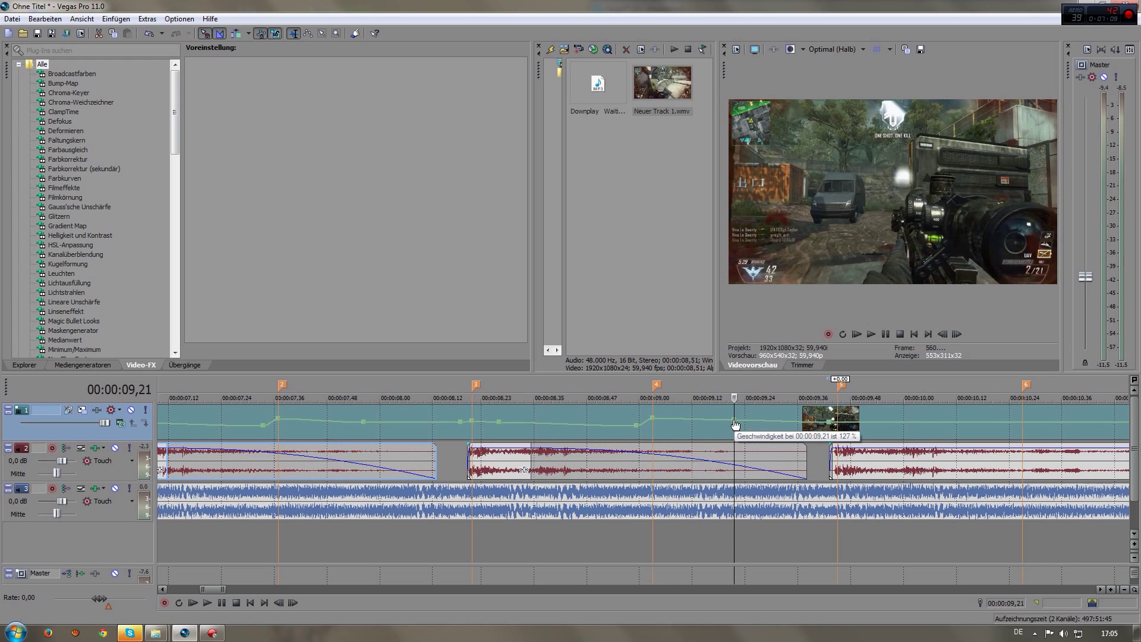
pyautogui.moveTo(735, 421); pyautogui.dragTo(734, 424)
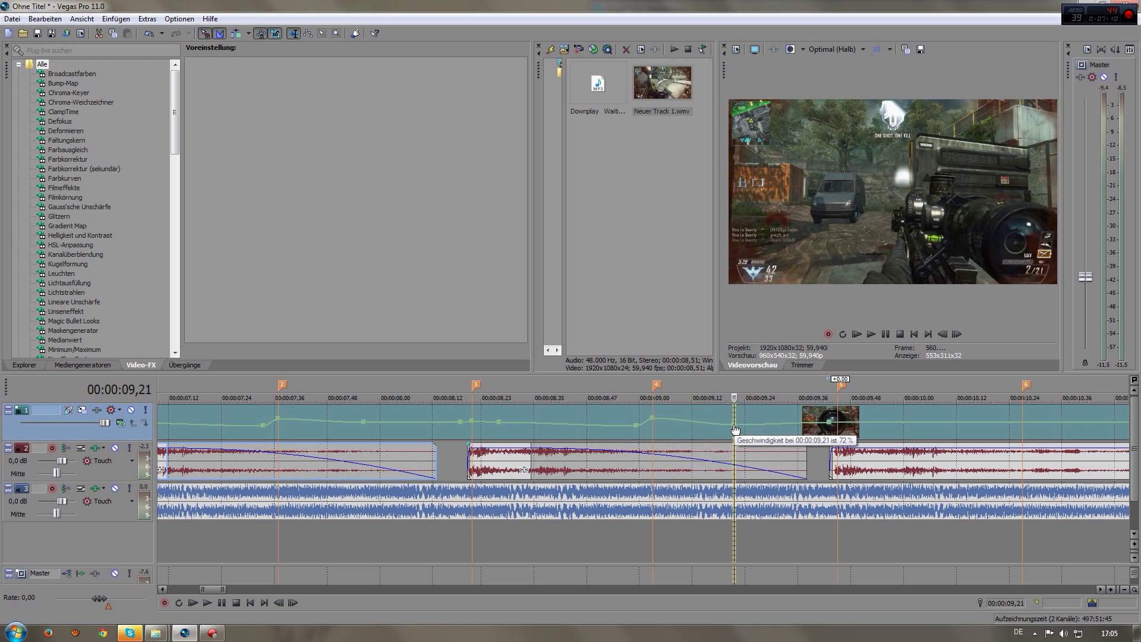
pyautogui.click(841, 432)
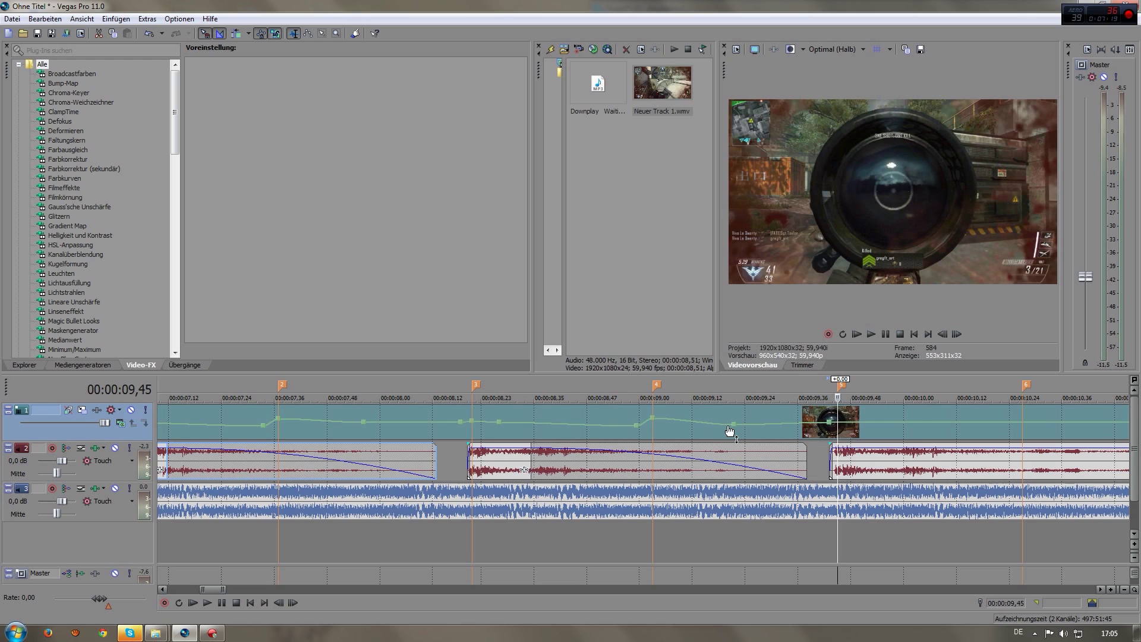
# - Set the velocity point at 00:00:09,21 to 93 % and step through the frames around the fifth marker
pyautogui.moveTo(735, 429)
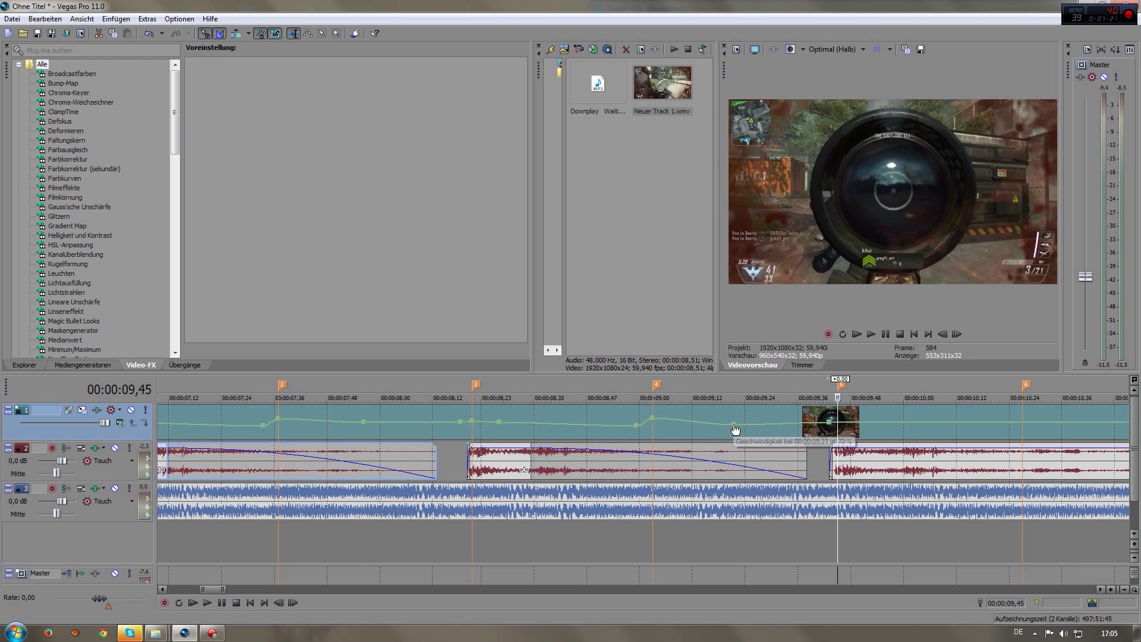
pyautogui.moveTo(734, 425); pyautogui.dragTo(734, 423)
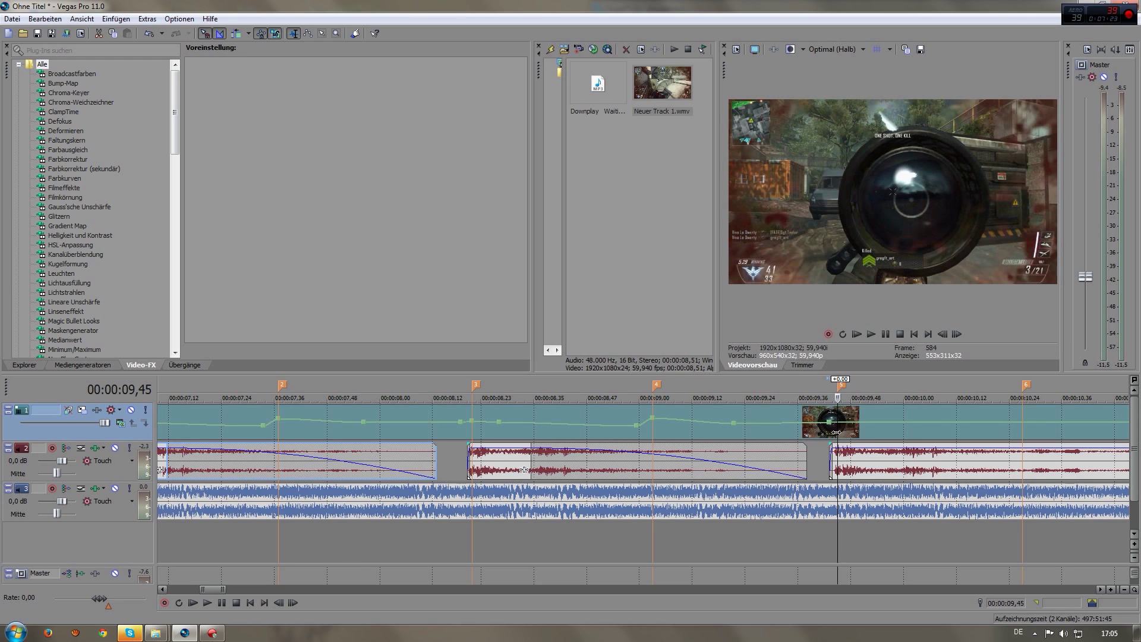
pyautogui.click(943, 334)
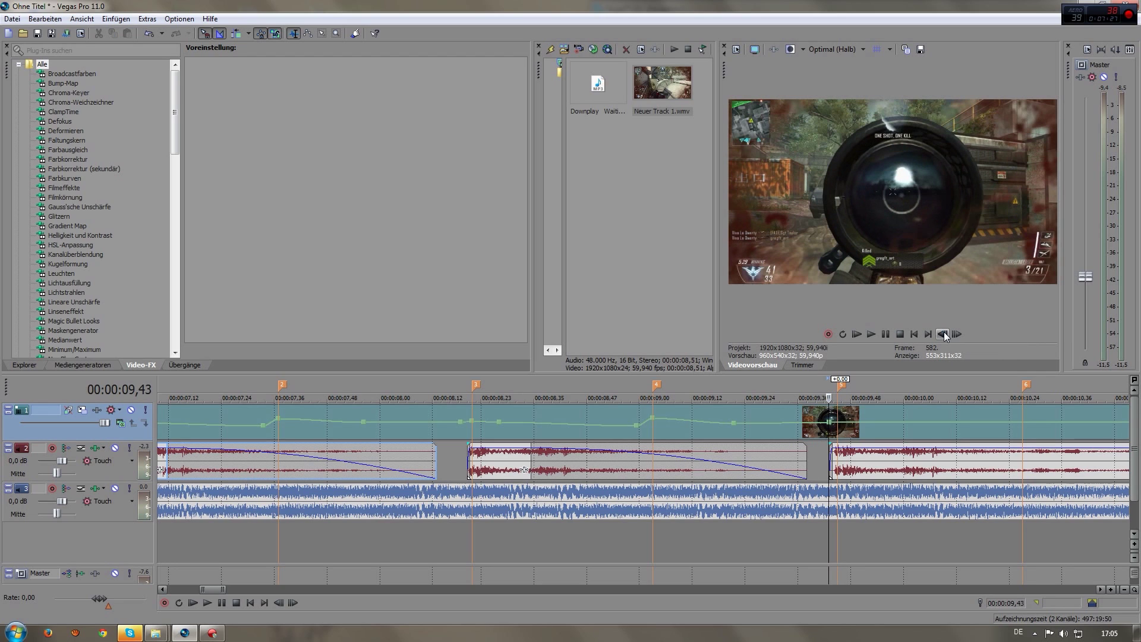
pyautogui.click(943, 334)
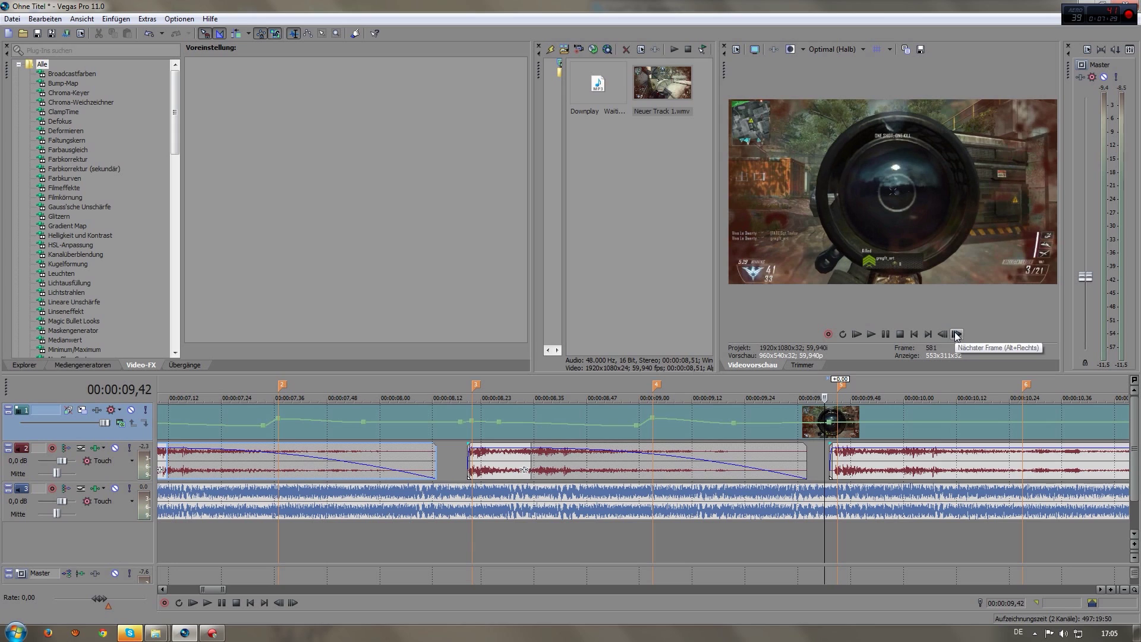
pyautogui.click(957, 334)
pyautogui.click(958, 334)
pyautogui.click(957, 334)
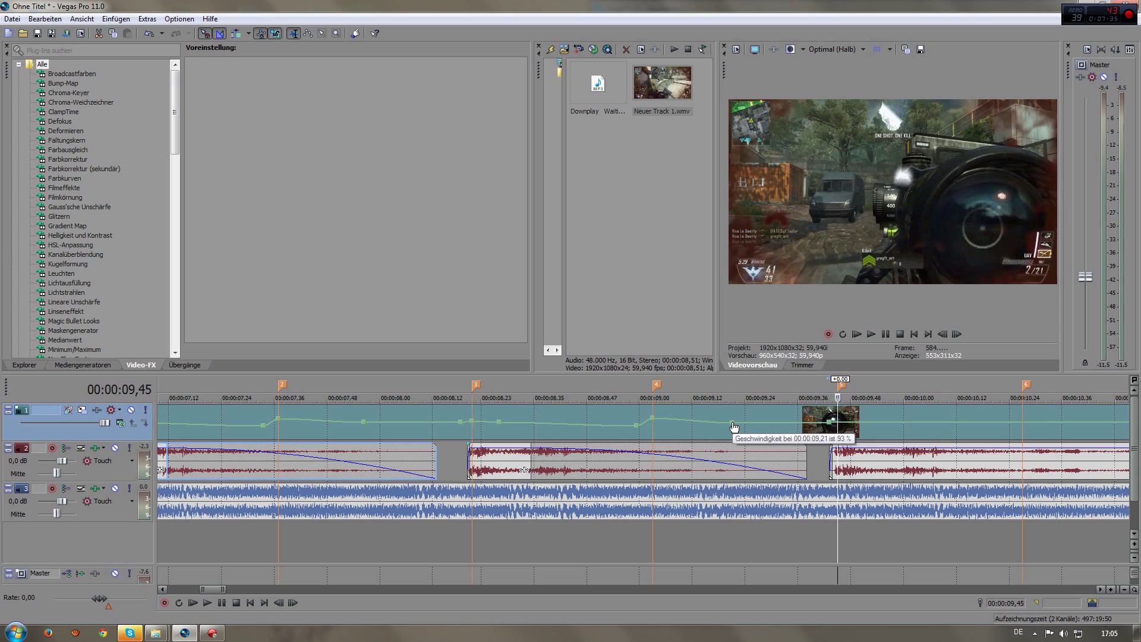
# - Recheck the individual frames just before the fifth marker and raise the velocity point at 00:00:09,21 slightly
pyautogui.scroll(1, 805, 436)
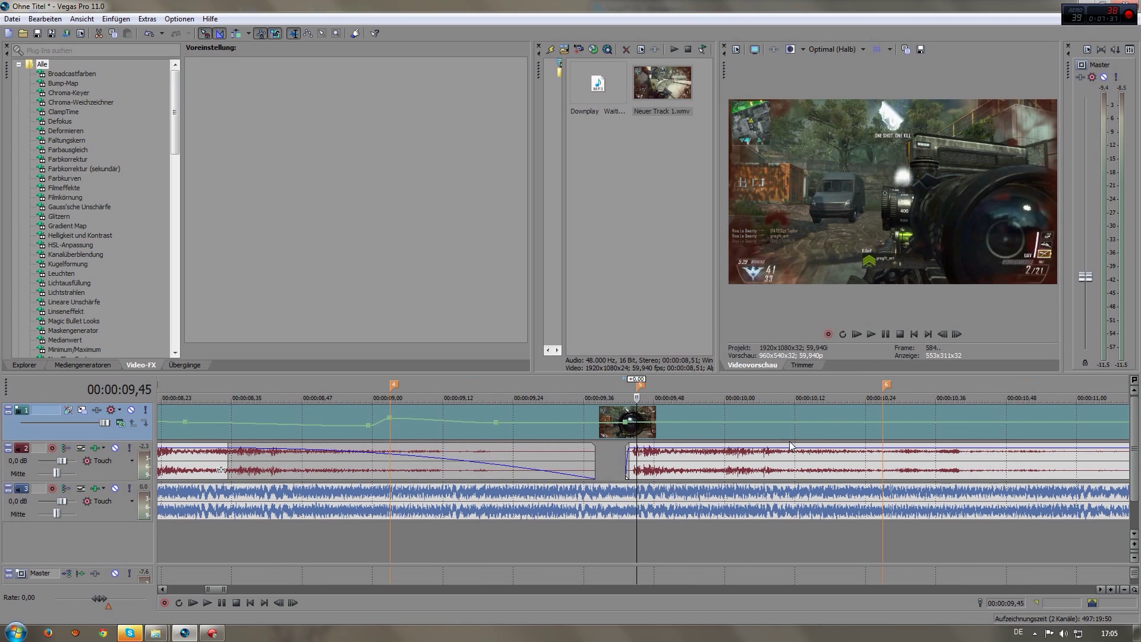
pyautogui.click(942, 334)
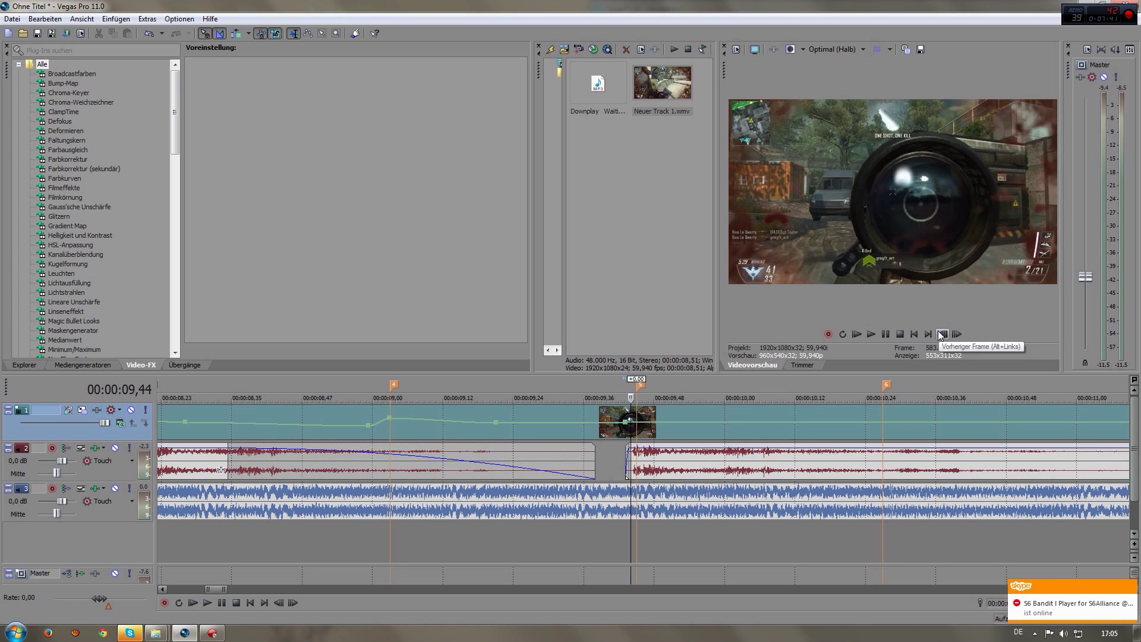
pyautogui.click(943, 334)
pyautogui.click(942, 334)
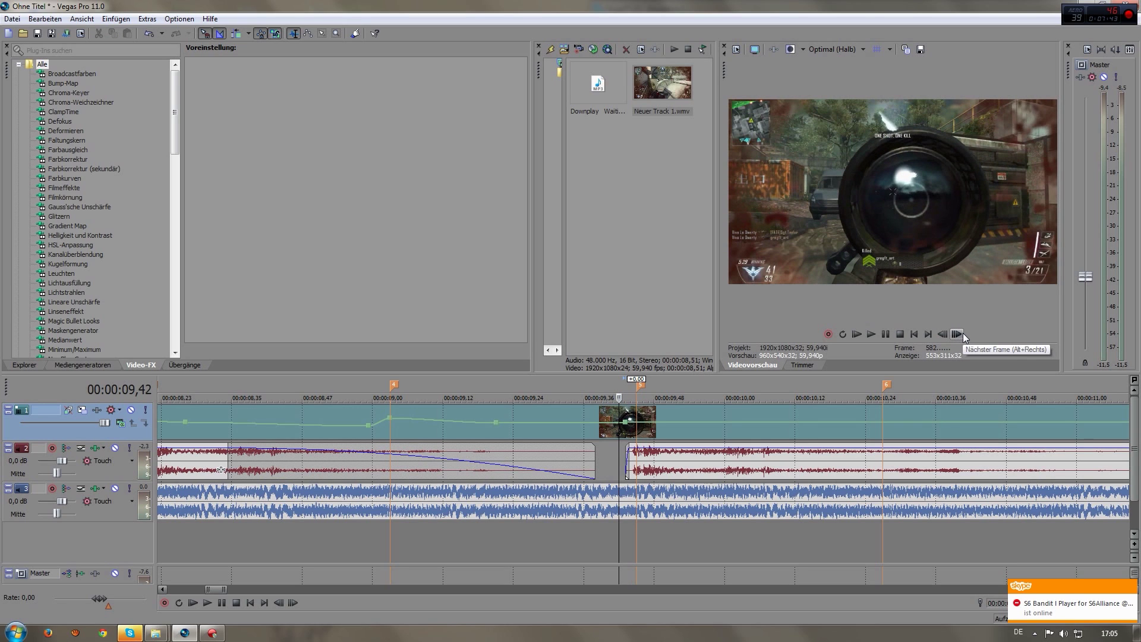
pyautogui.click(963, 334)
pyautogui.click(963, 334)
pyautogui.click(961, 334)
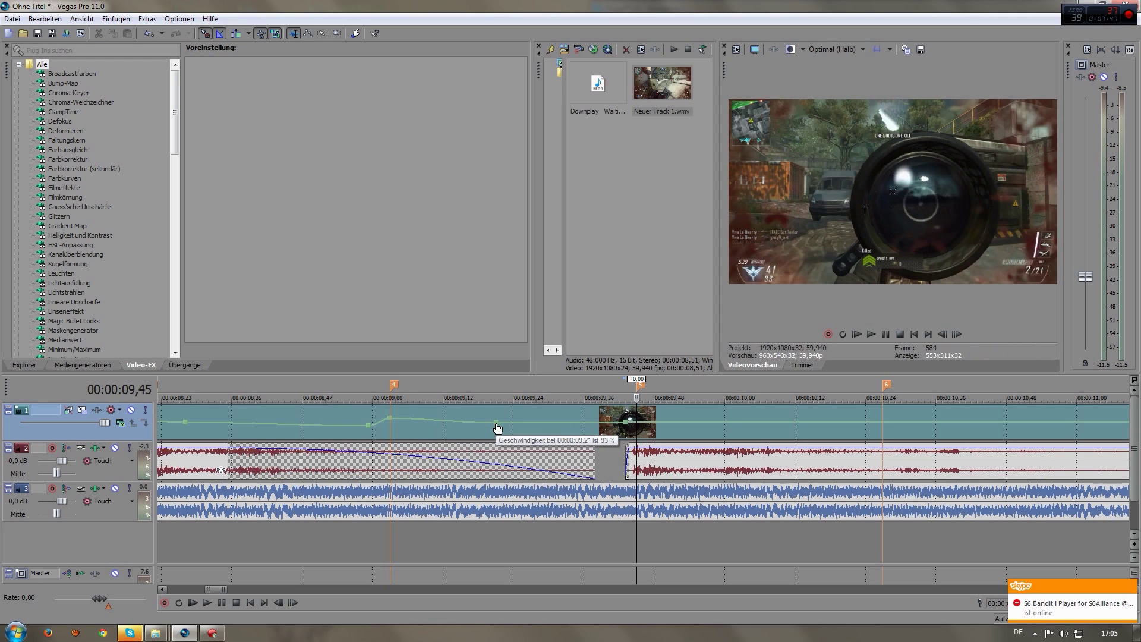
pyautogui.moveTo(496, 424); pyautogui.dragTo(497, 422)
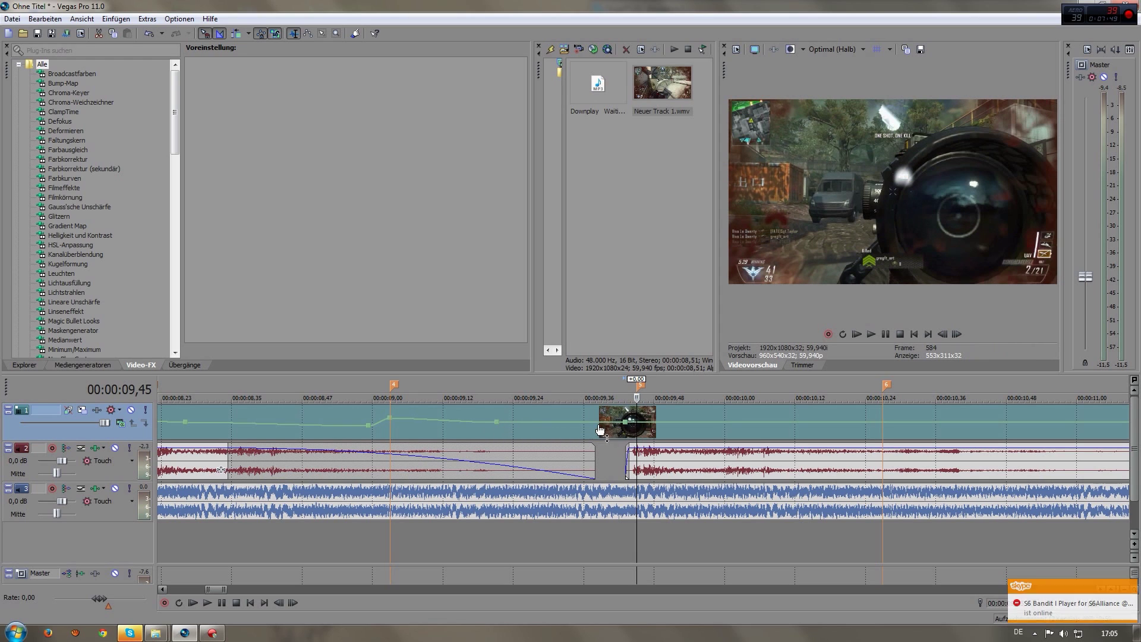
# - Lower the velocity point at 00:00:09,21 slightly and check the individual frames around the fifth marker
pyautogui.click(943, 334)
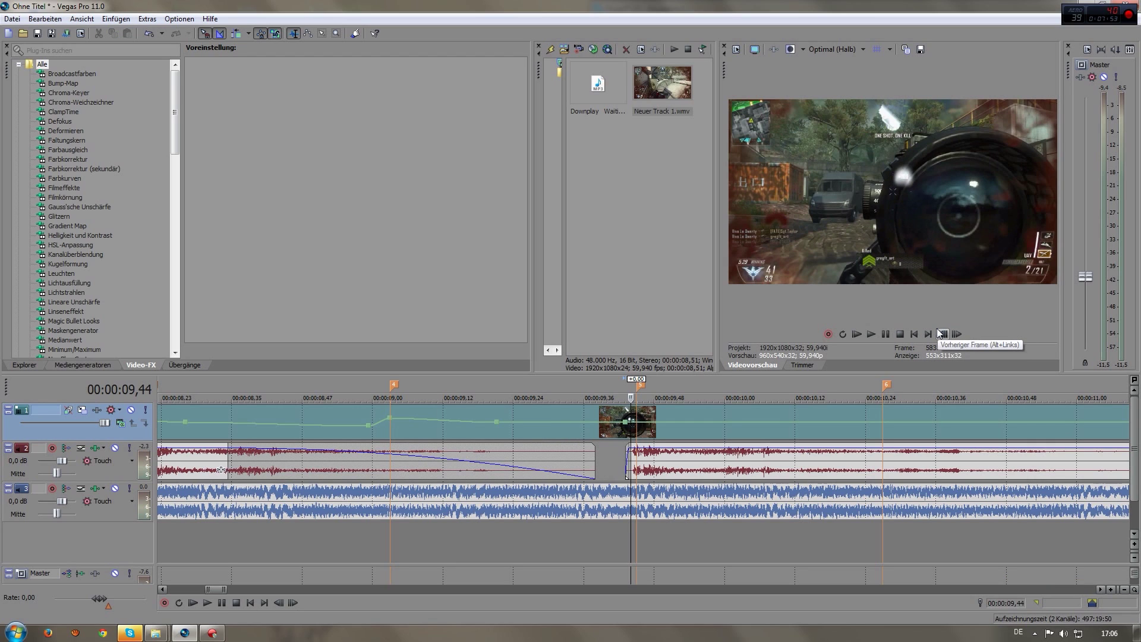
pyautogui.click(941, 334)
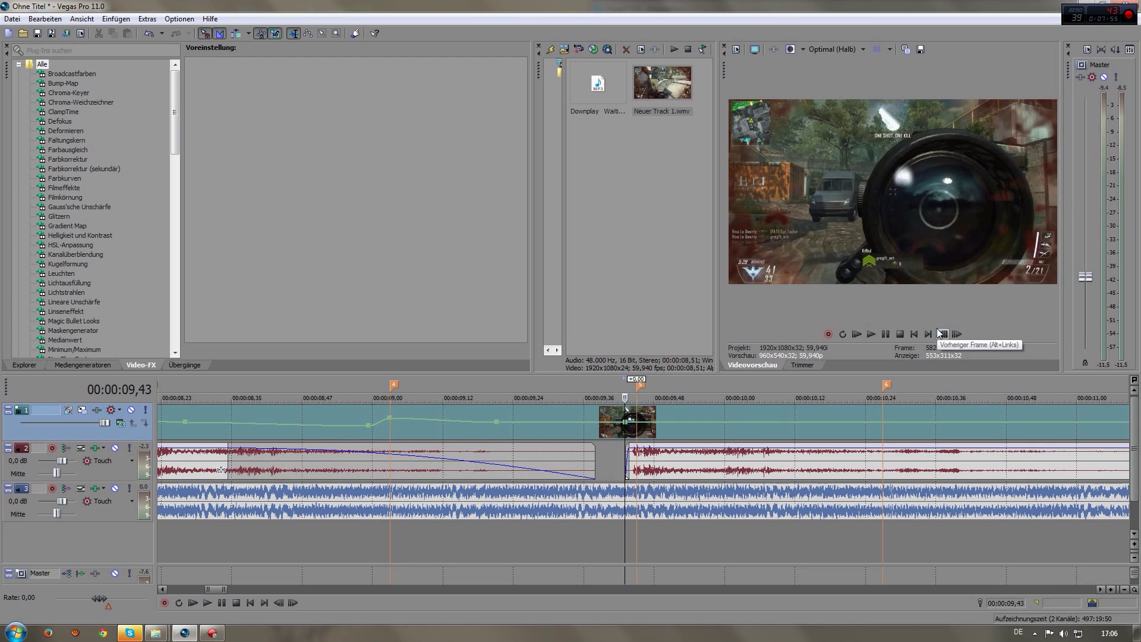
pyautogui.click(942, 334)
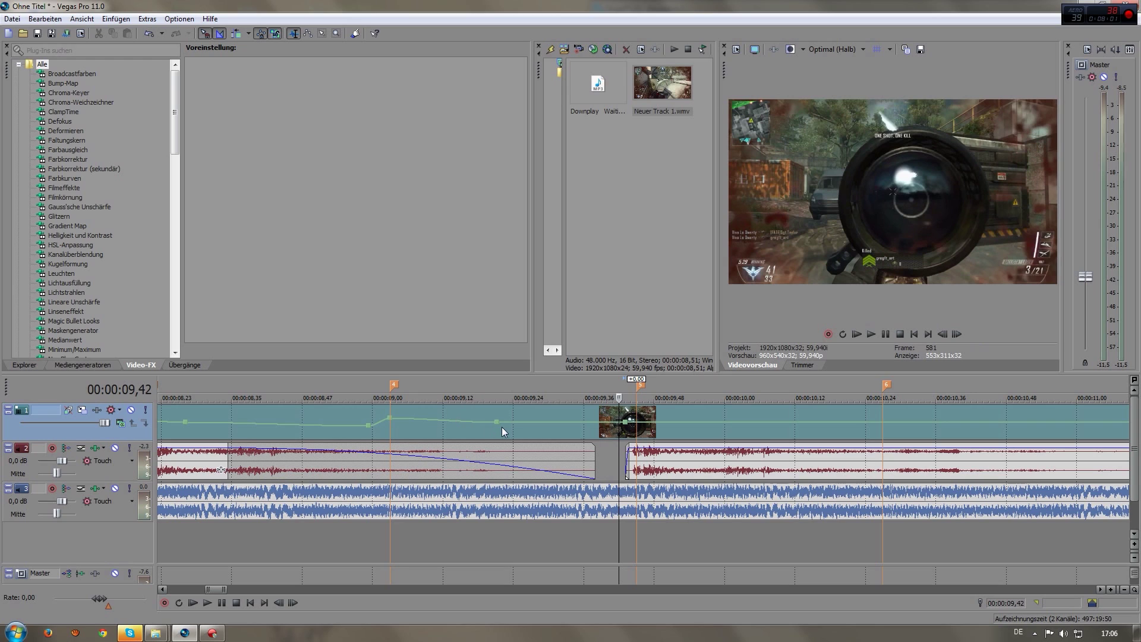
pyautogui.click(632, 432)
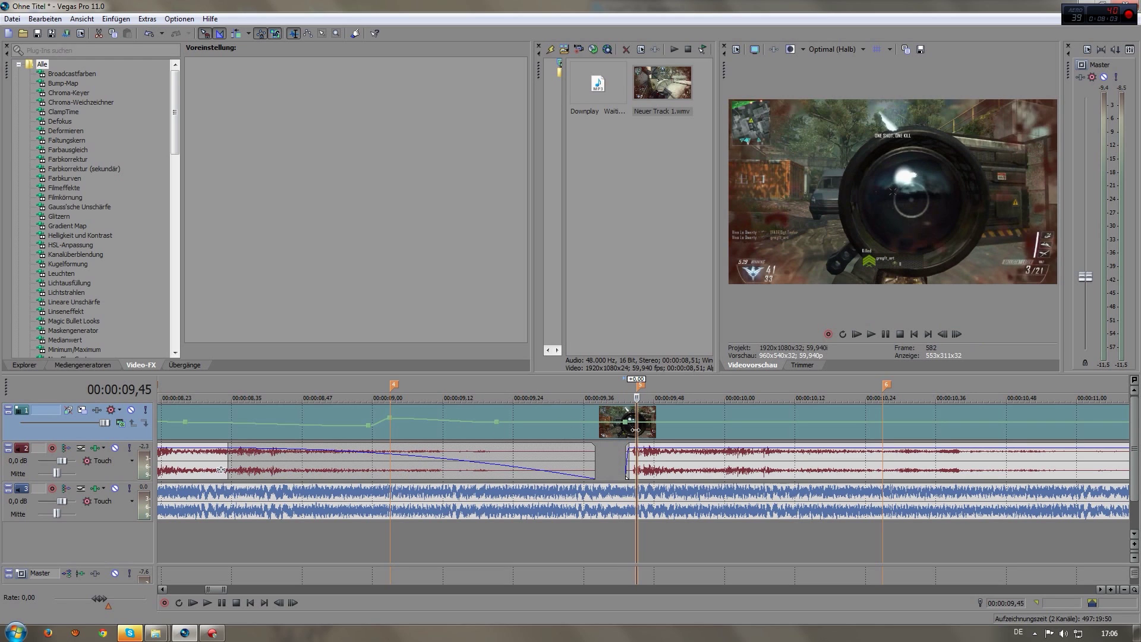
pyautogui.moveTo(498, 428); pyautogui.dragTo(498, 431)
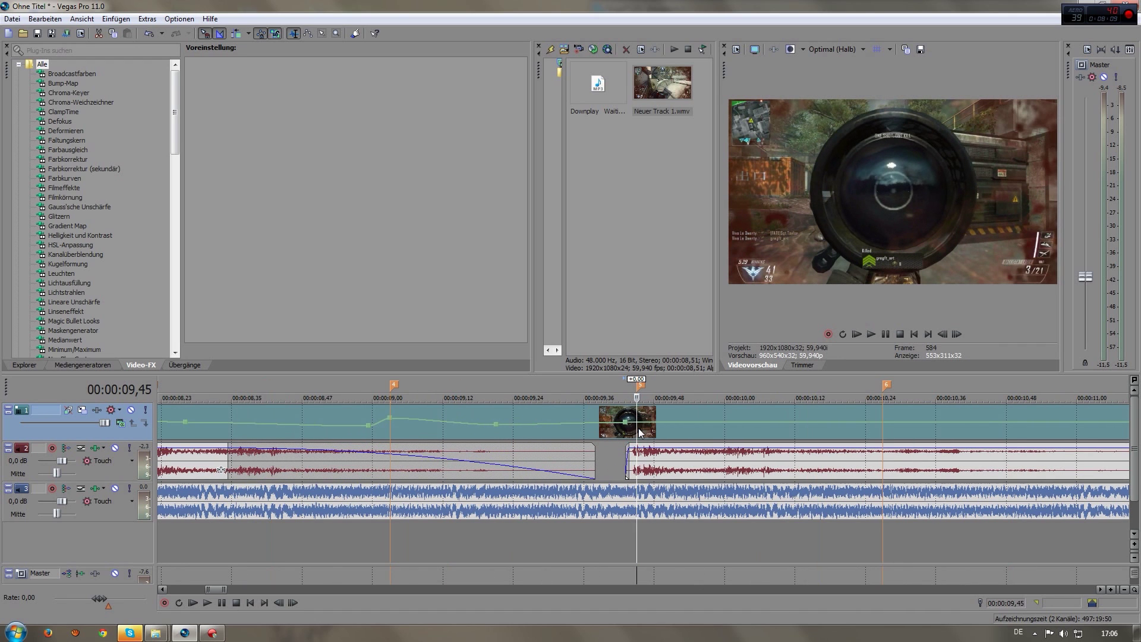
pyautogui.moveTo(636, 425); pyautogui.dragTo(633, 425)
pyautogui.click(962, 333)
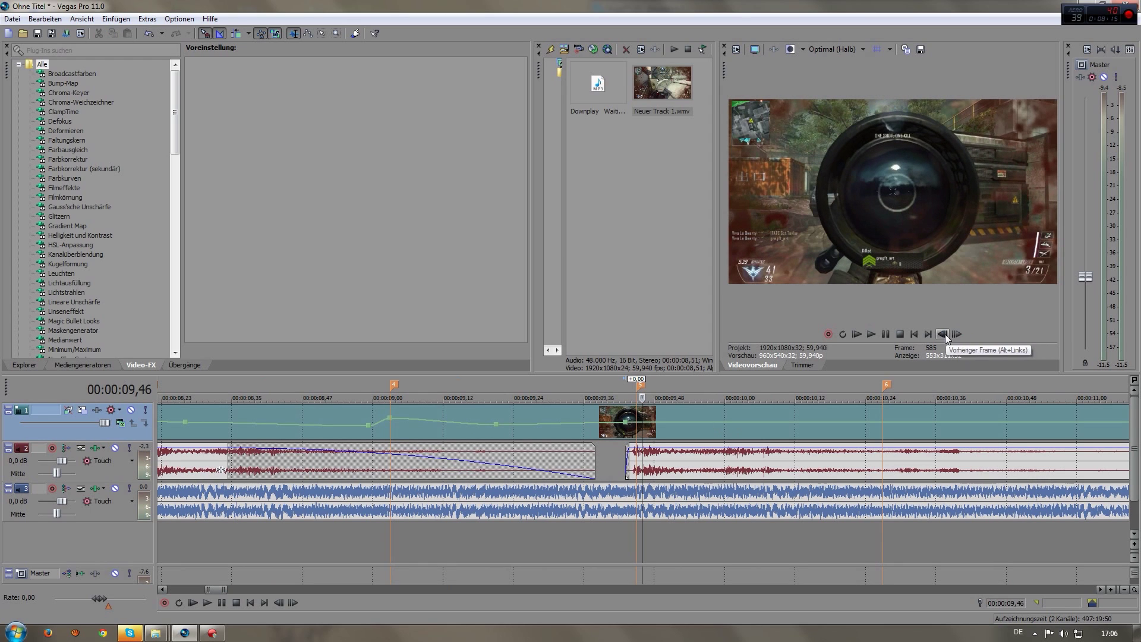
pyautogui.click(946, 334)
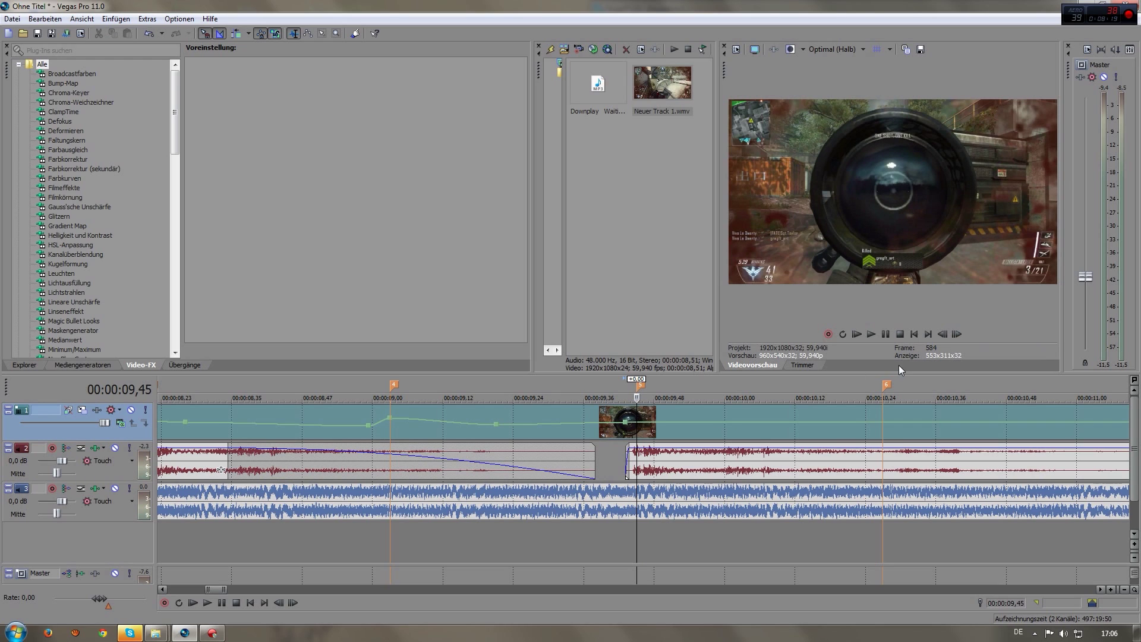
pyautogui.click(961, 332)
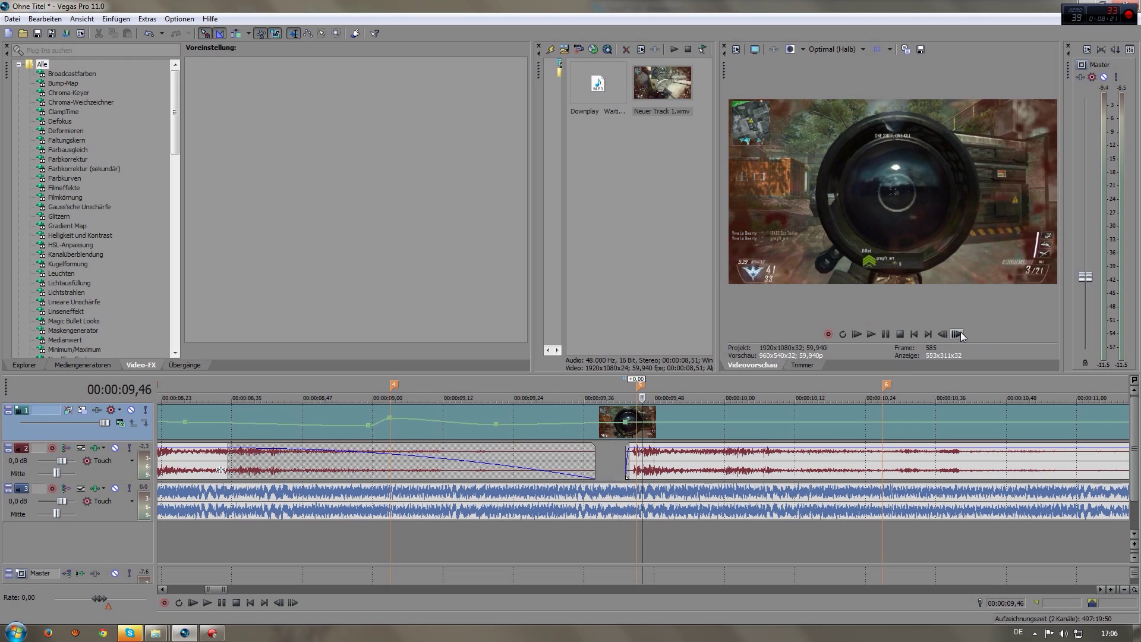
pyautogui.click(961, 332)
pyautogui.click(945, 335)
# - Split the gunshot audio where the next shot starts, at 00:00:11,30
pyautogui.scroll(-5, 633, 443)
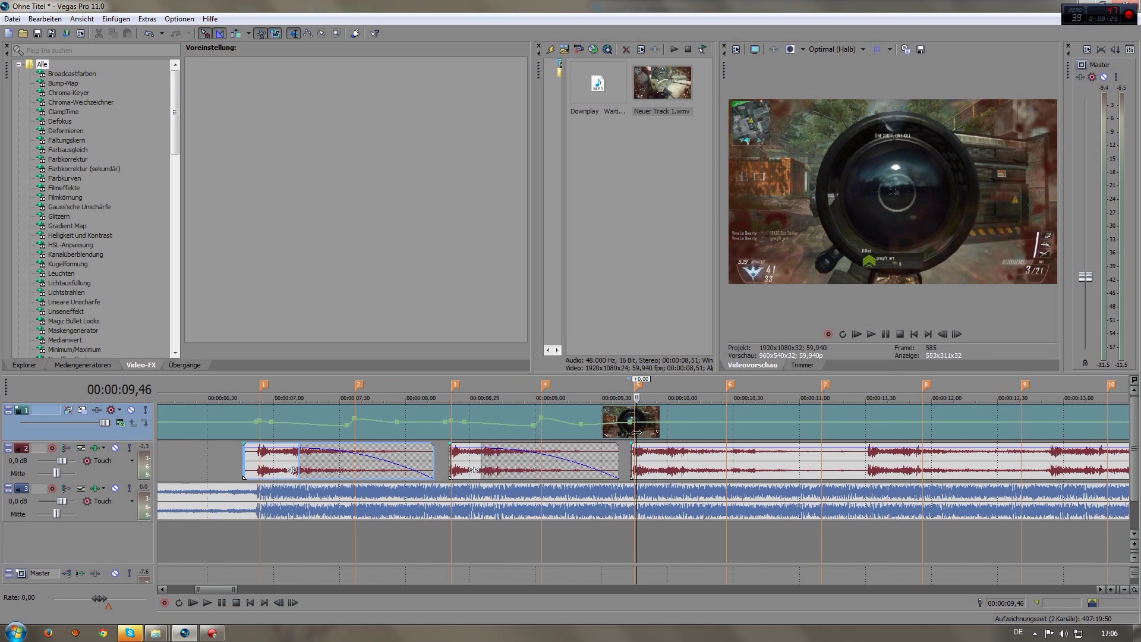
pyautogui.moveTo(633, 442); pyautogui.dragTo(866, 464)
pyautogui.click(856, 459)
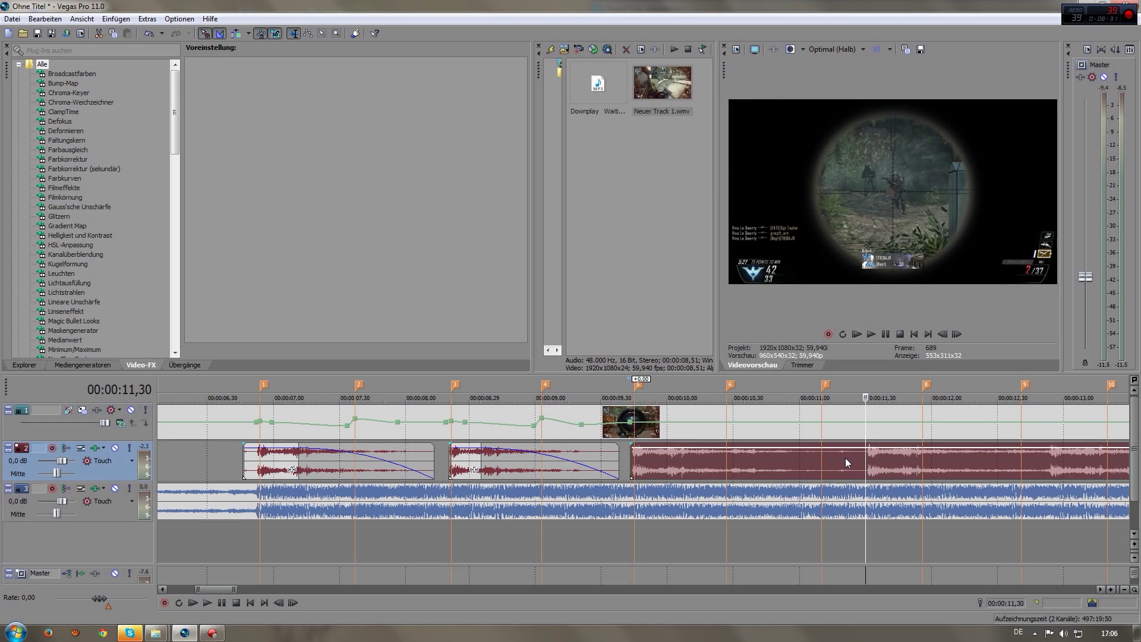
pyautogui.press('s')
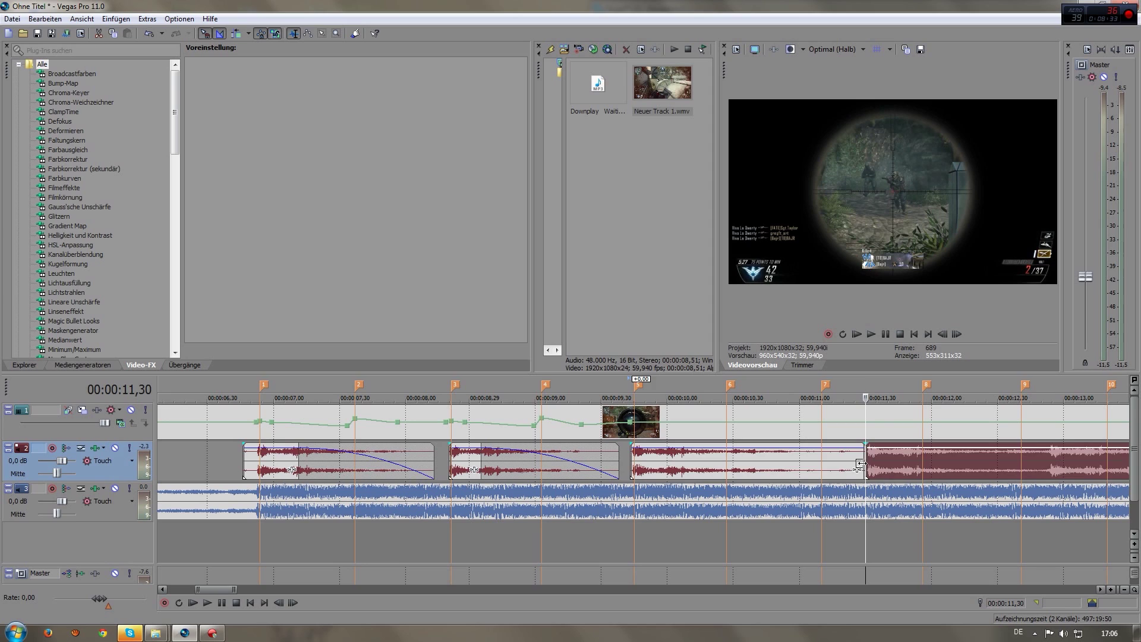
# - Shorten and fade out the audio of the shot at the fifth marker and align the following gunshot audio with the seventh marker
pyautogui.moveTo(865, 464); pyautogui.dragTo(654, 455)
pyautogui.moveTo(882, 463); pyautogui.dragTo(838, 469)
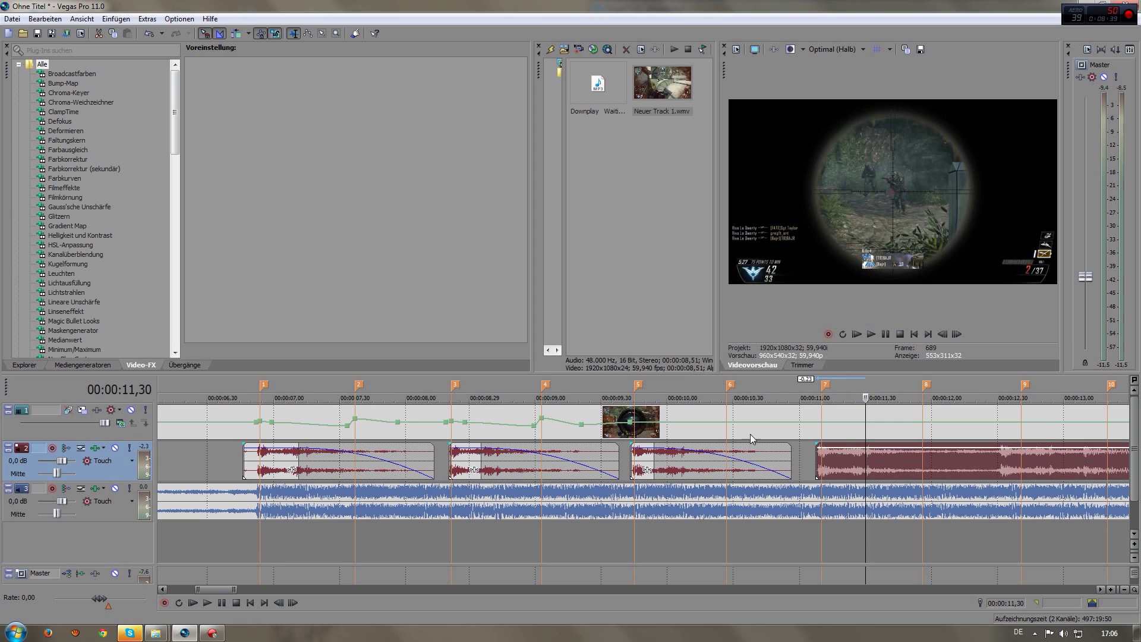
pyautogui.click(726, 428)
pyautogui.click(821, 434)
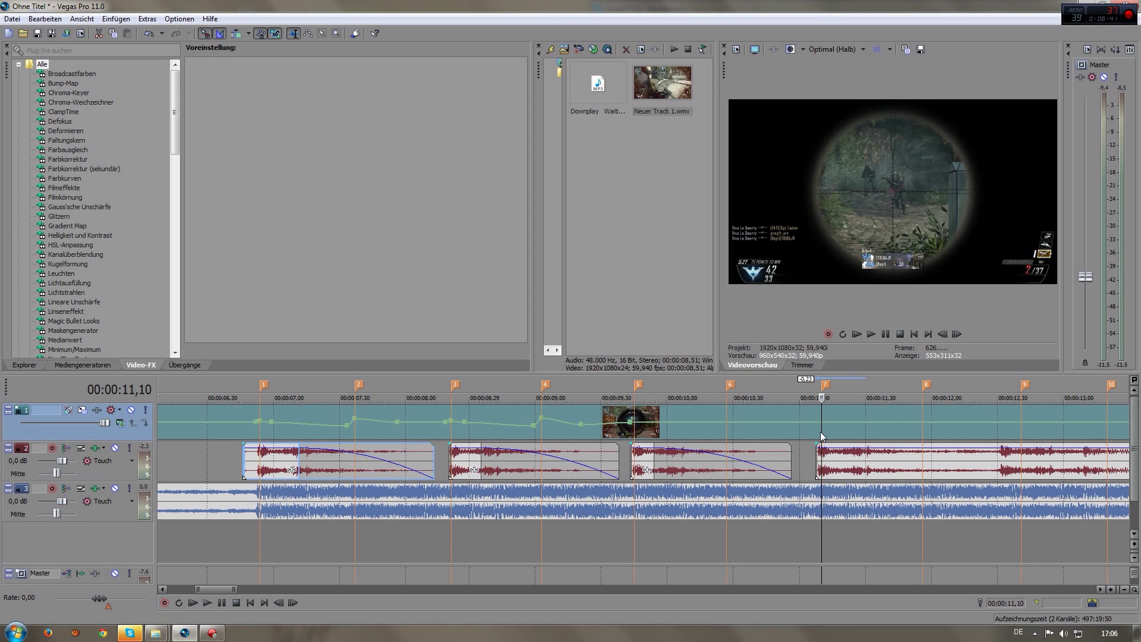
# - Add a velocity point just after the fifth marker, at 00:00:09,52, and one at 00:00:10,22 set to 59 %
pyautogui.click(653, 428)
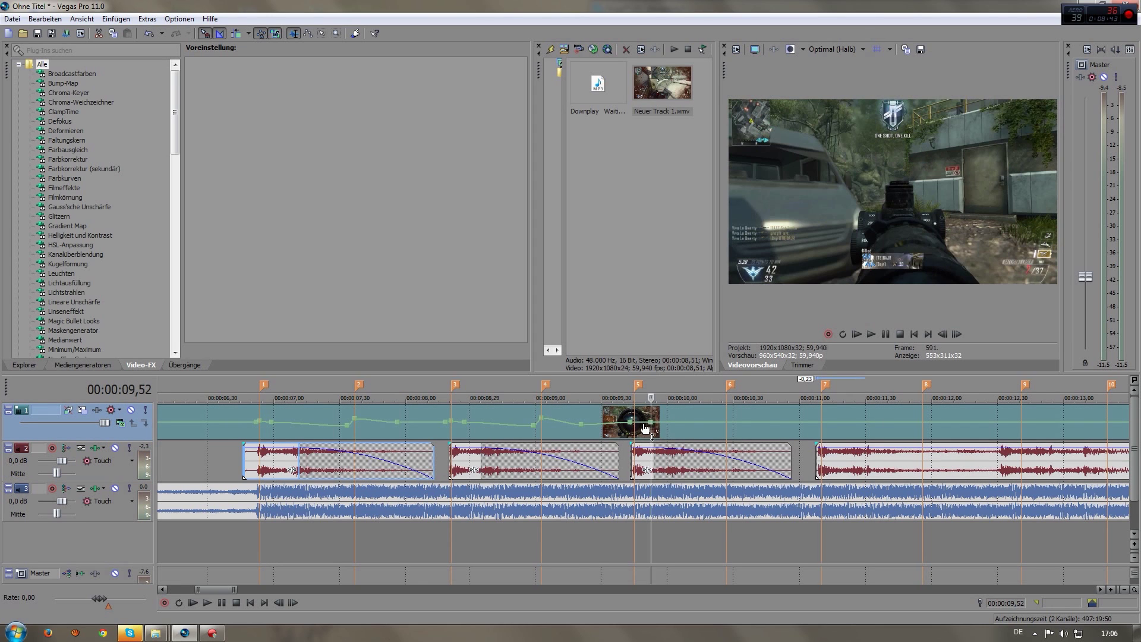
pyautogui.scroll(3, 630, 427)
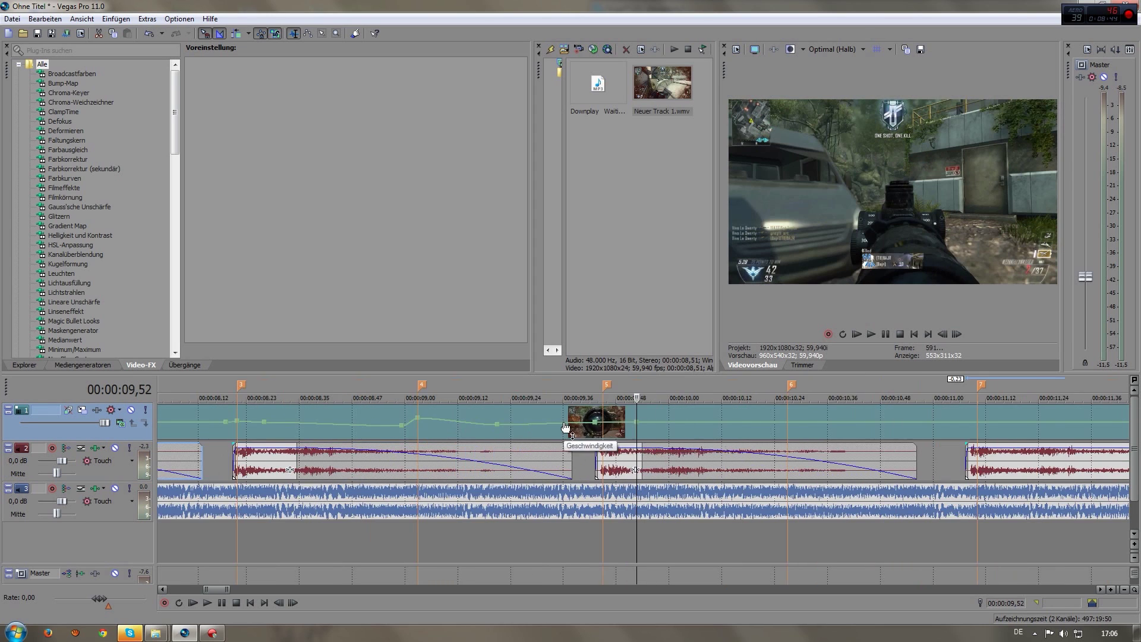
pyautogui.click(602, 423)
pyautogui.scroll(-2, 623, 429)
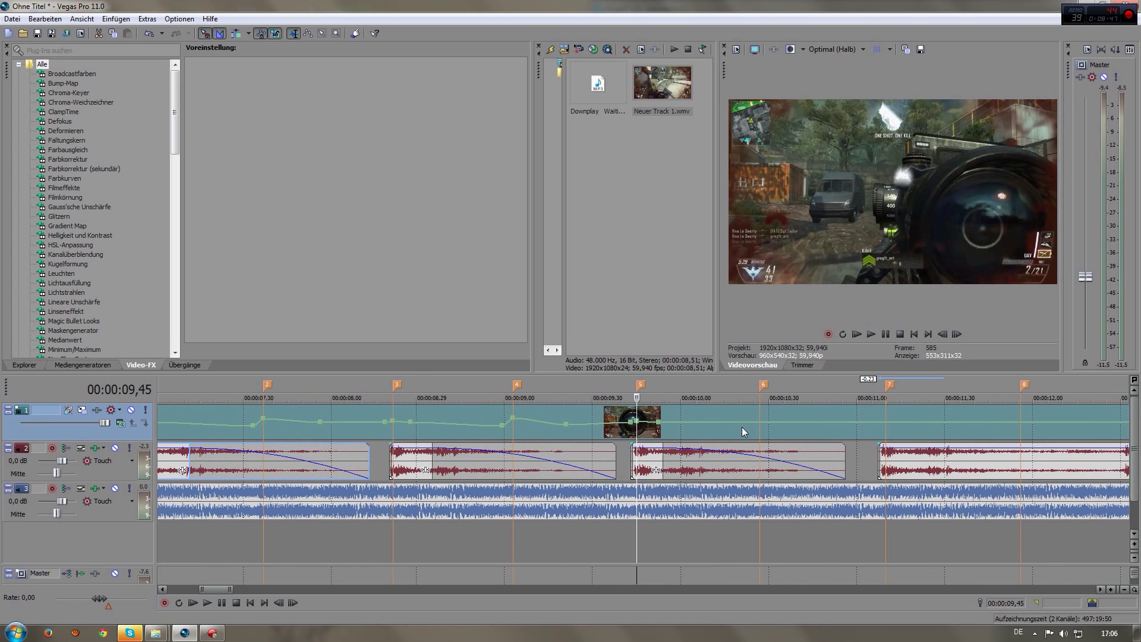
pyautogui.click(747, 428)
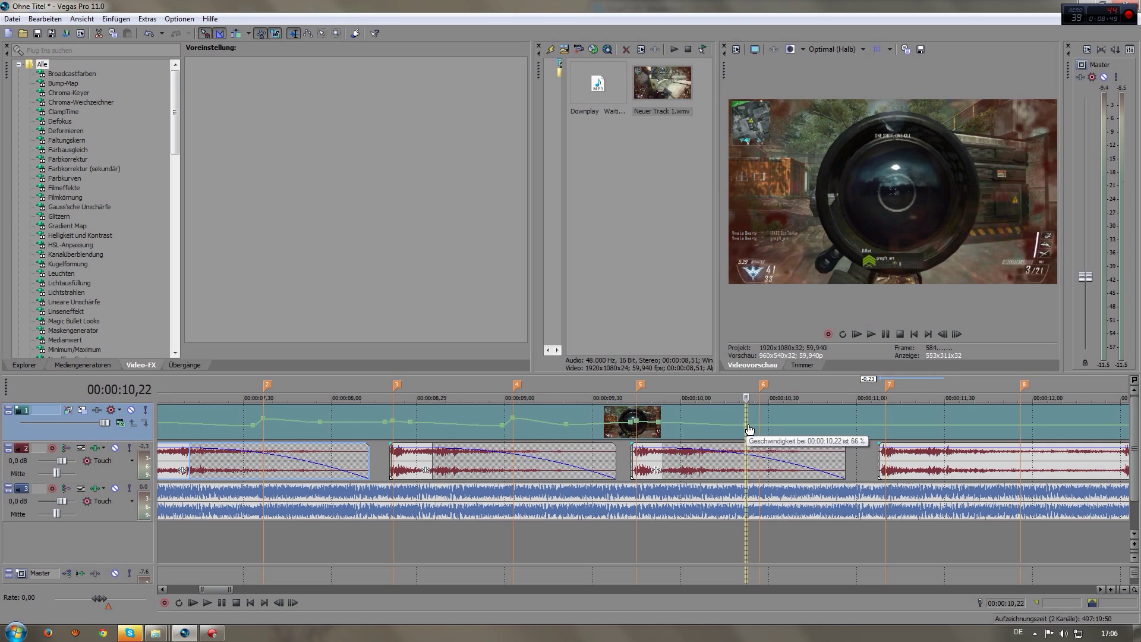
pyautogui.click(747, 427)
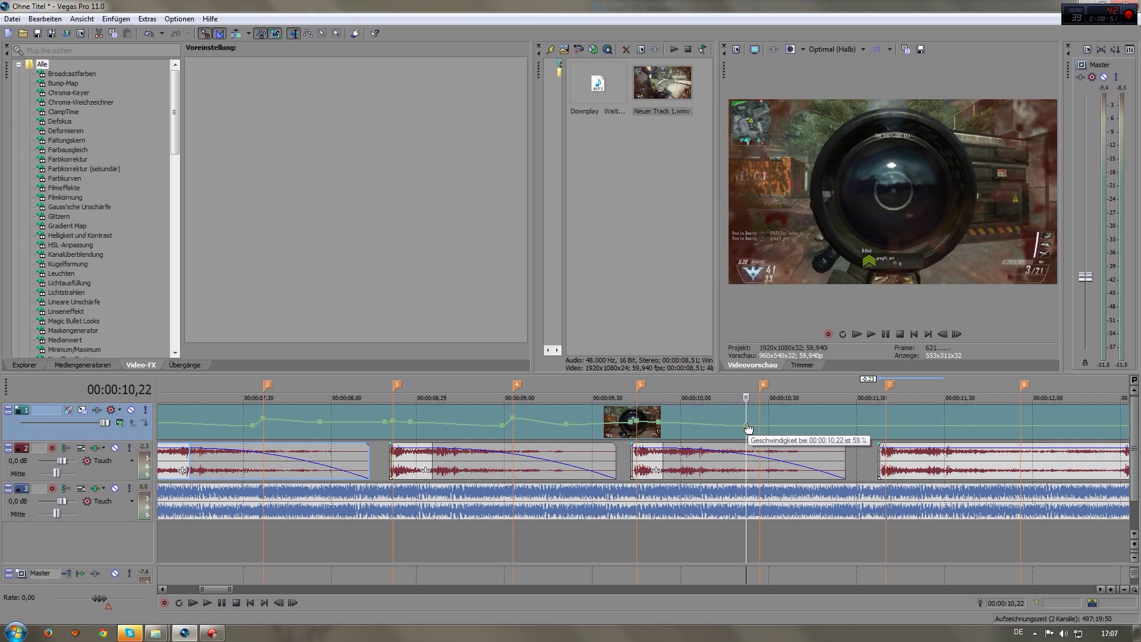
# - Add a velocity point of 141 % at the sixth marker, at 00:00:10,27, and two further points before the seventh marker
pyautogui.moveTo(777, 430); pyautogui.dragTo(820, 422)
pyautogui.click(881, 430)
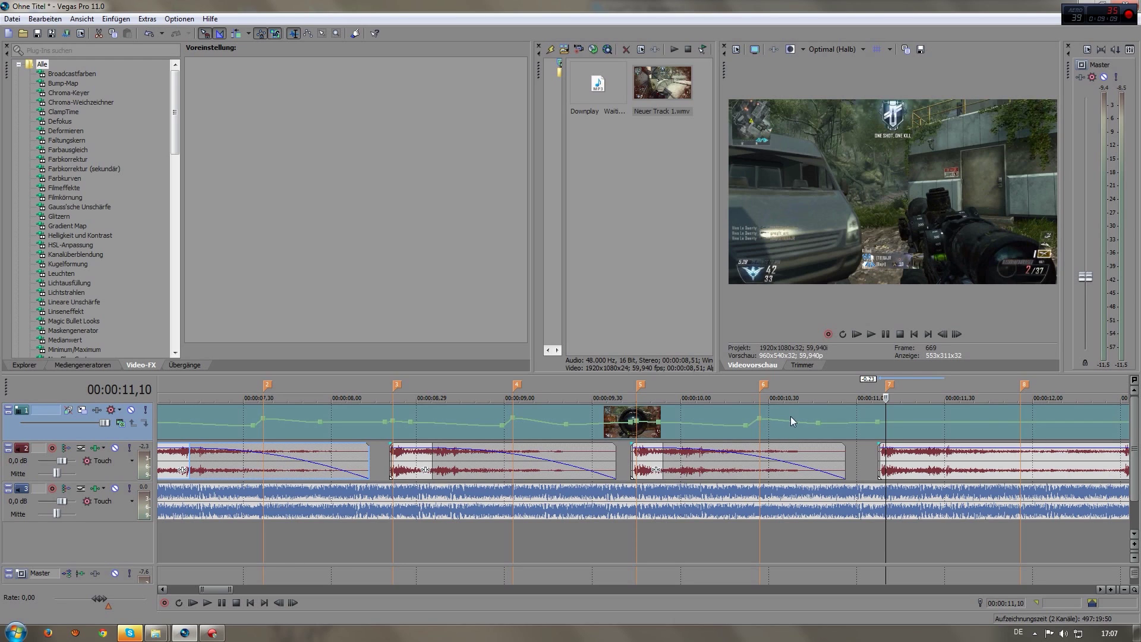
pyautogui.moveTo(760, 421)
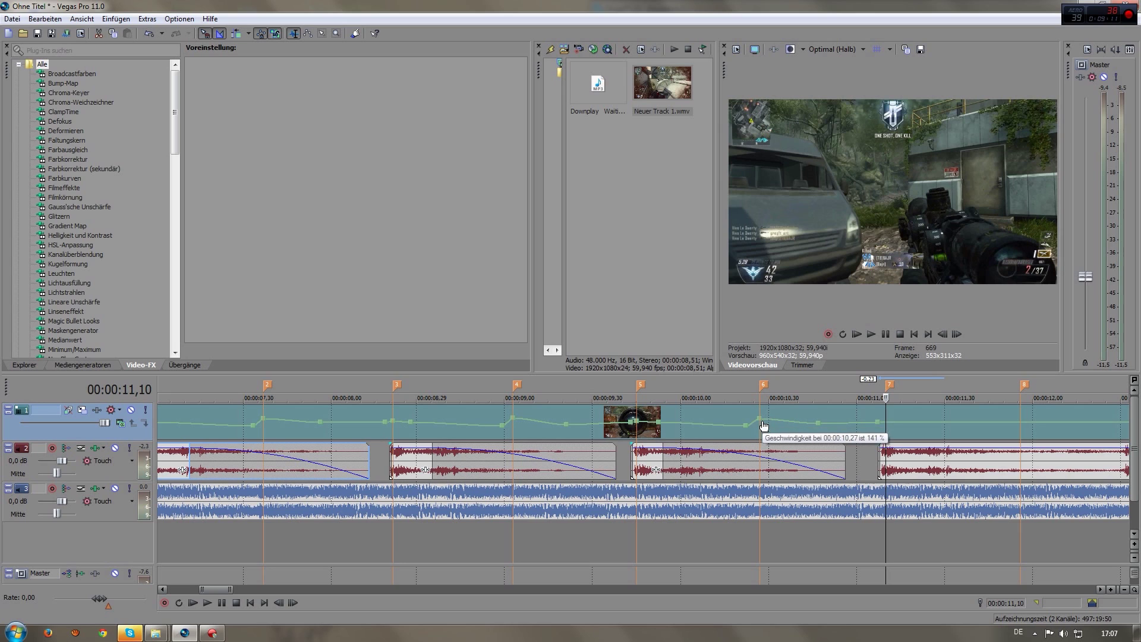
# - Delete the velocity point midway between the sixth and seventh markers after trying a higher speed there
pyautogui.click(781, 425)
pyautogui.click(789, 425)
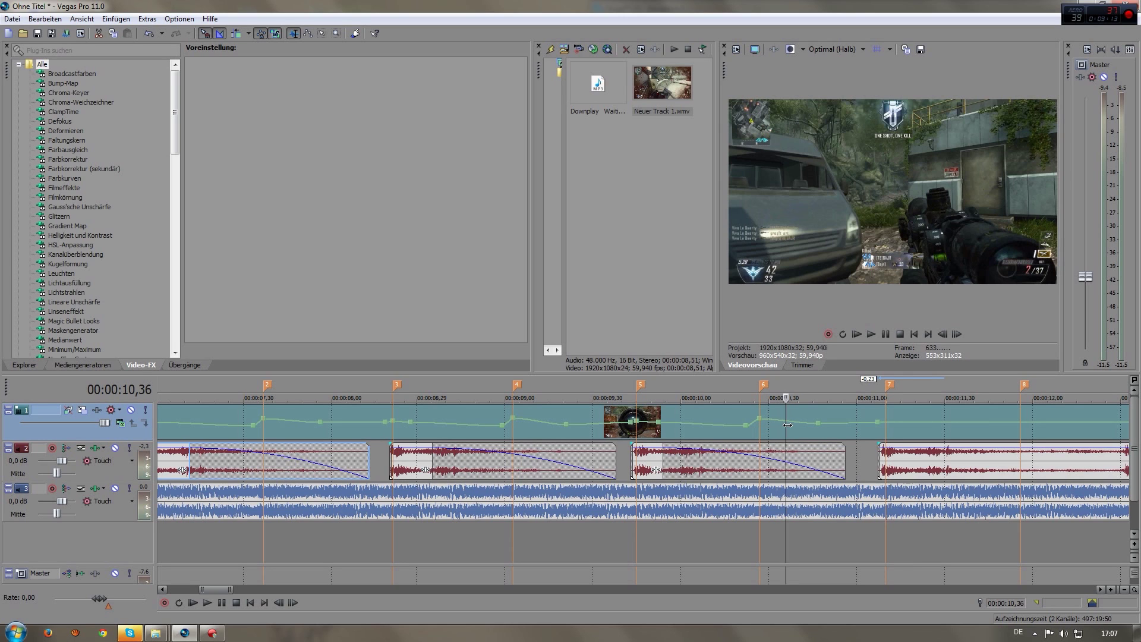
pyautogui.moveTo(789, 425); pyautogui.dragTo(819, 418)
pyautogui.rightClick(819, 419)
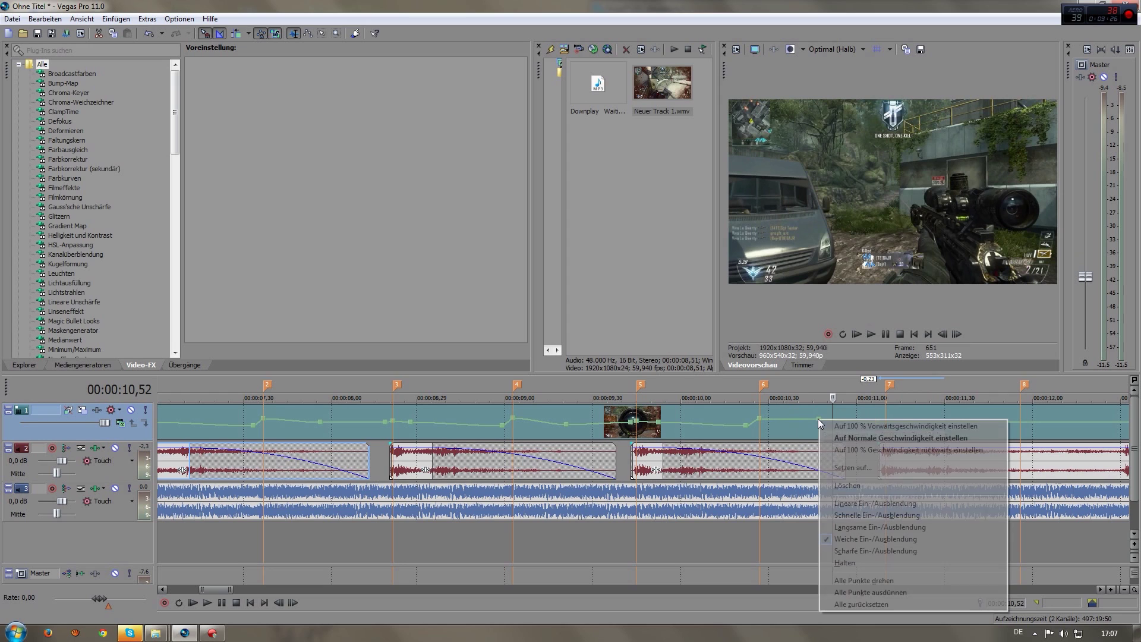
pyautogui.click(845, 483)
# - Try splitting the video clip at 00:00:11,12, closing up the trimmed second part against the first, and play back the cut
pyautogui.moveTo(832, 429); pyautogui.dragTo(891, 433)
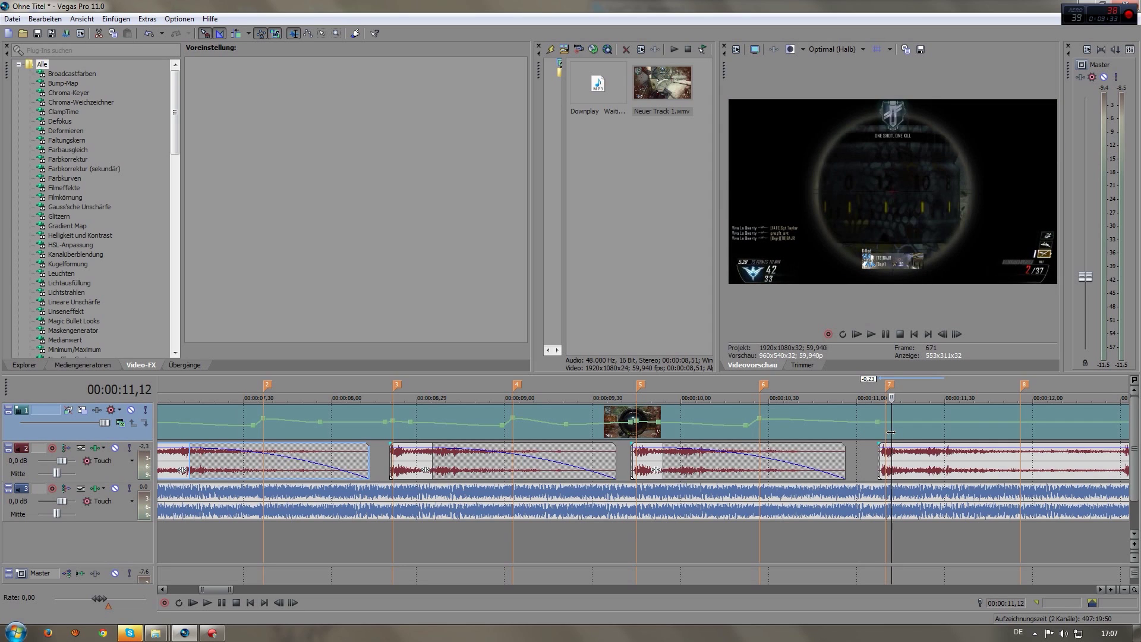
pyautogui.press('s')
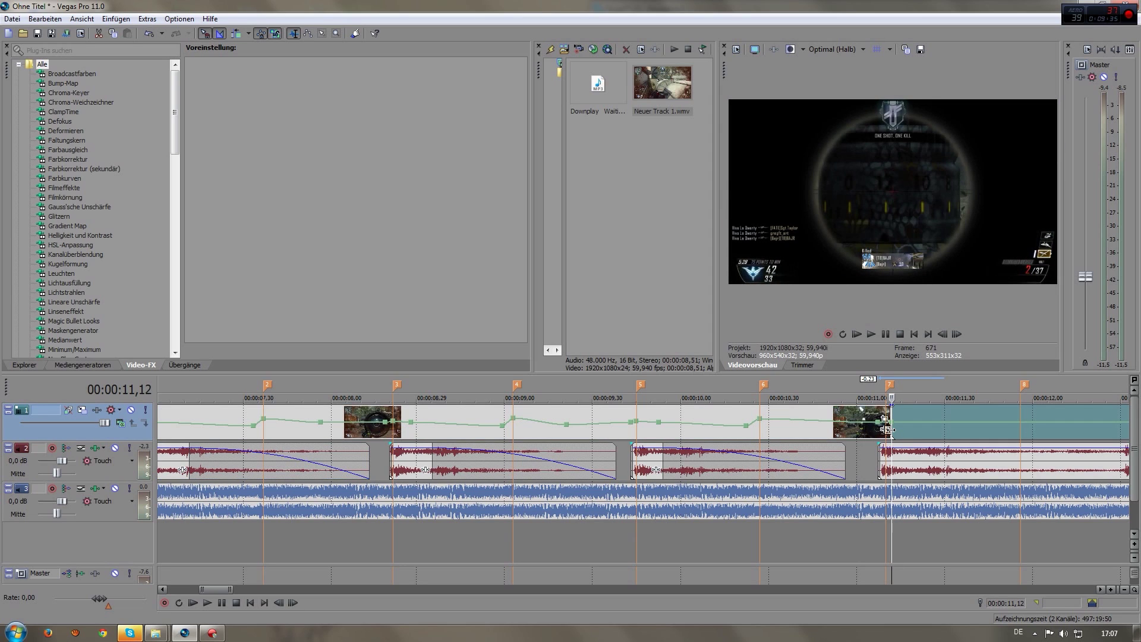
pyautogui.moveTo(890, 429); pyautogui.dragTo(945, 432)
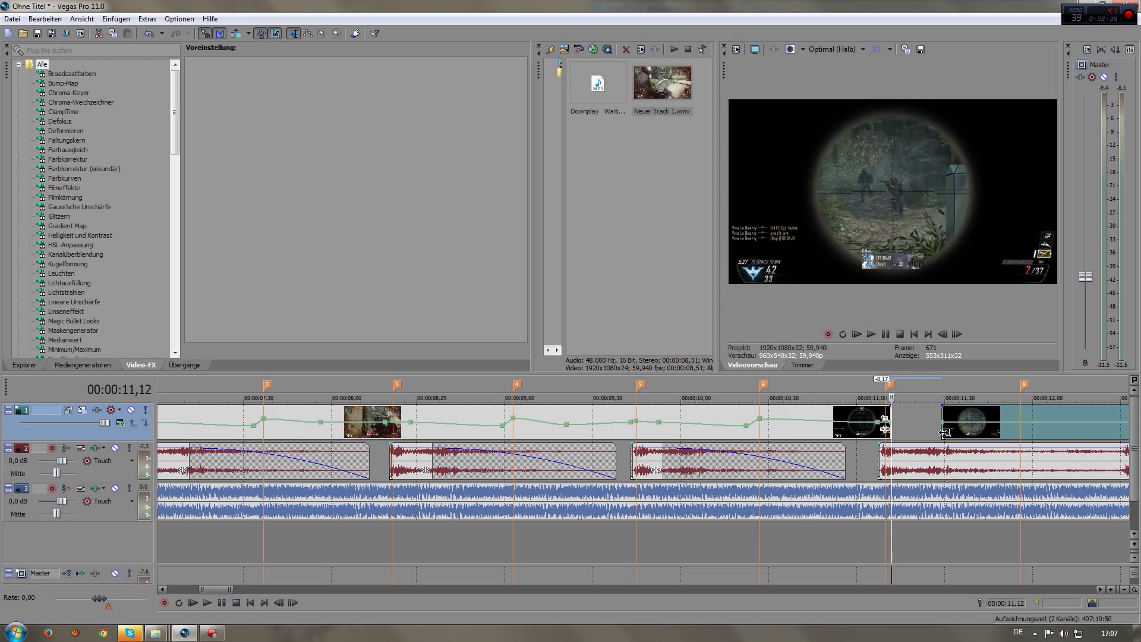
pyautogui.moveTo(945, 432); pyautogui.dragTo(908, 432)
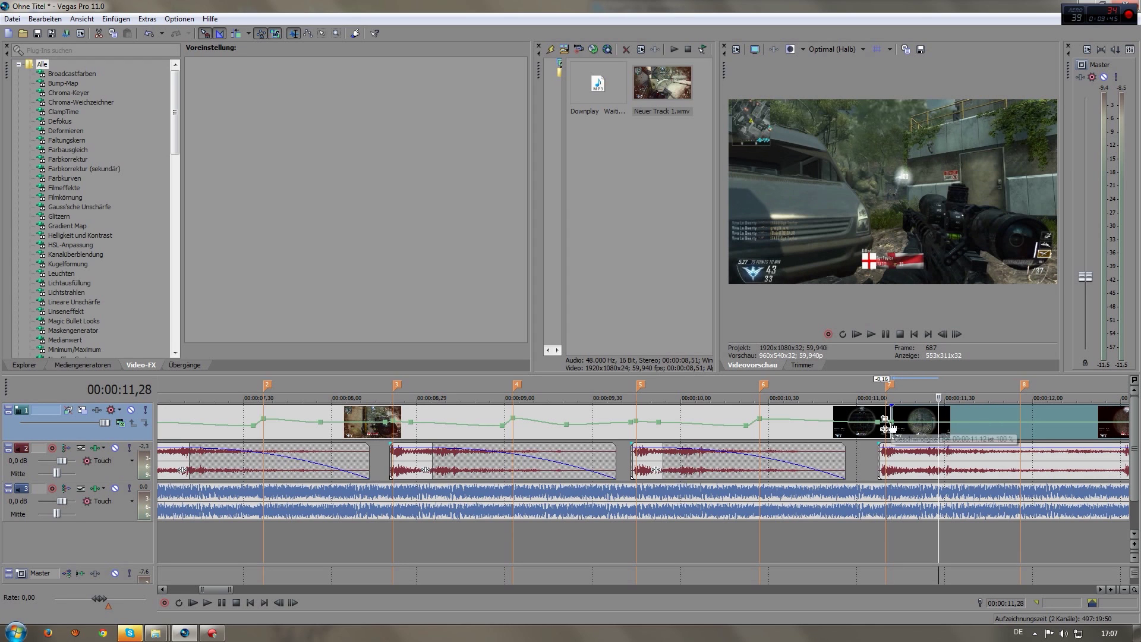
pyautogui.click(869, 431)
pyautogui.moveTo(869, 430)
pyautogui.mouseDown()
pyautogui.moveTo(919, 432)
pyautogui.moveTo(860, 431)
pyautogui.mouseUp()
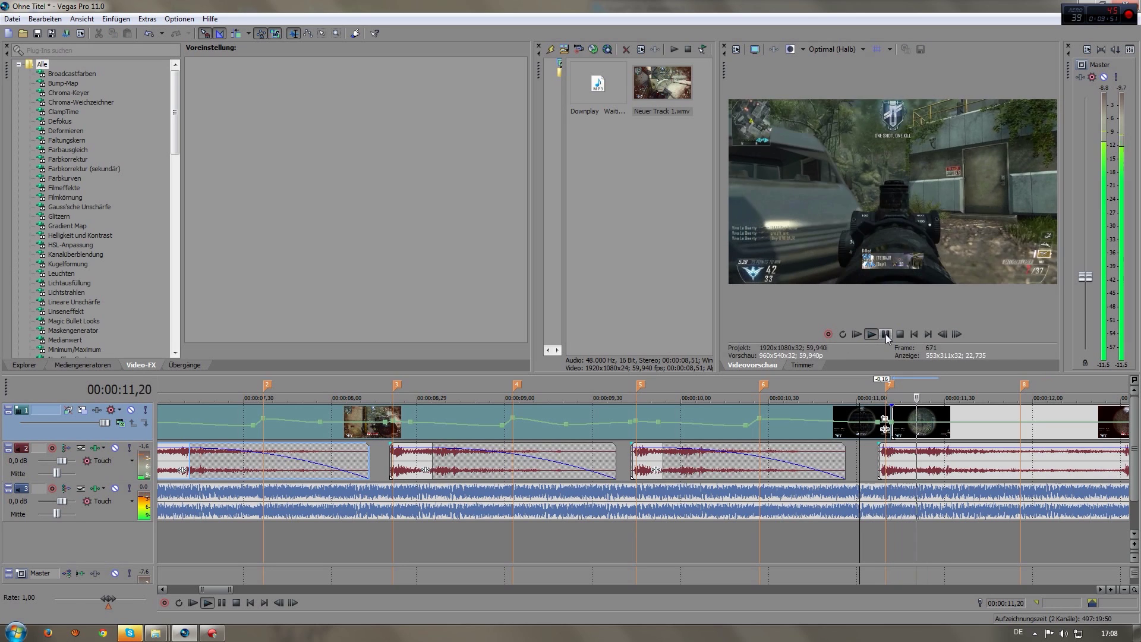
# - Remove the second video part, extend the end of the first part by 39 frames and check the frame at the seventh marker
pyautogui.click(868, 442)
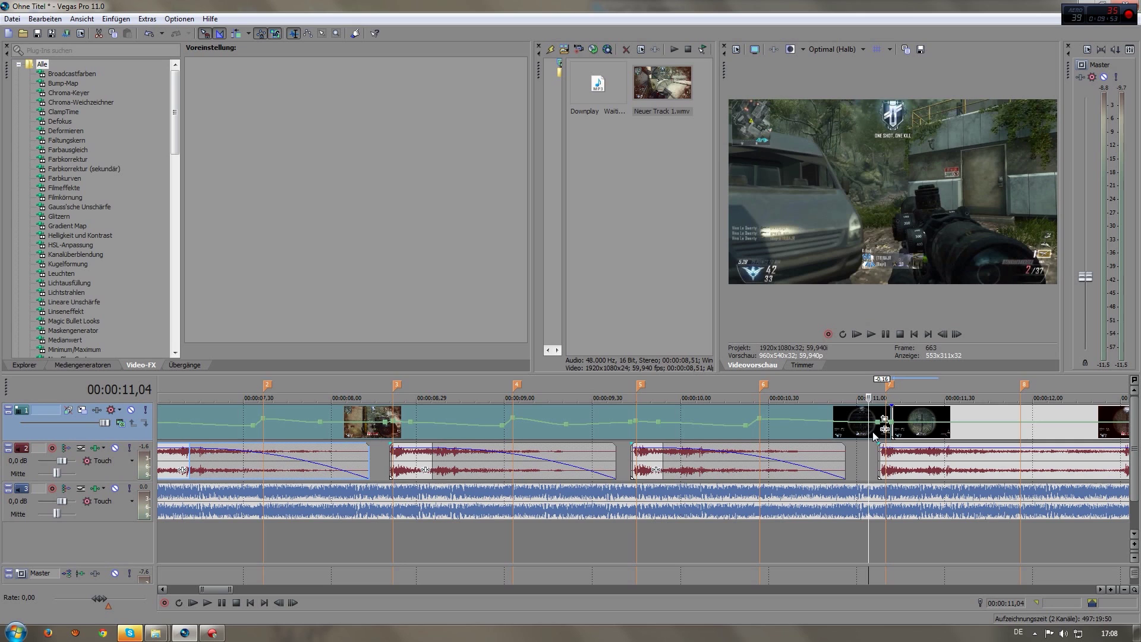
pyautogui.moveTo(866, 431); pyautogui.dragTo(1004, 419)
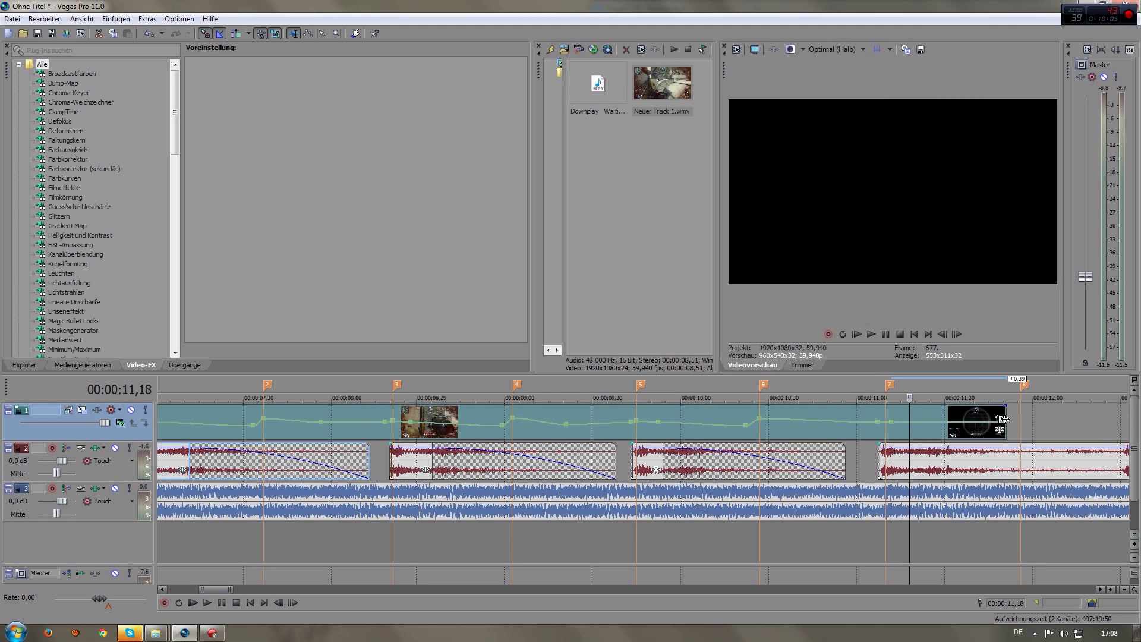
pyautogui.click(885, 430)
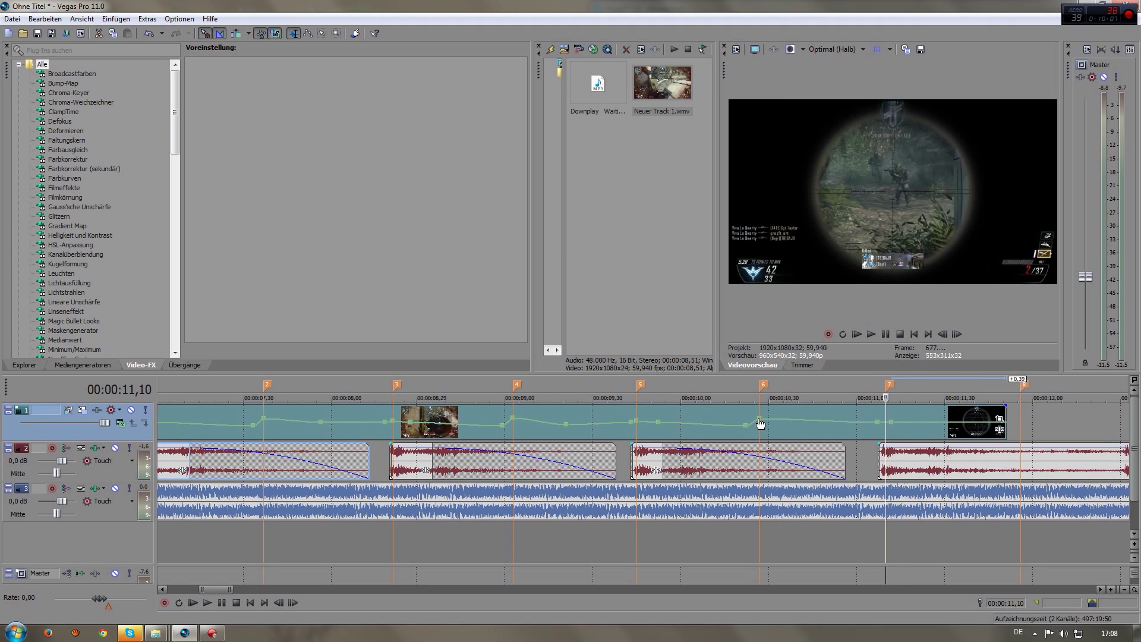
# - Raise the velocity point at the sixth marker, 00:00:10,27, to 238 % and play back the section through the seventh marker
pyautogui.moveTo(760, 423)
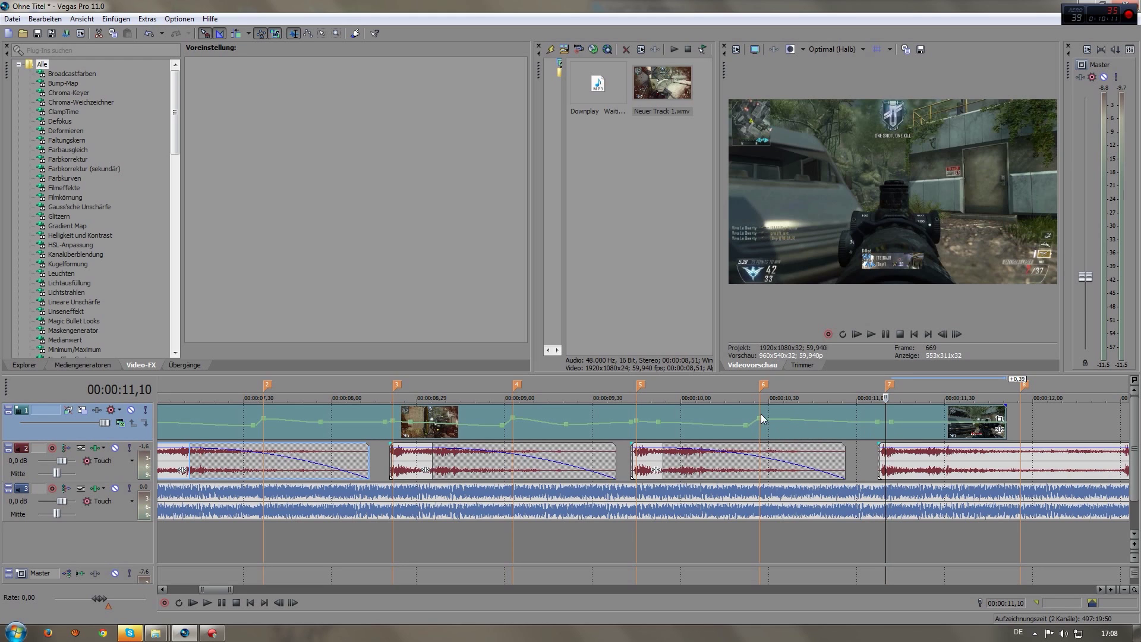
pyautogui.moveTo(763, 422); pyautogui.dragTo(760, 412)
pyautogui.click(744, 433)
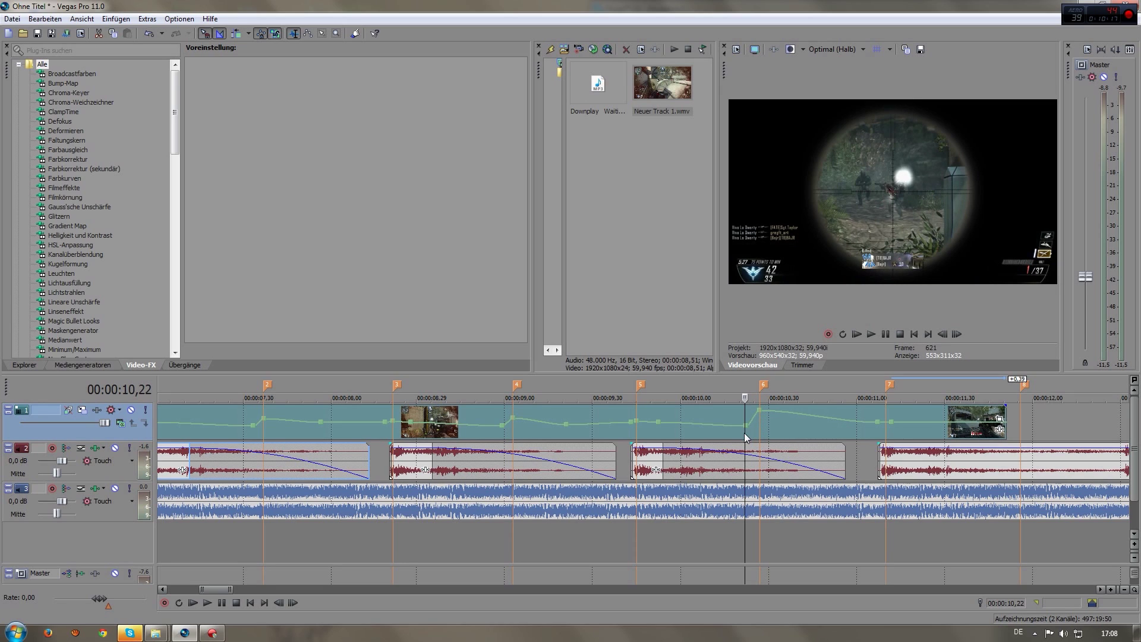
pyautogui.click(885, 334)
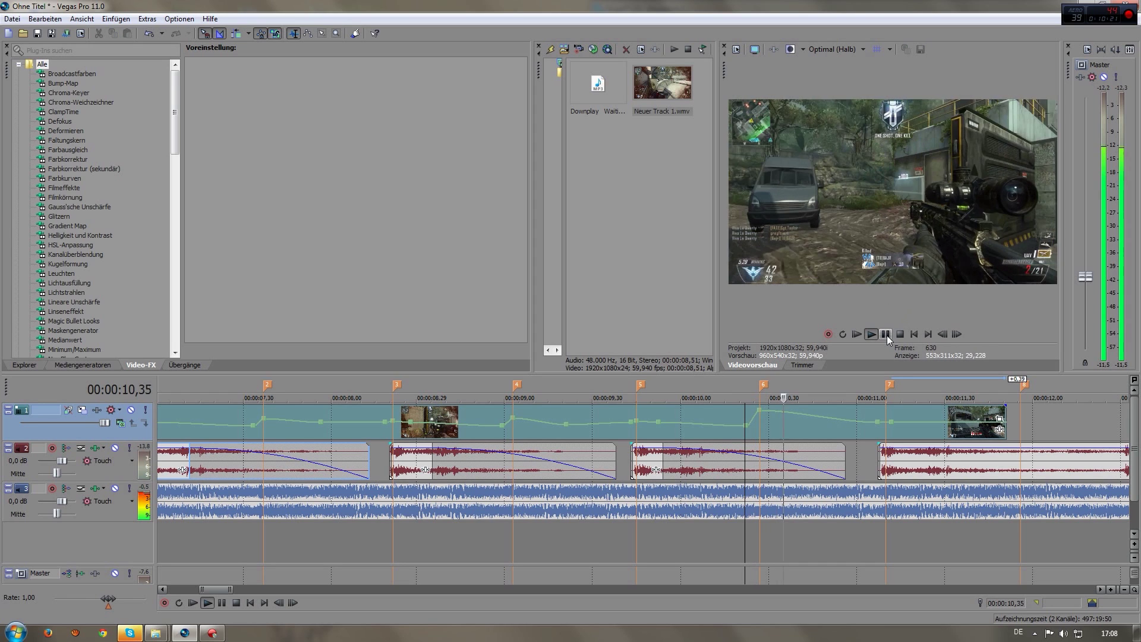
pyautogui.click(887, 335)
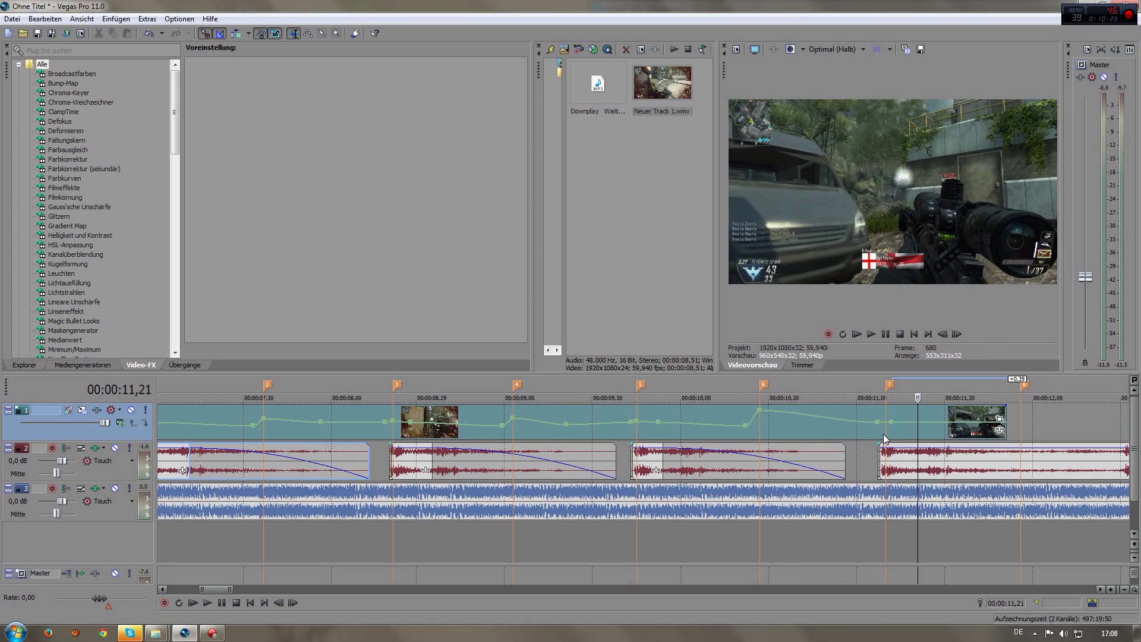
pyautogui.click(884, 434)
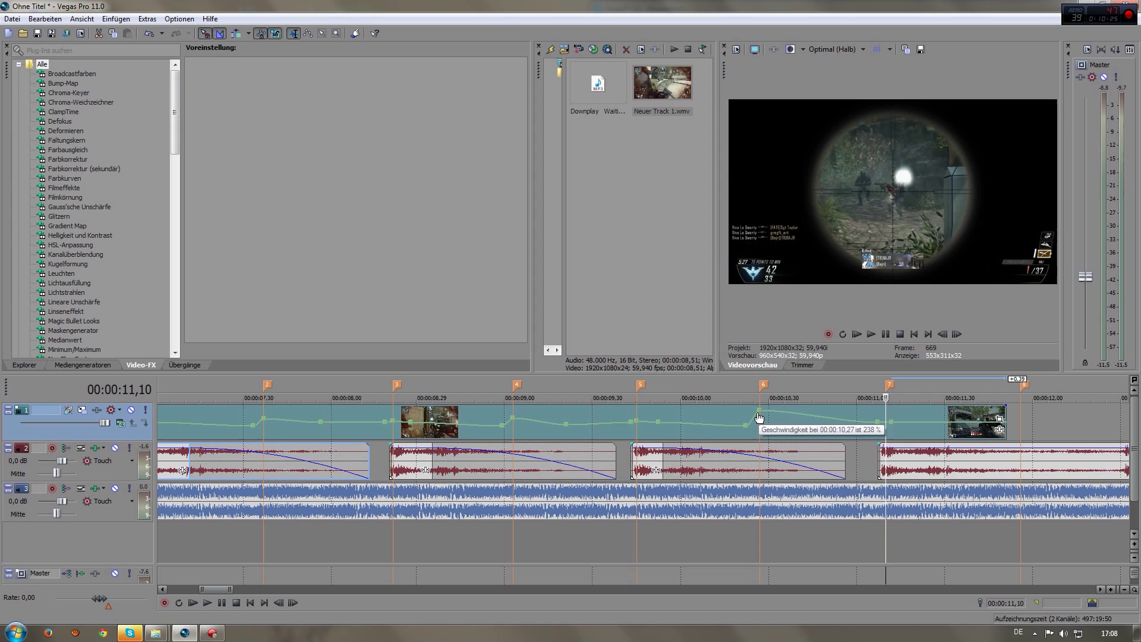
# - Split the video clip at the sixth marker, 00:00:10,27, trim 15 frames off the second part's start and close the gap
pyautogui.click(761, 424)
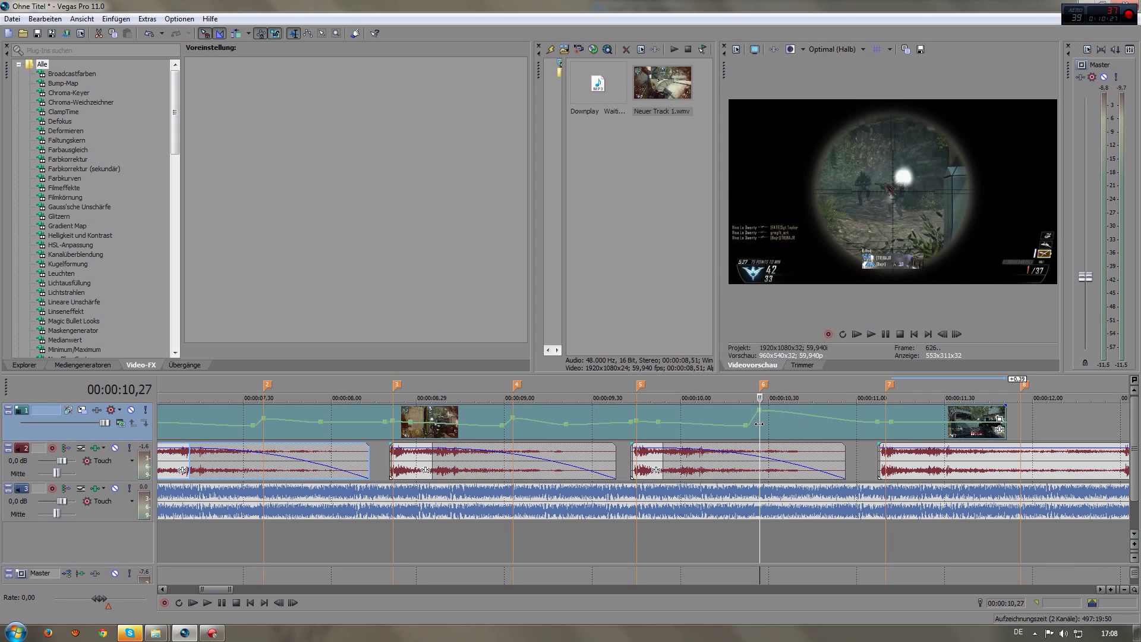
pyautogui.press('s')
pyautogui.press('m')
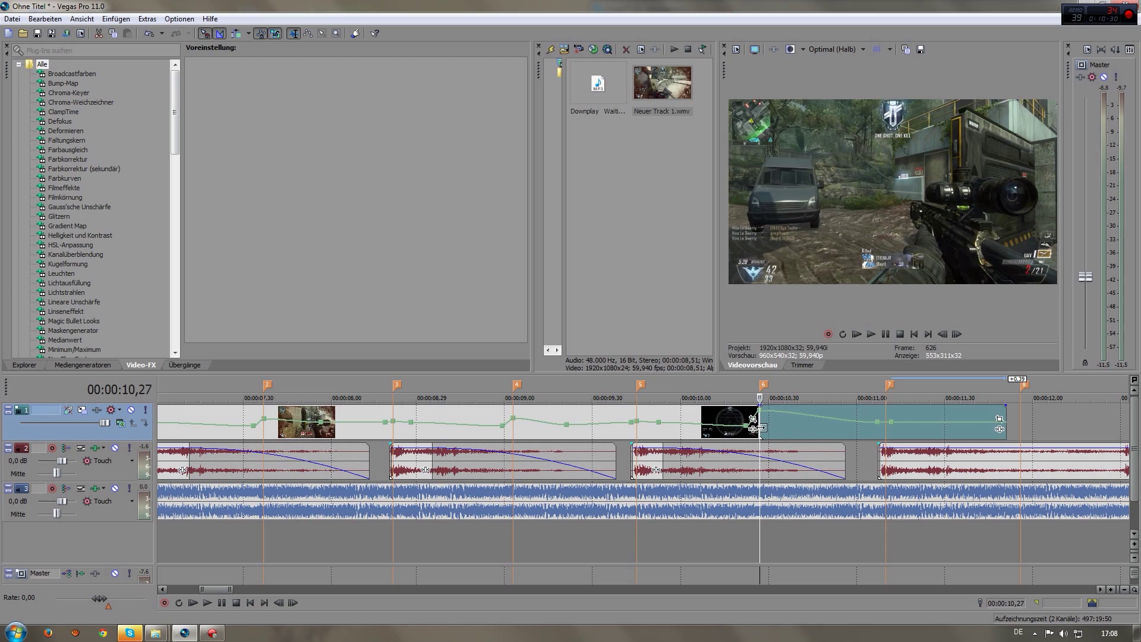
pyautogui.moveTo(758, 415); pyautogui.dragTo(789, 435)
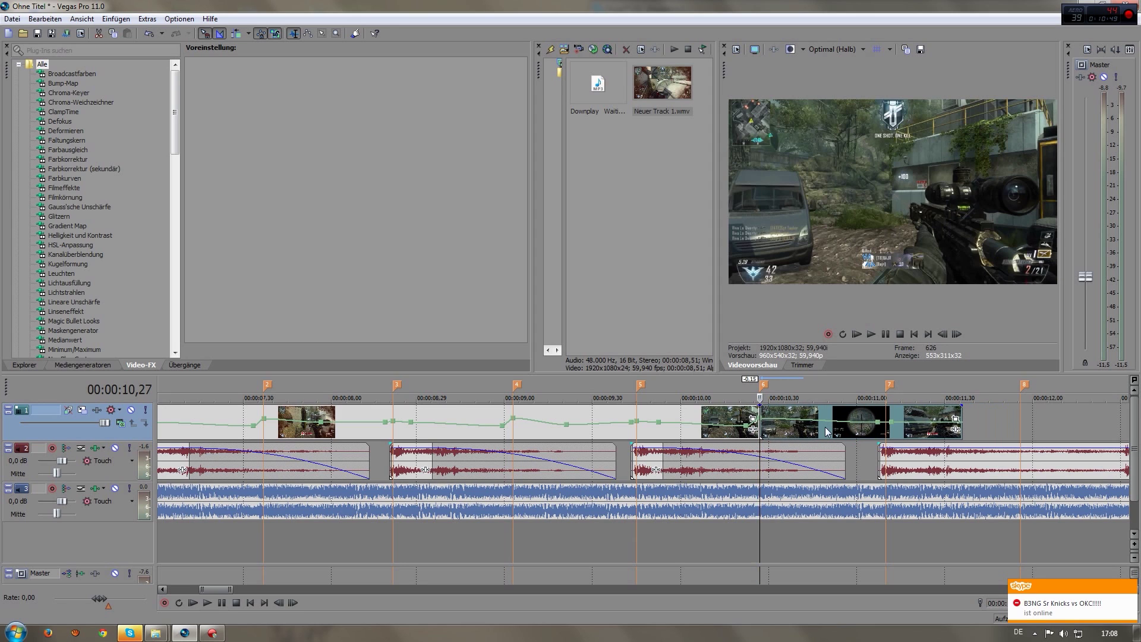
# - Check the shot's frames around the seventh marker and trim 2 more frames off the second part's start, keeping the parts joined
pyautogui.click(886, 429)
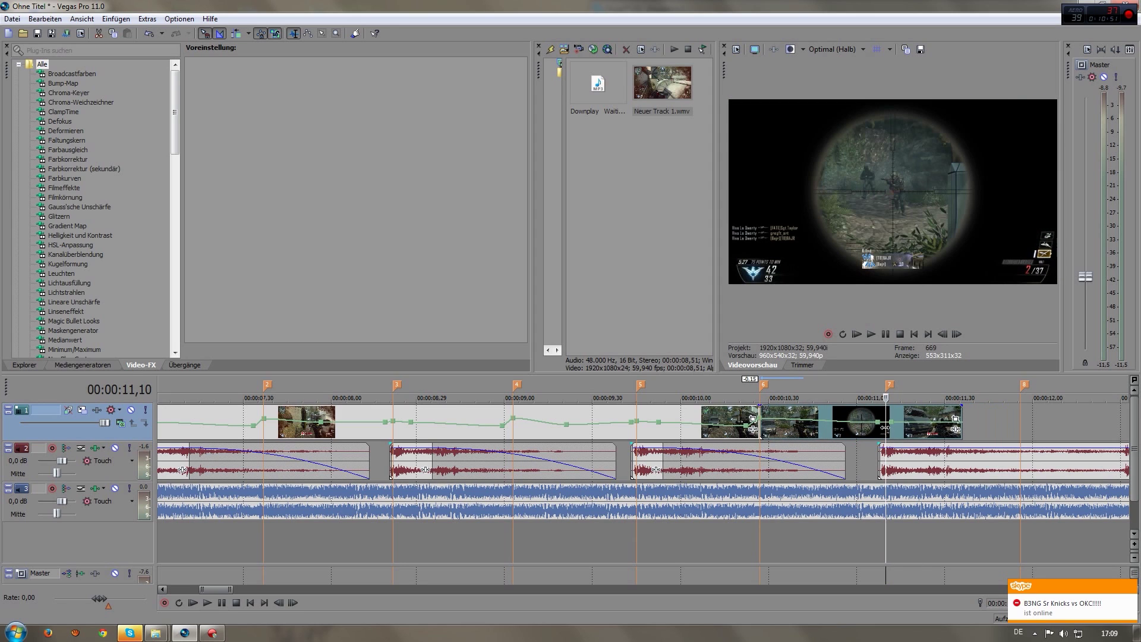
pyautogui.click(956, 335)
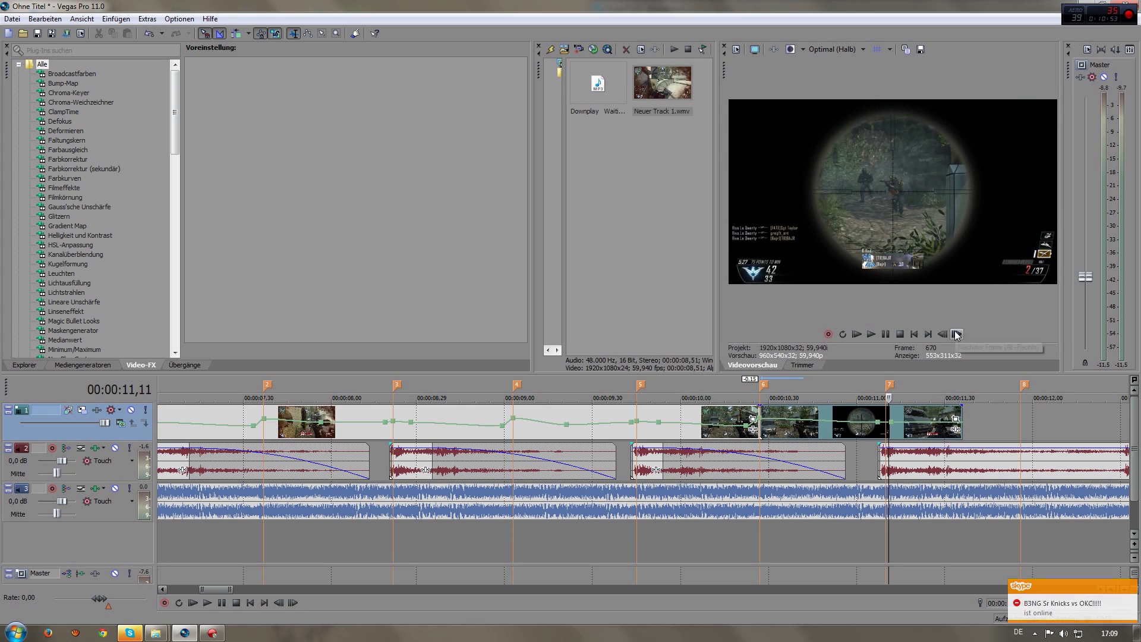
pyautogui.click(956, 334)
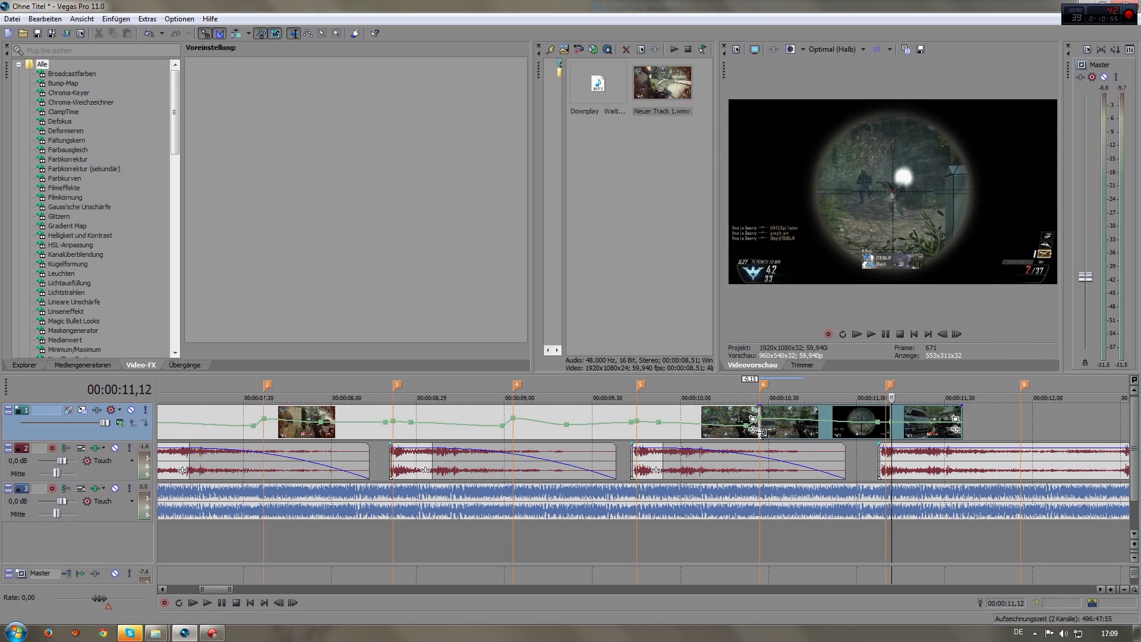
pyautogui.moveTo(765, 433); pyautogui.dragTo(772, 434)
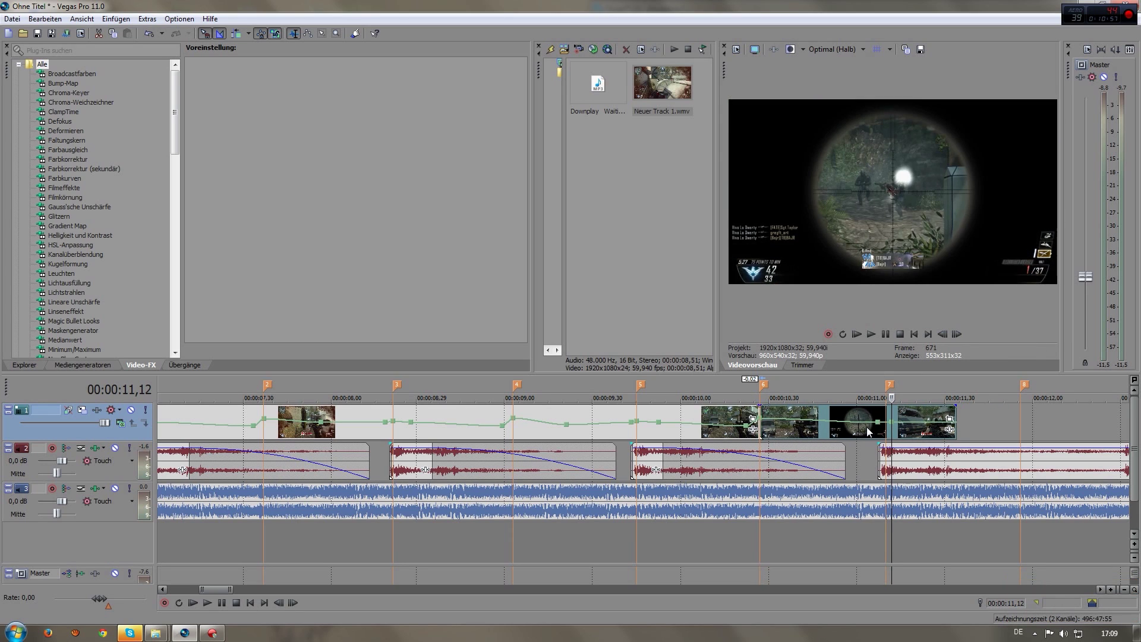
pyautogui.click(883, 427)
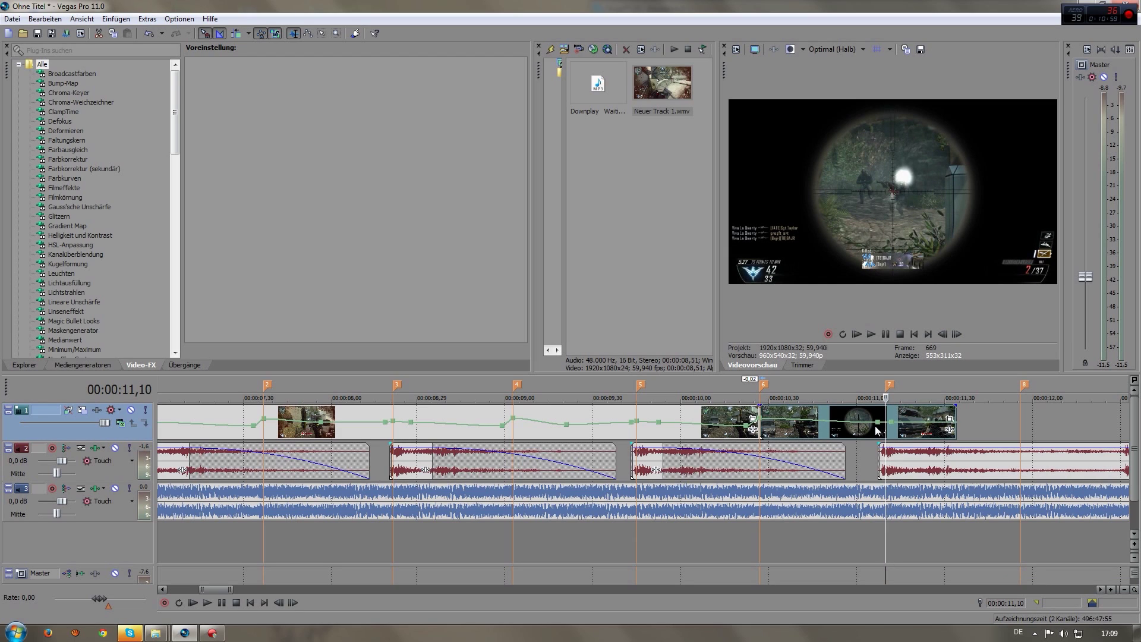
# - Scrub across the cut at the sixth marker and play back from 00:00:09,43 past the seventh marker
pyautogui.click(741, 439)
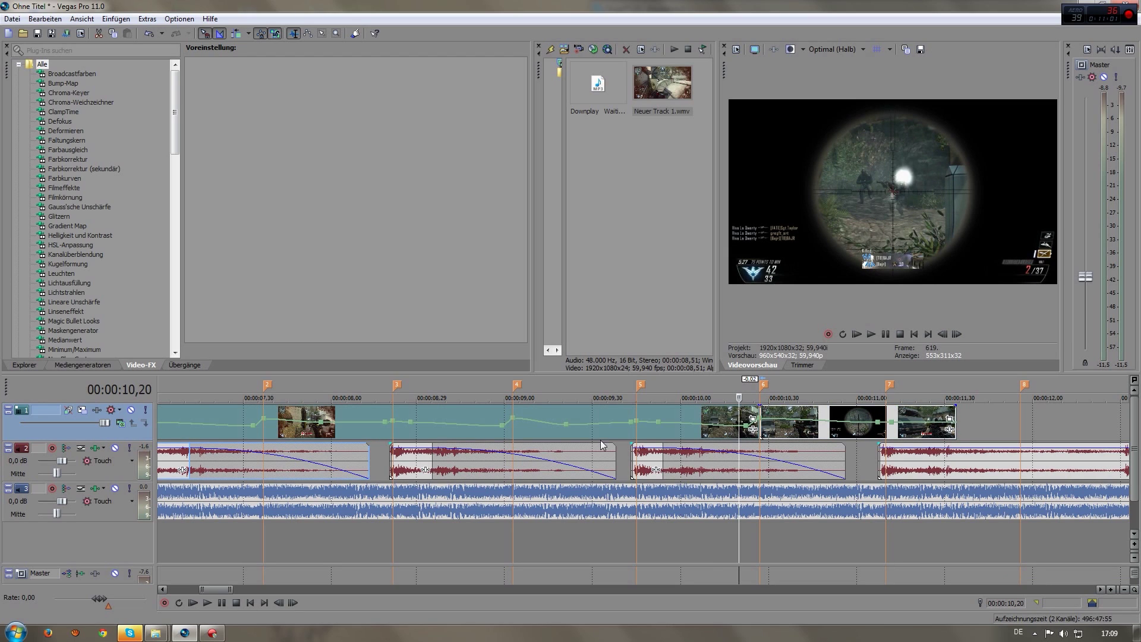
pyautogui.click(469, 445)
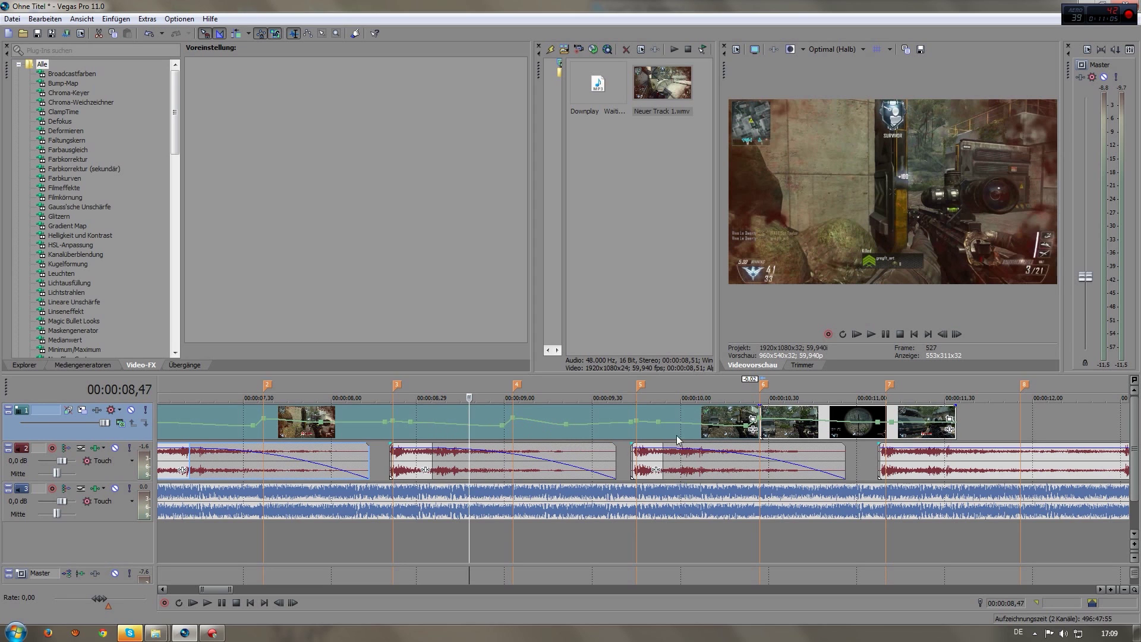
pyautogui.scroll(3, 738, 443)
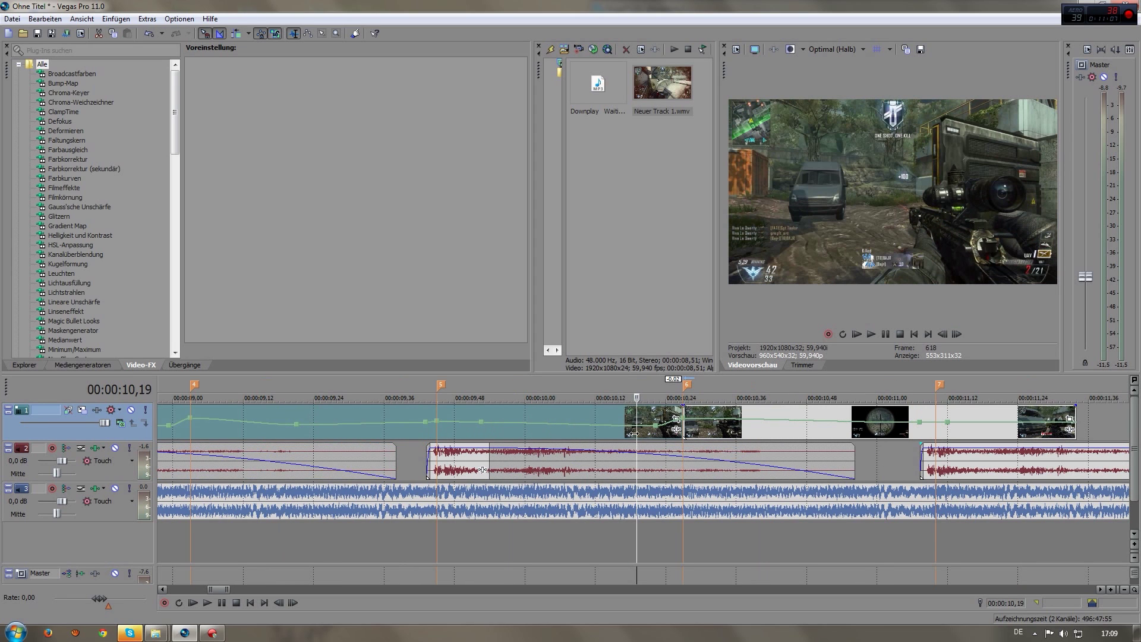
pyautogui.moveTo(638, 431); pyautogui.dragTo(735, 436)
pyautogui.press('Right')
pyautogui.scroll(-1, 734, 437)
pyautogui.scroll(-1, 734, 438)
pyautogui.click(594, 456)
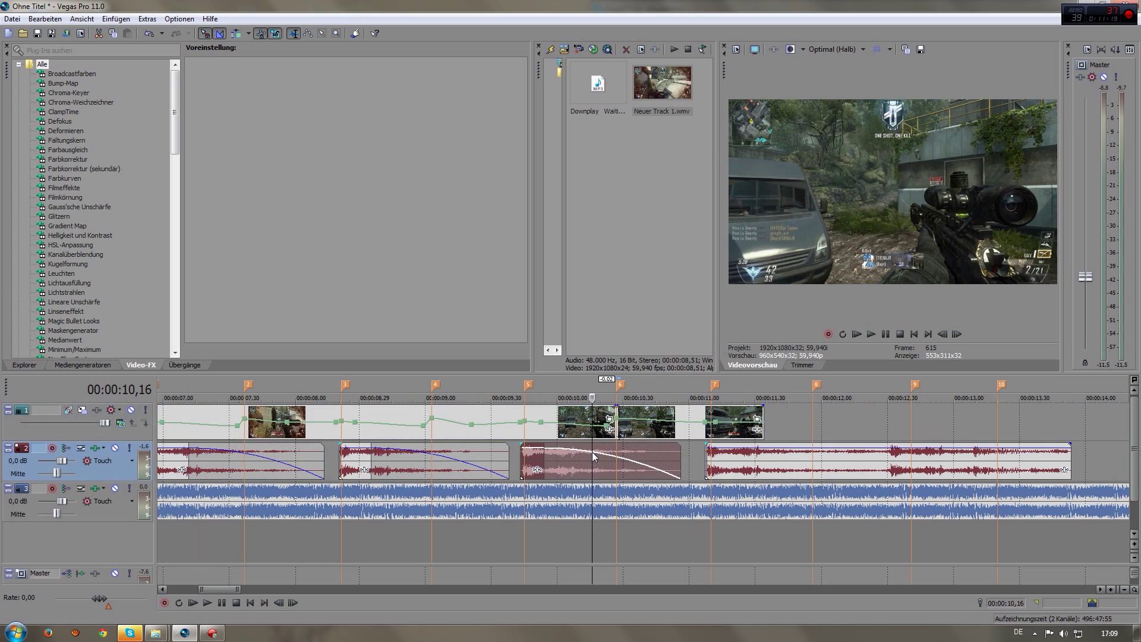
pyautogui.click(547, 433)
pyautogui.click(517, 433)
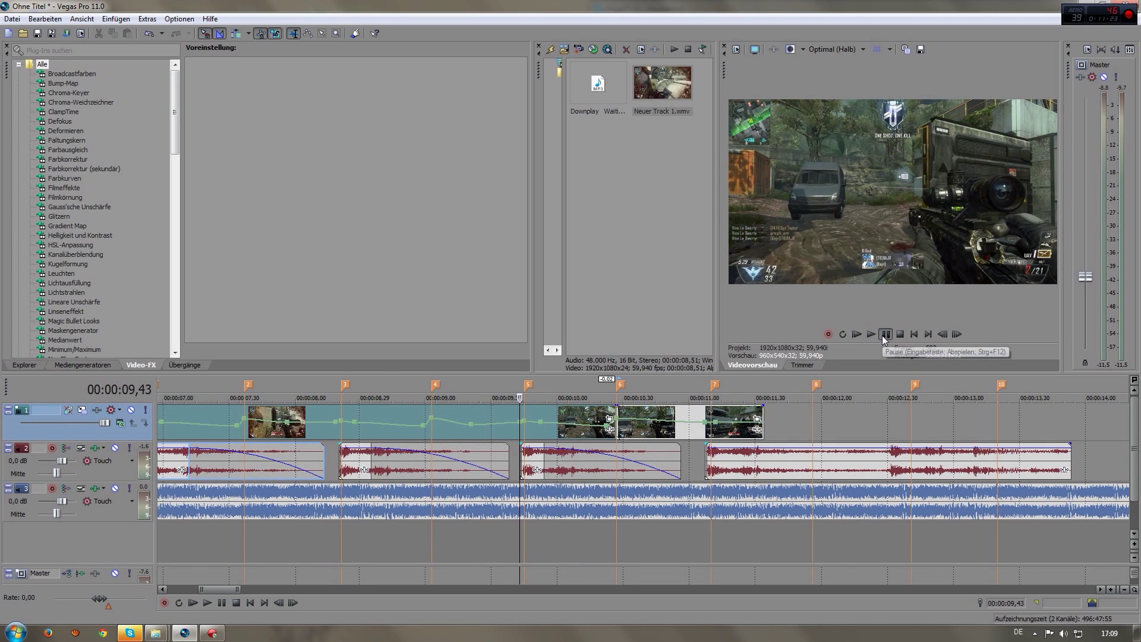
pyautogui.click(884, 336)
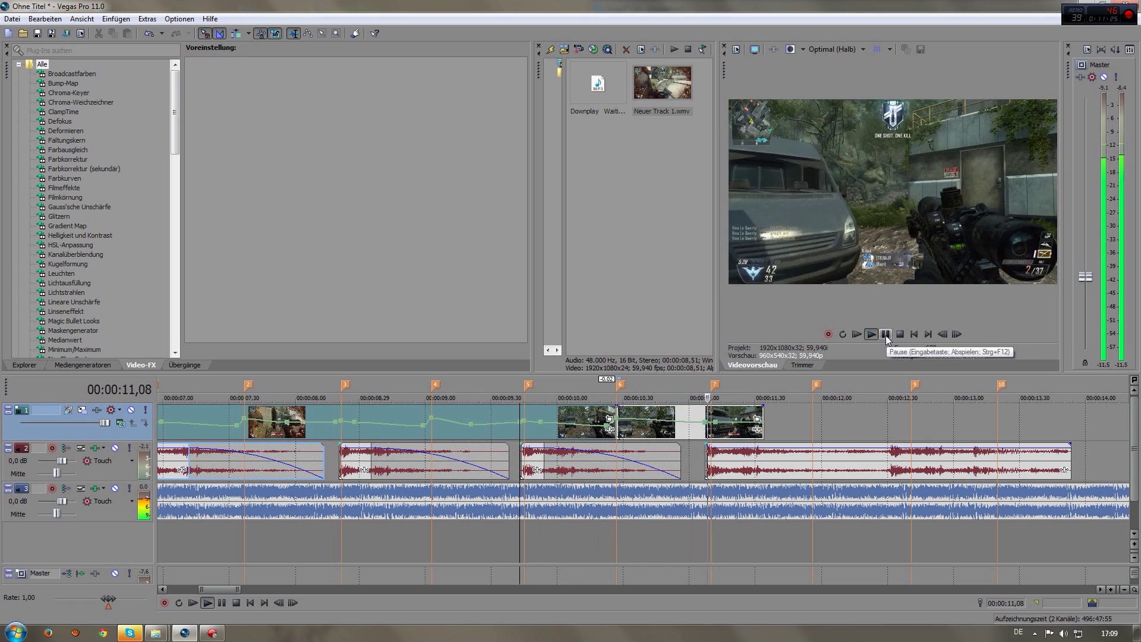
pyautogui.click(886, 336)
# - Extend the end of the second video part by 22 frames to the eighth marker and shorten the last gunshot audio to match
pyautogui.click(789, 417)
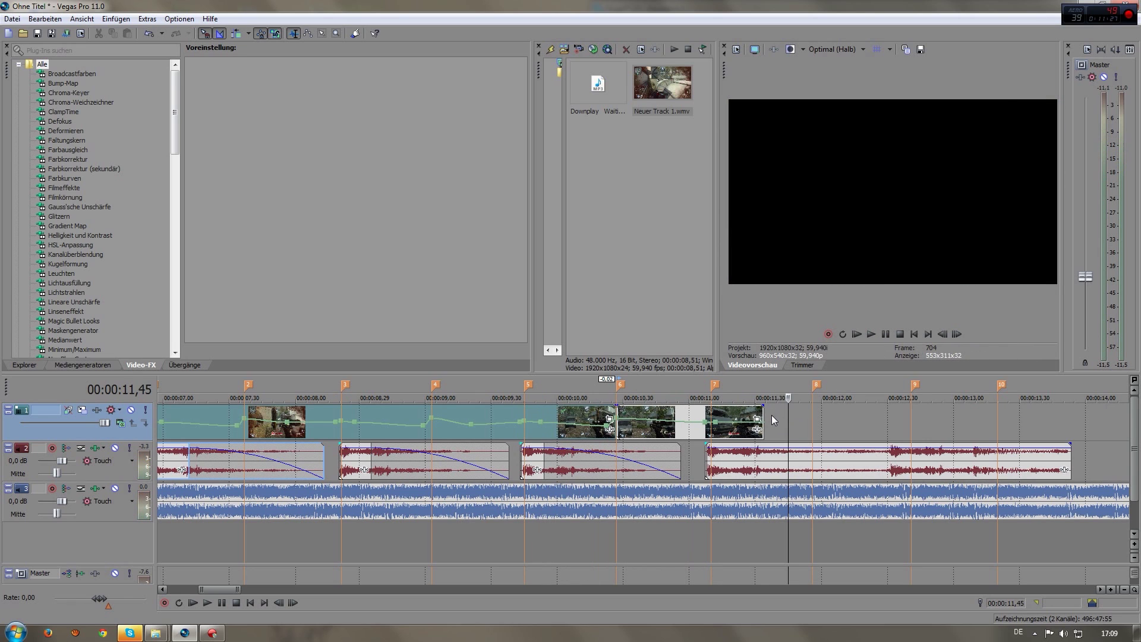
pyautogui.moveTo(763, 419); pyautogui.dragTo(810, 419)
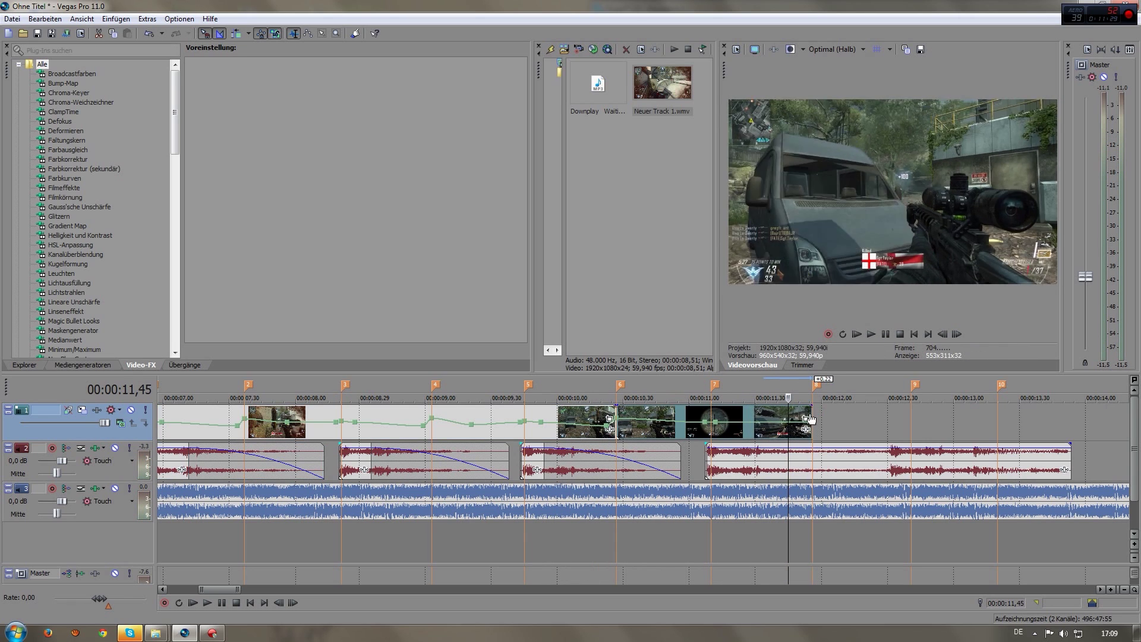
pyautogui.moveTo(1068, 460); pyautogui.dragTo(733, 440)
# - Scrub through the footage between the seventh and eighth markers to check the last shot
pyautogui.click(735, 426)
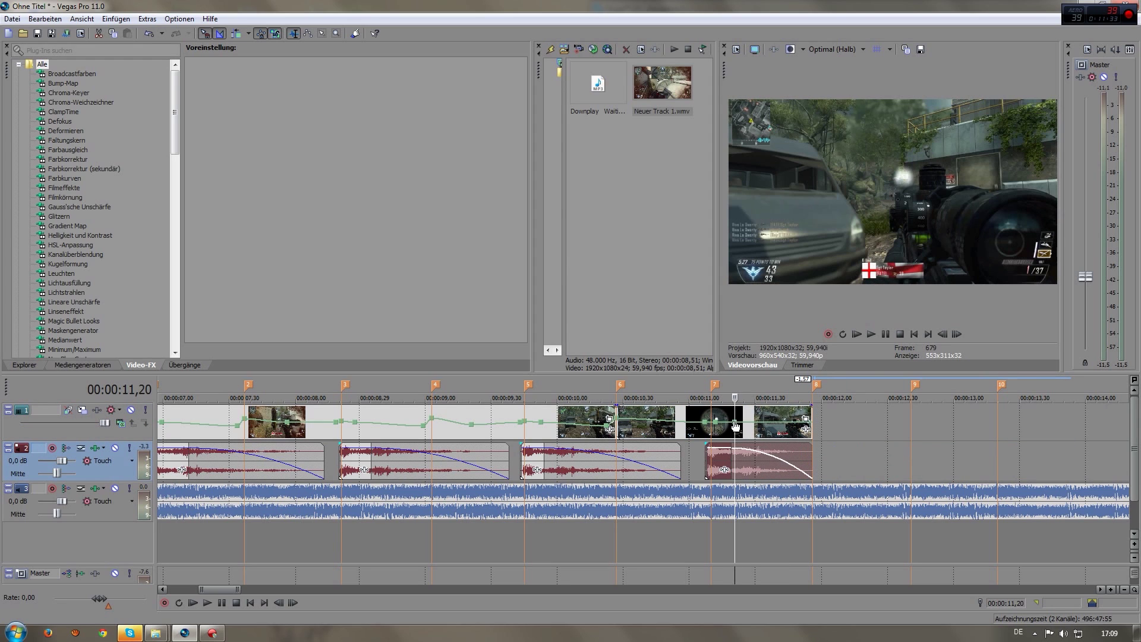
pyautogui.moveTo(736, 420); pyautogui.dragTo(821, 432)
pyautogui.click(784, 426)
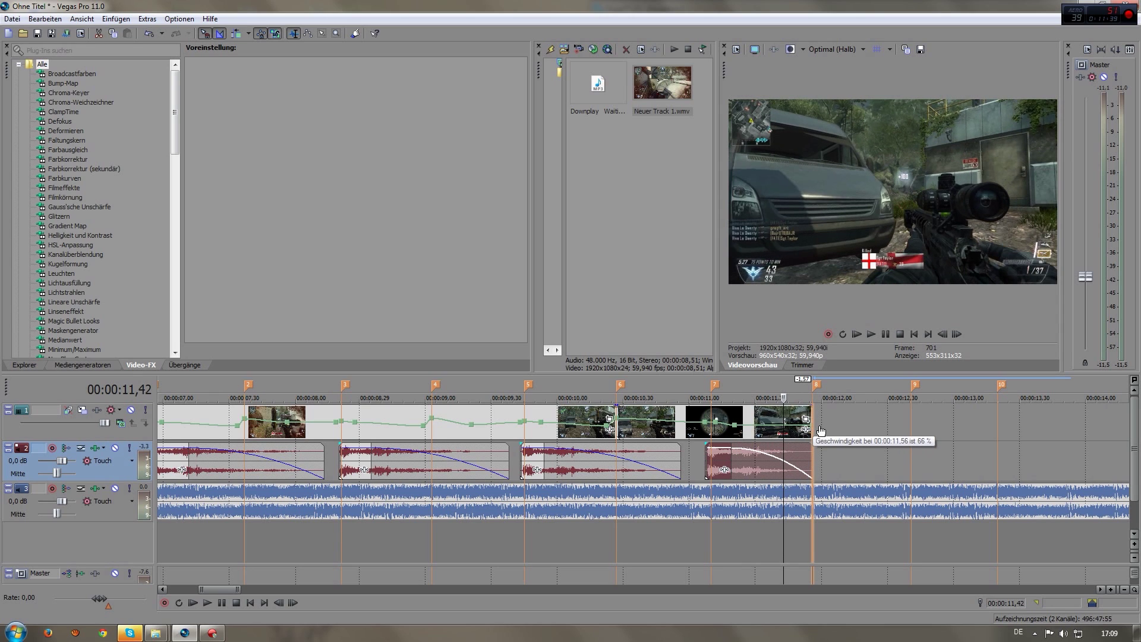
pyautogui.click(728, 434)
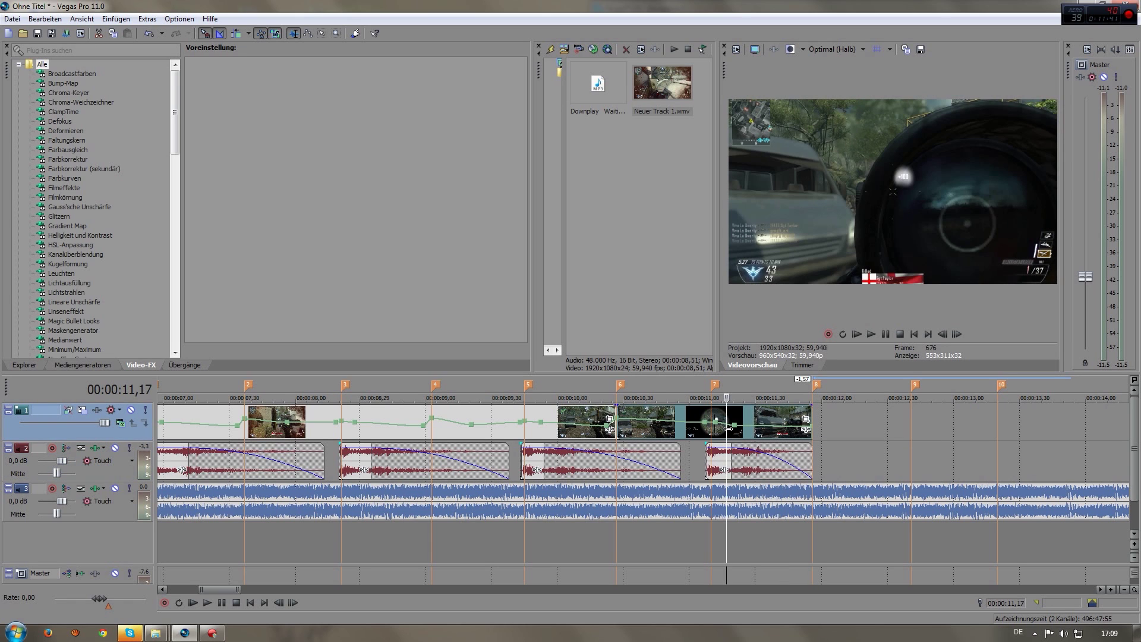
pyautogui.moveTo(727, 433); pyautogui.dragTo(806, 433)
# - Play back the whole synced clip from its start at 00:00:05,17 to beyond the eighth marker
pyautogui.scroll(-5, 515, 447)
pyautogui.click(289, 447)
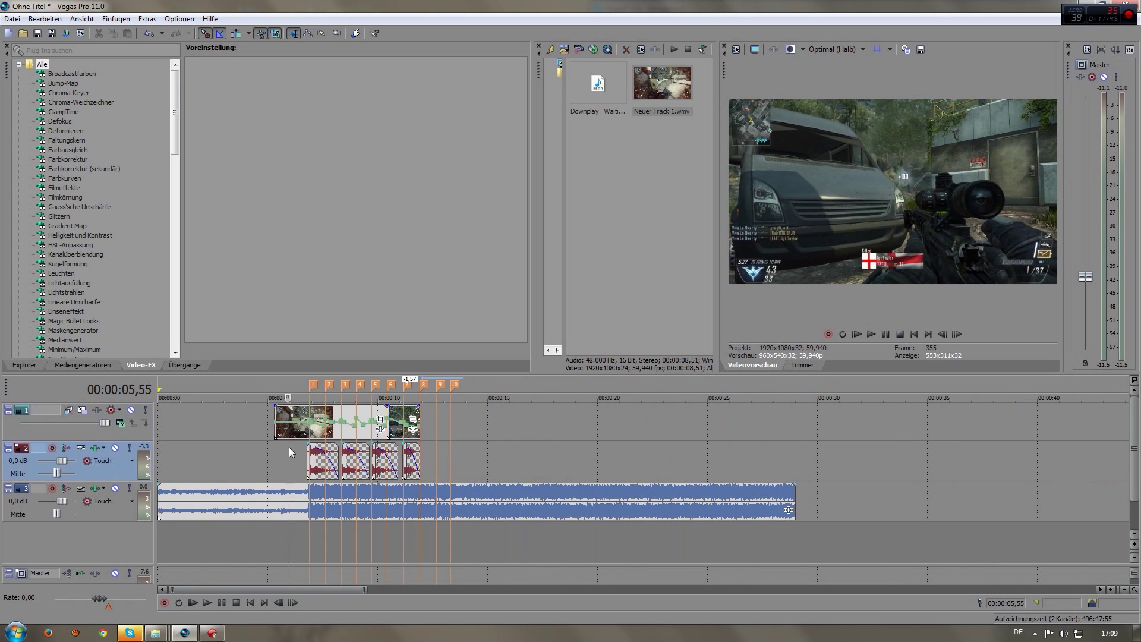
pyautogui.scroll(5, 480, 456)
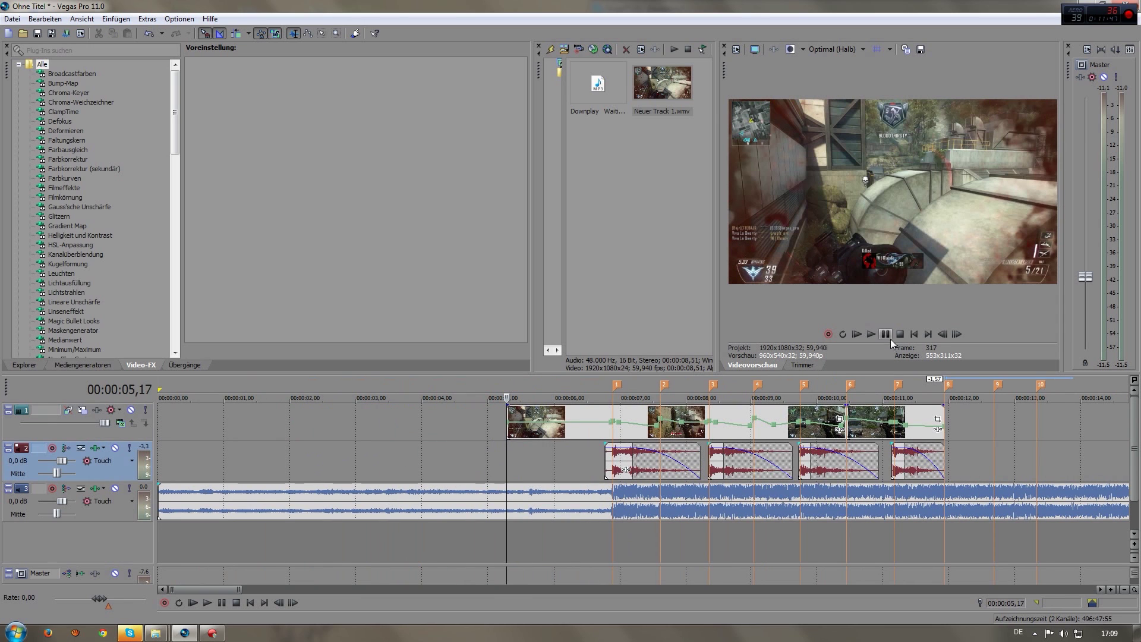
pyautogui.click(871, 335)
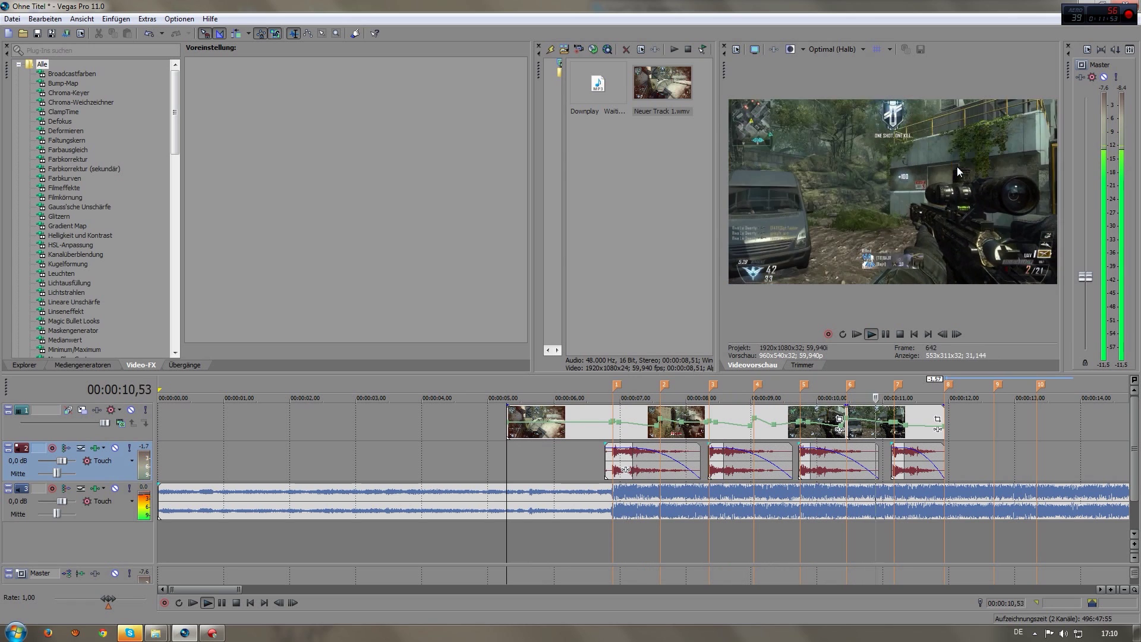
pyautogui.click(886, 334)
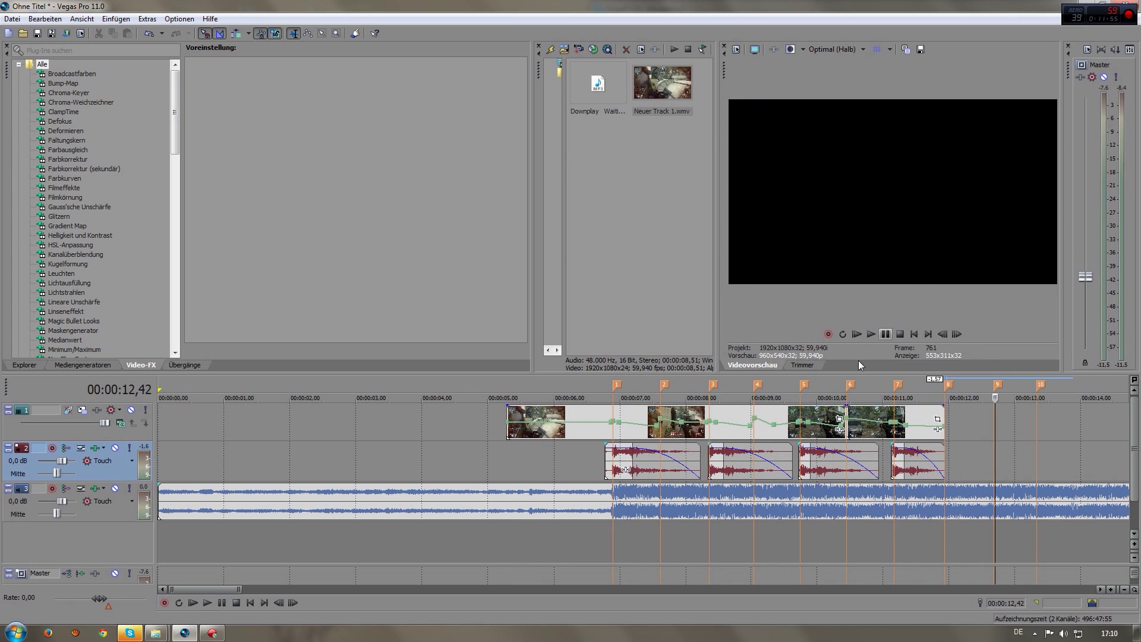
# - Scrub past the first two markers and inspect the velocity point at the second marker, 00:00:07,37
pyautogui.click(568, 455)
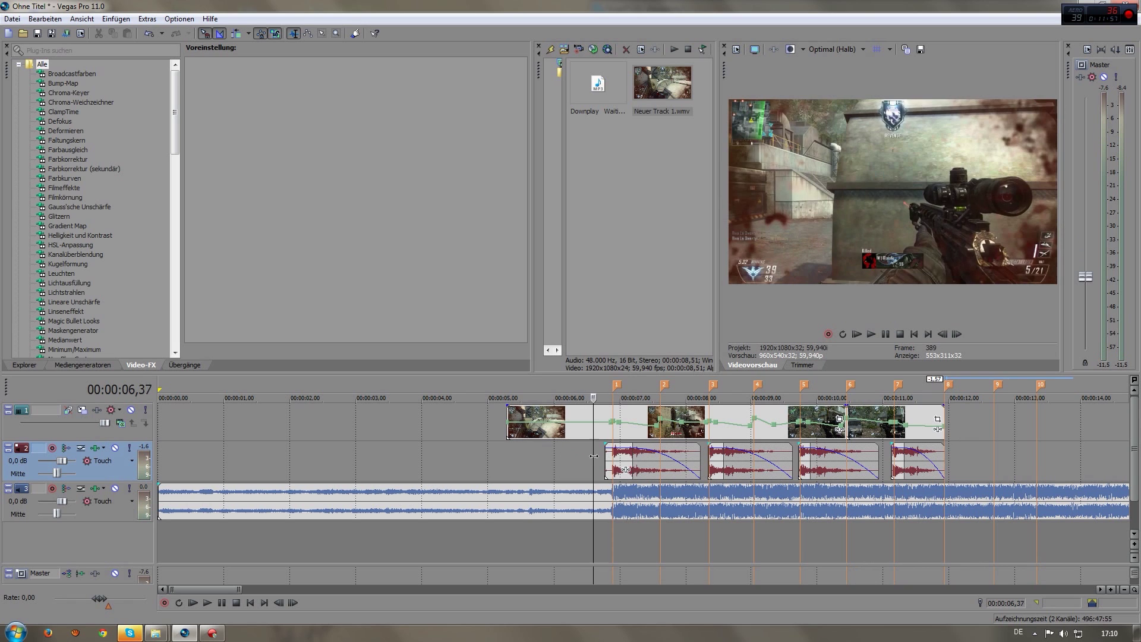
pyautogui.click(613, 456)
pyautogui.moveTo(615, 454); pyautogui.dragTo(665, 453)
pyautogui.scroll(3, 640, 426)
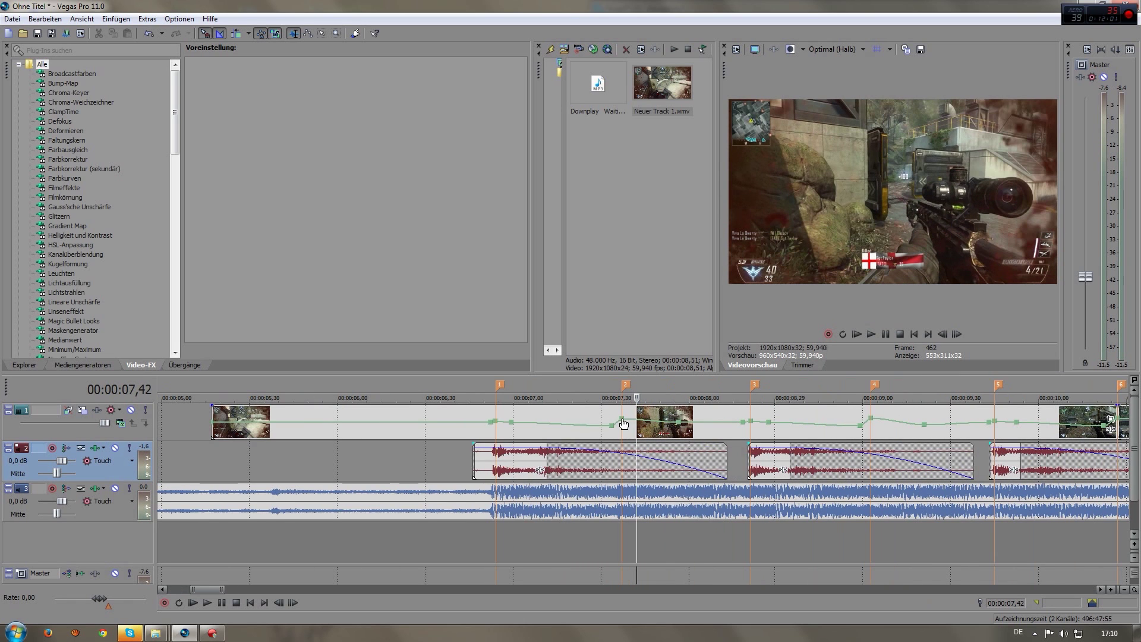
pyautogui.moveTo(623, 423)
pyautogui.mouseDown()
pyautogui.moveTo(619, 409)
pyautogui.moveTo(621, 421)
pyautogui.mouseUp()
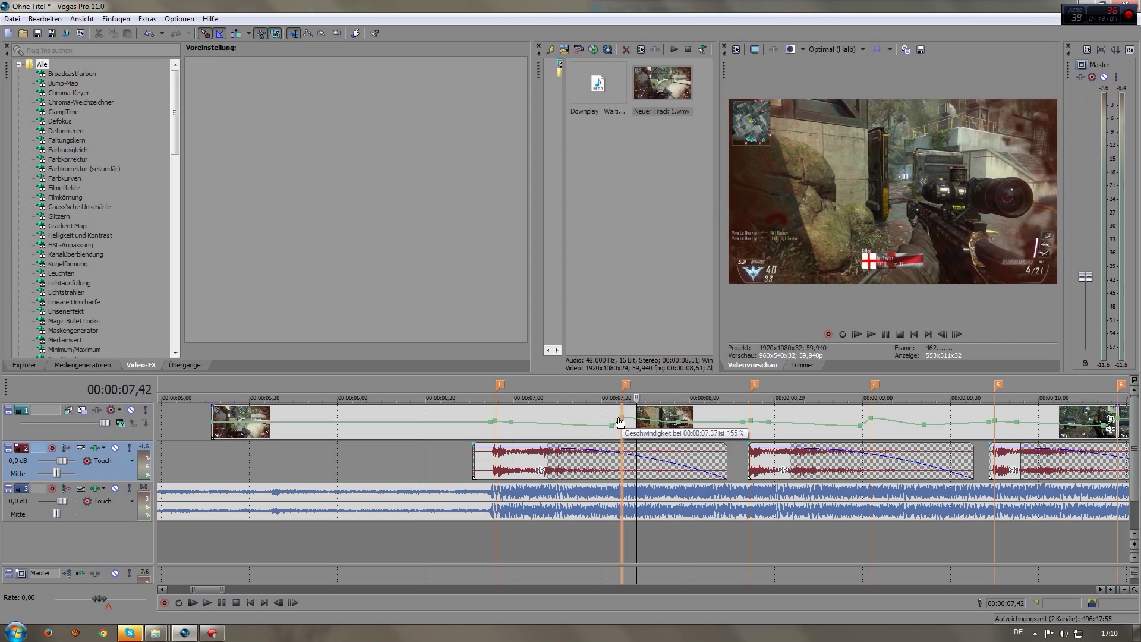
# - Scrub from the second to the seventh marker and inspect the velocity point at 00:00:11,10
pyautogui.scroll(-2, 620, 422)
pyautogui.click(635, 426)
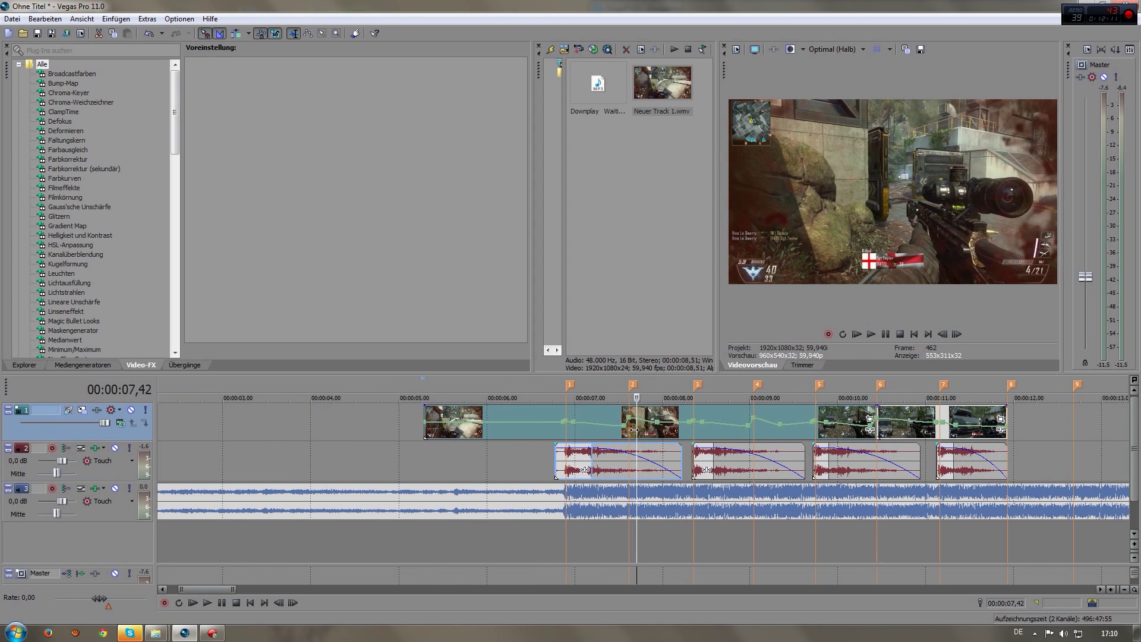
pyautogui.moveTo(636, 429); pyautogui.dragTo(946, 429)
pyautogui.click(940, 429)
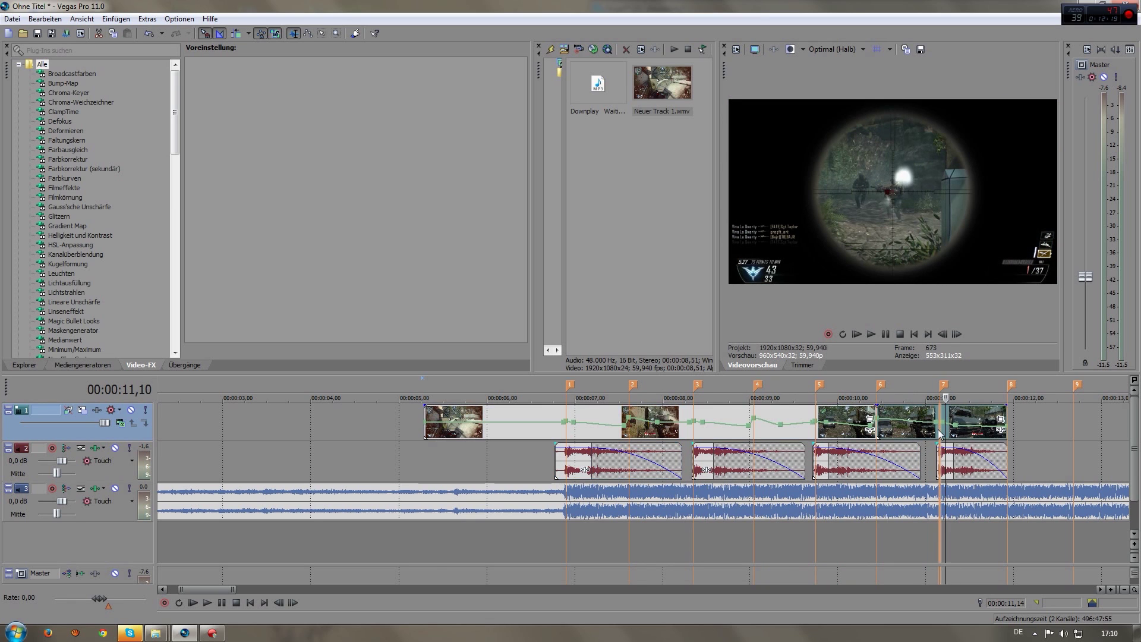
pyautogui.scroll(6, 939, 430)
pyautogui.scroll(-3, 672, 426)
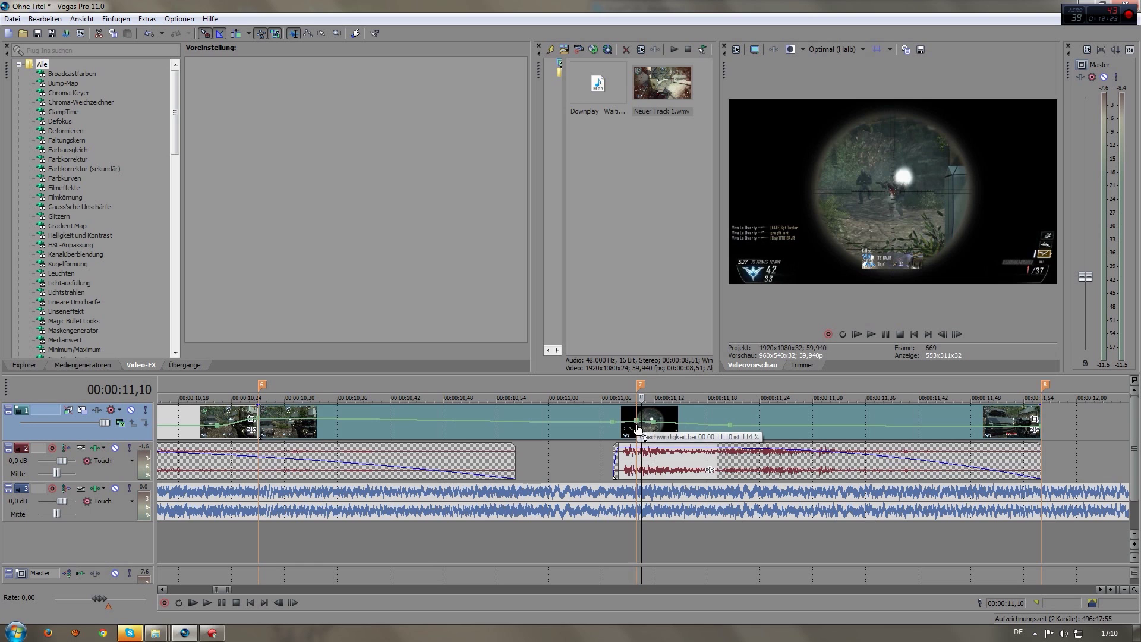
# - Look over the arrangement from the start of the video clip to the part after the sixth marker
pyautogui.scroll(-4, 638, 426)
pyautogui.click(397, 435)
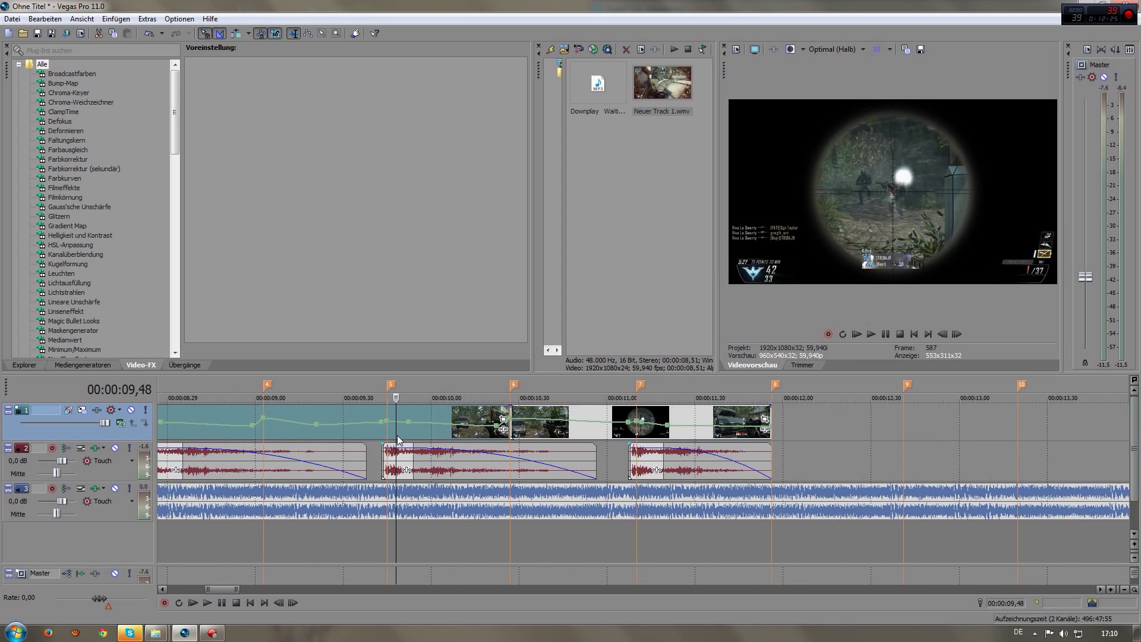
pyautogui.scroll(-5, 404, 437)
pyautogui.click(417, 442)
pyautogui.scroll(3, 418, 443)
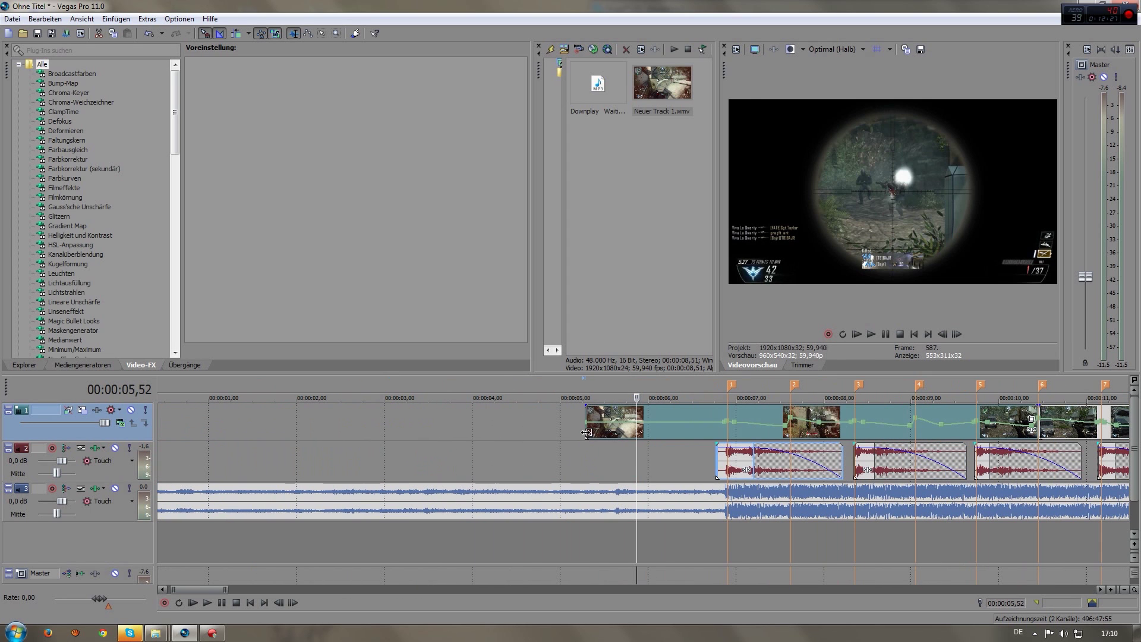
pyautogui.moveTo(589, 434); pyautogui.dragTo(585, 434)
pyautogui.scroll(-4, 558, 456)
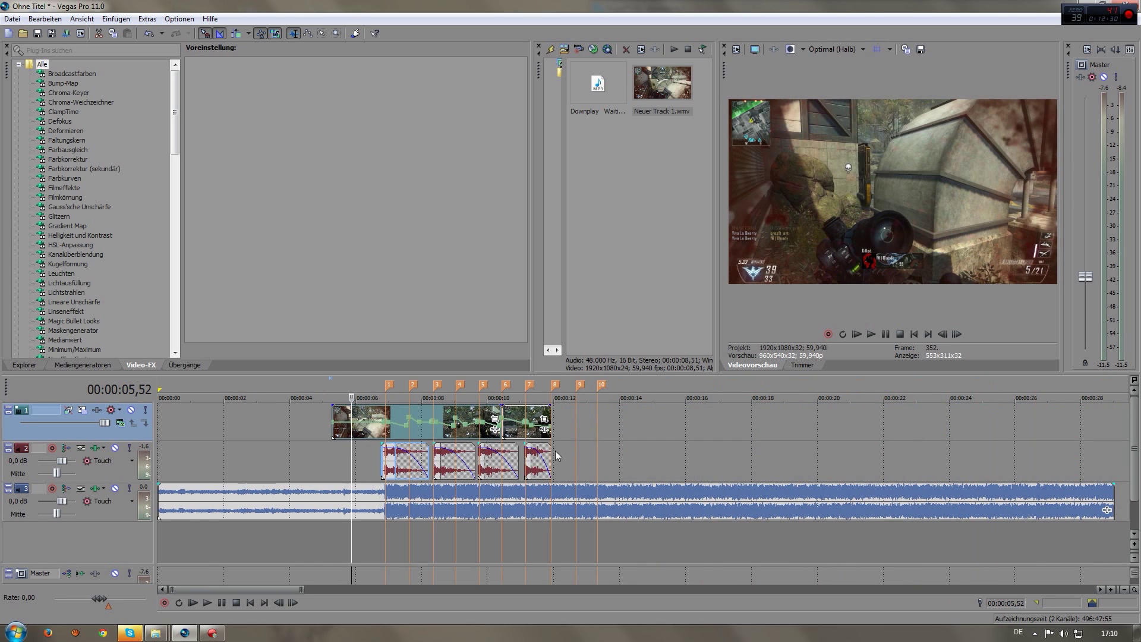
pyautogui.click(504, 439)
pyautogui.scroll(3, 511, 440)
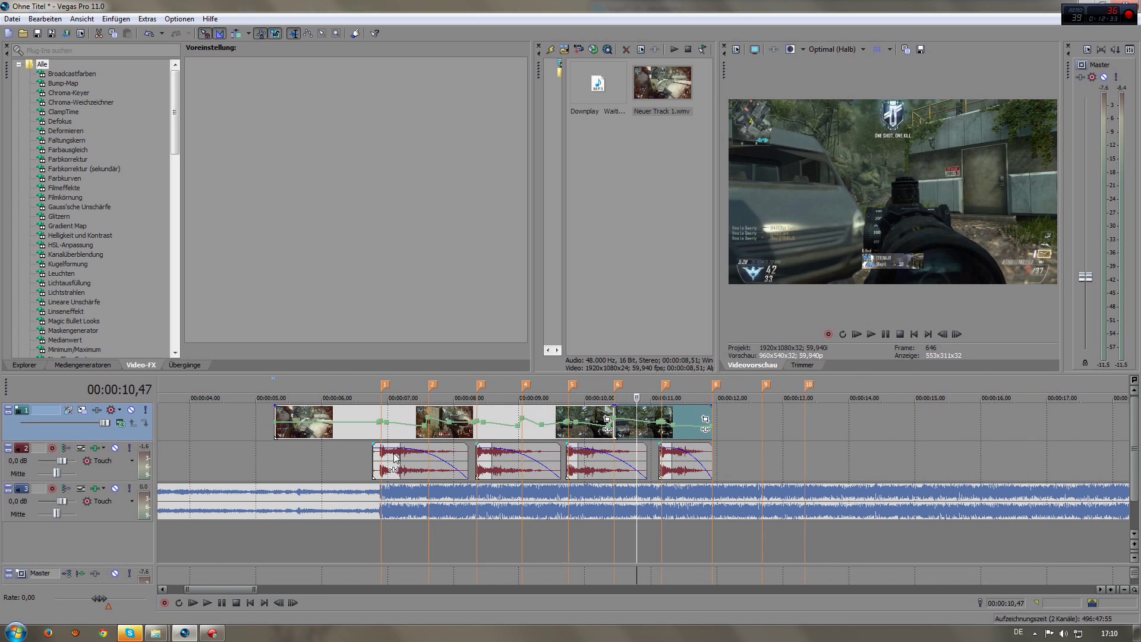
# - Trim 3 frames off the start of the first gunshot audio and place the playhead at the ninth marker, 00:00:12,41
pyautogui.click(372, 456)
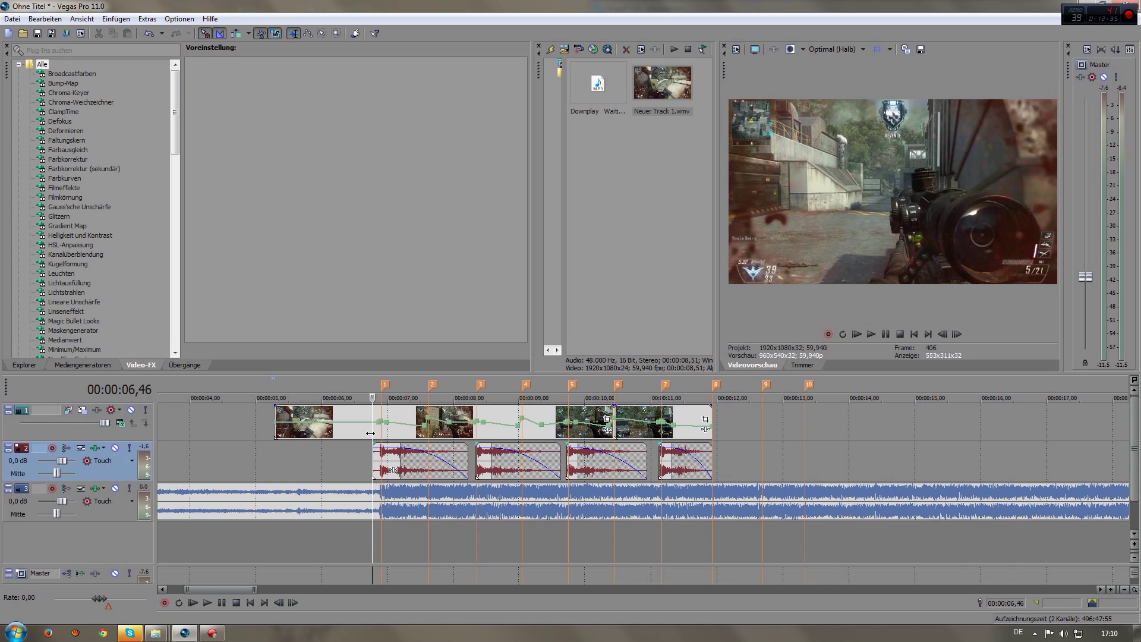
pyautogui.scroll(1, 370, 433)
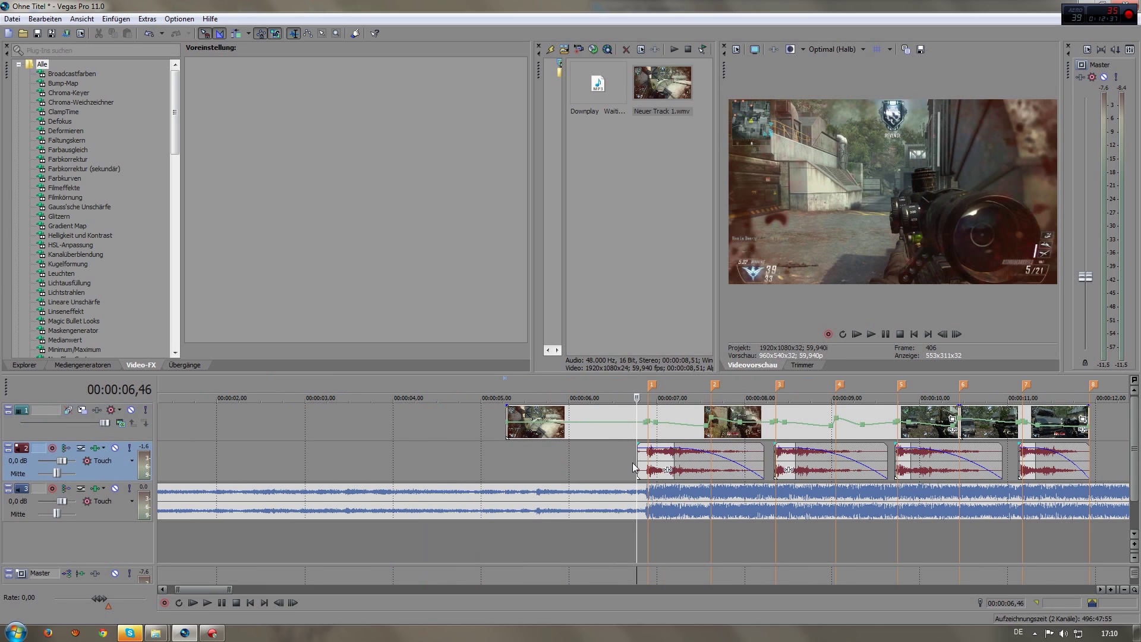
pyautogui.moveTo(638, 462); pyautogui.dragTo(648, 449)
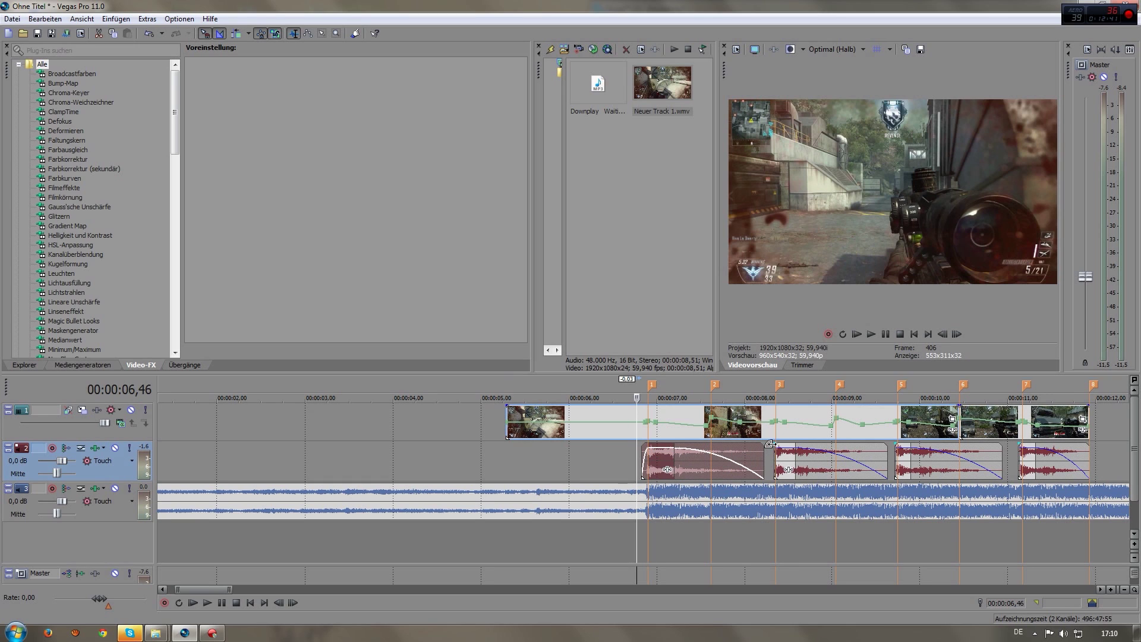
pyautogui.moveTo(771, 444); pyautogui.dragTo(774, 446)
pyautogui.scroll(-5, 755, 458)
pyautogui.click(585, 446)
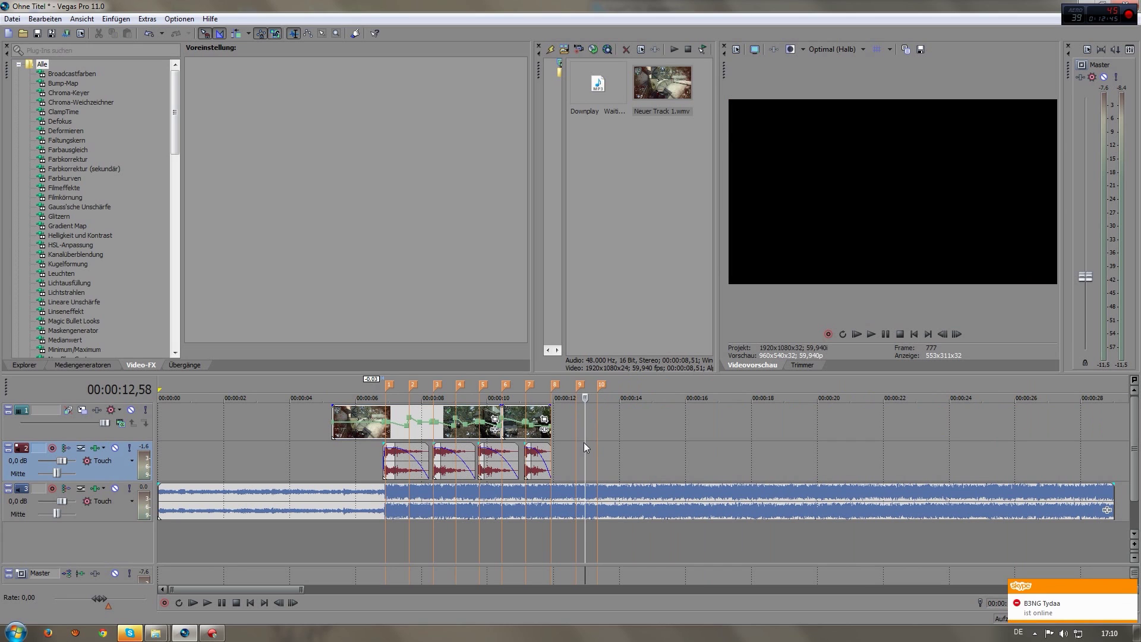
pyautogui.click(577, 442)
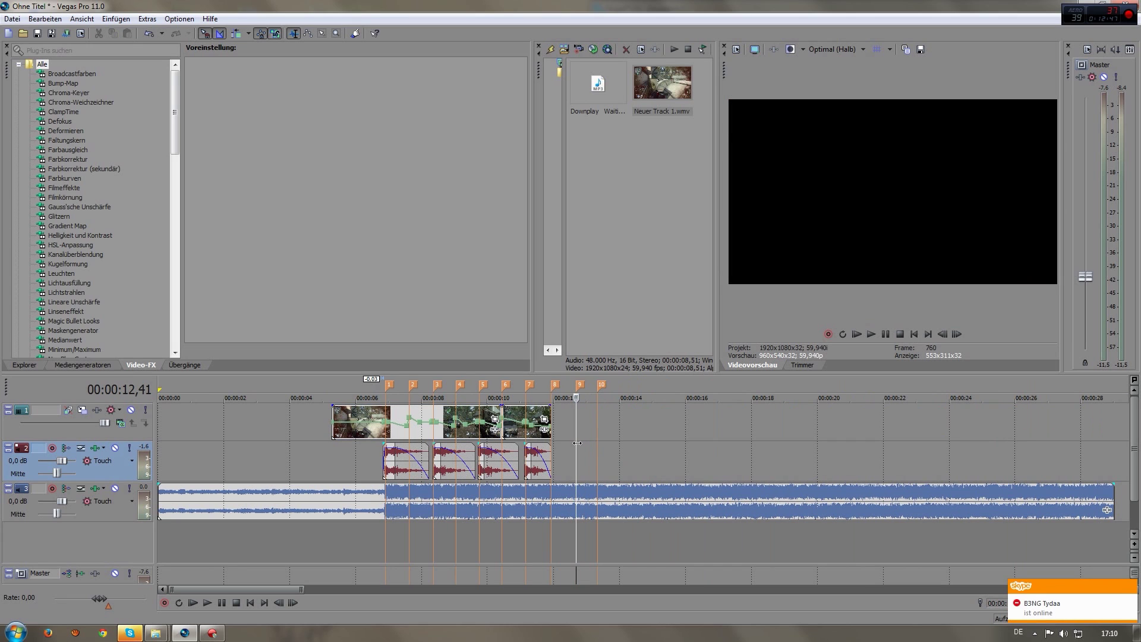